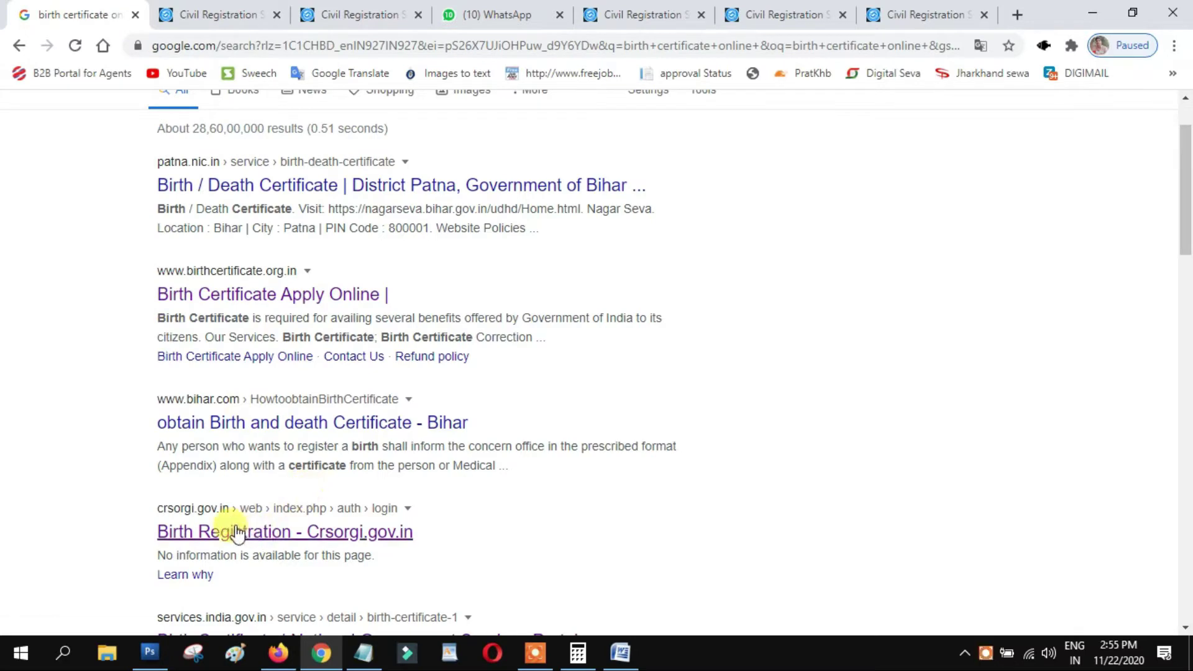
Open the General Public Signup form on the crsorgi.gov.in Birth & Death Registration site.
scroll(246, 211, up, 2)
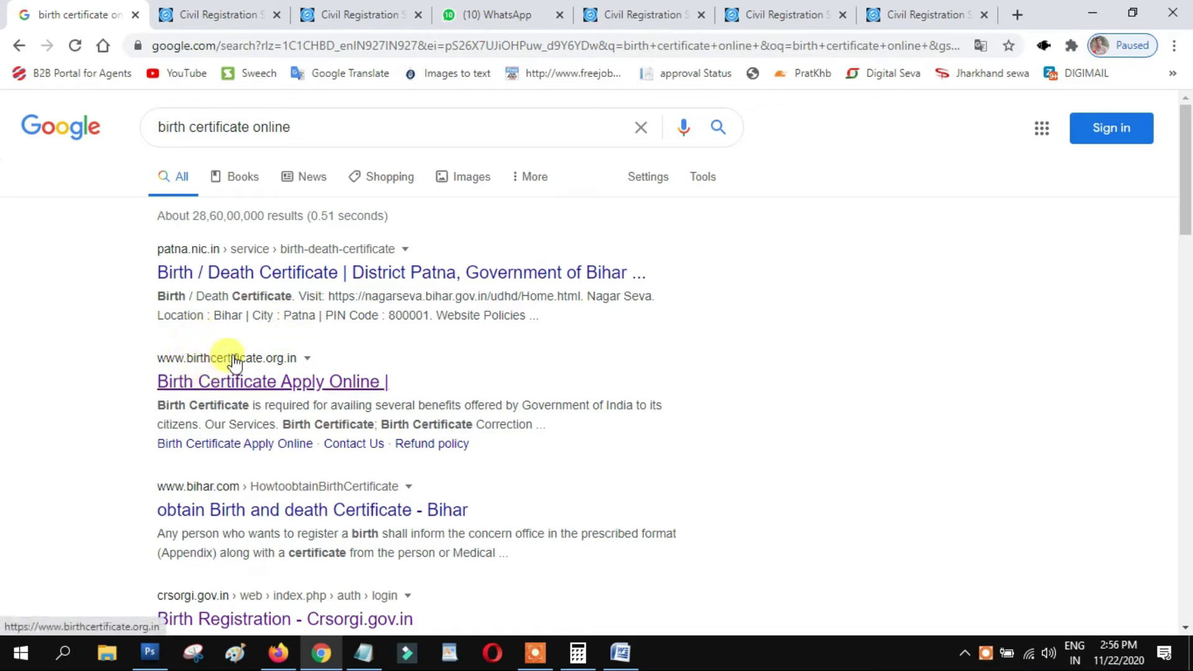
scroll(235, 363, down, 1)
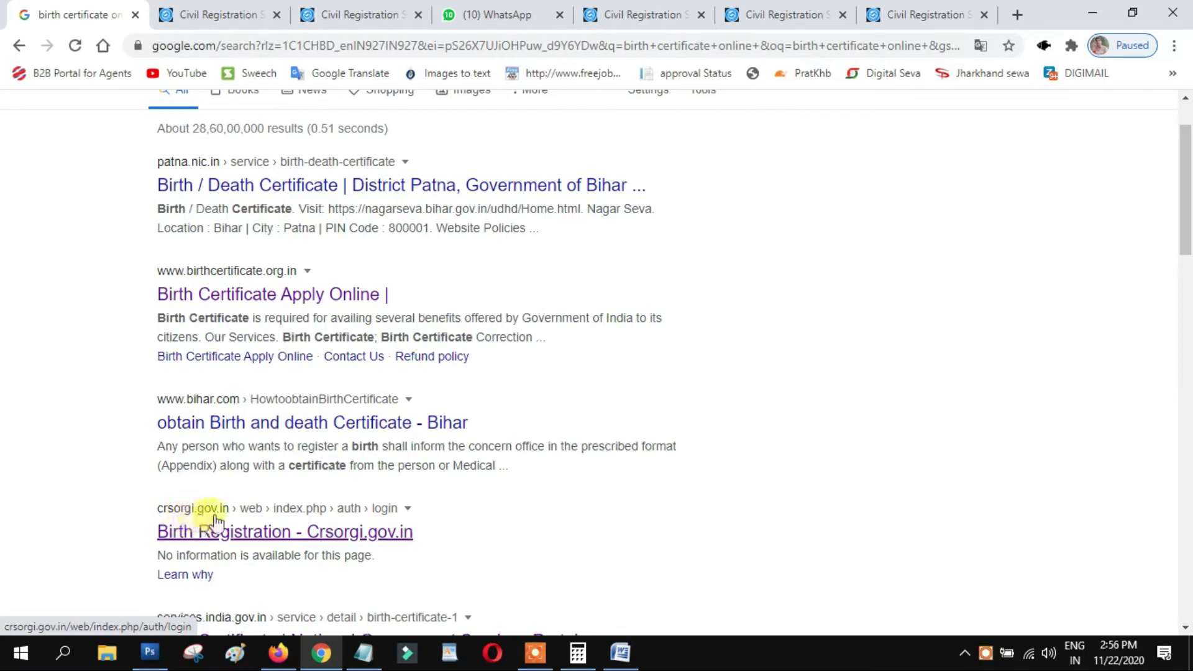
click(218, 15)
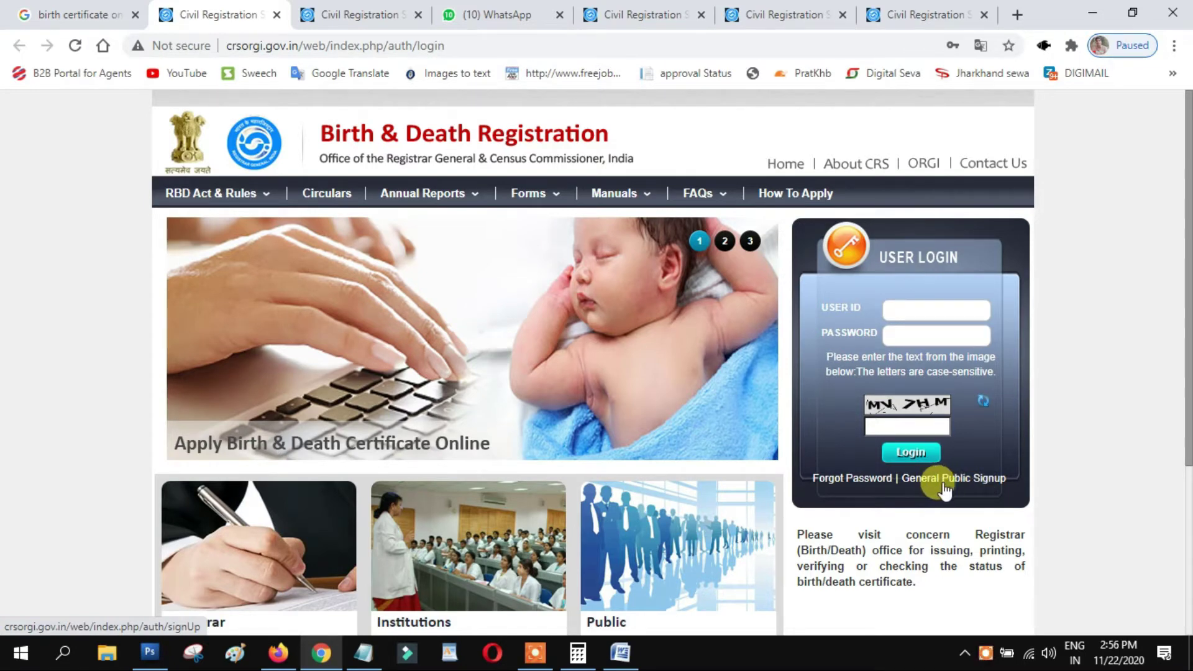
click(963, 480)
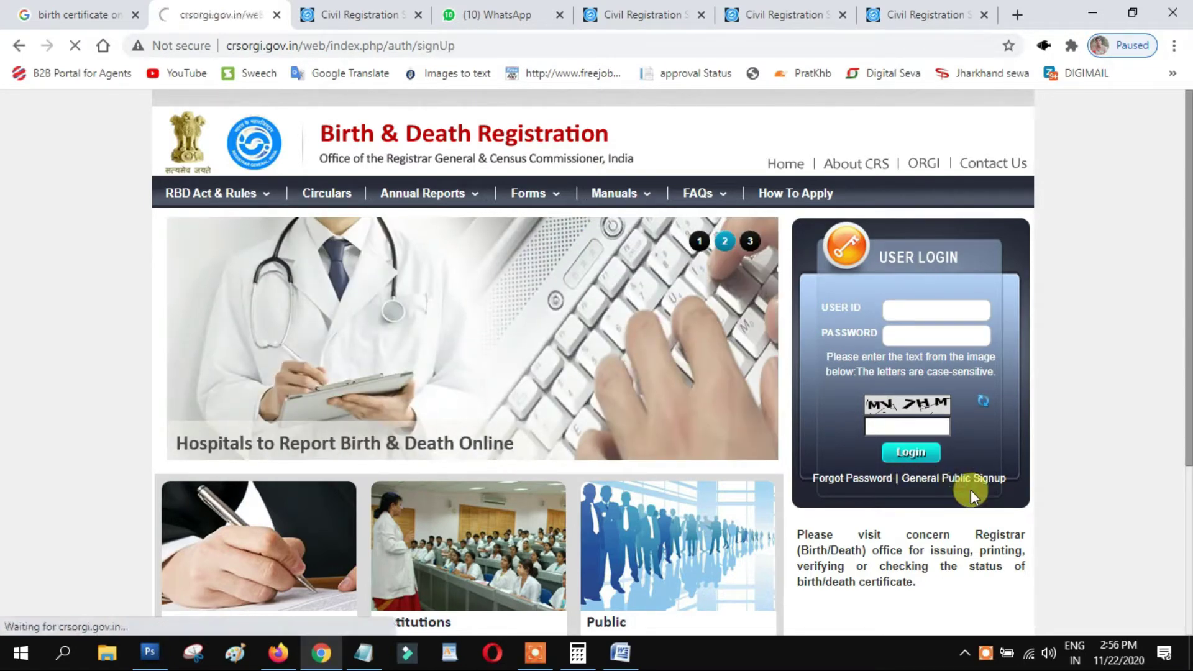
scroll(527, 373, down, 3)
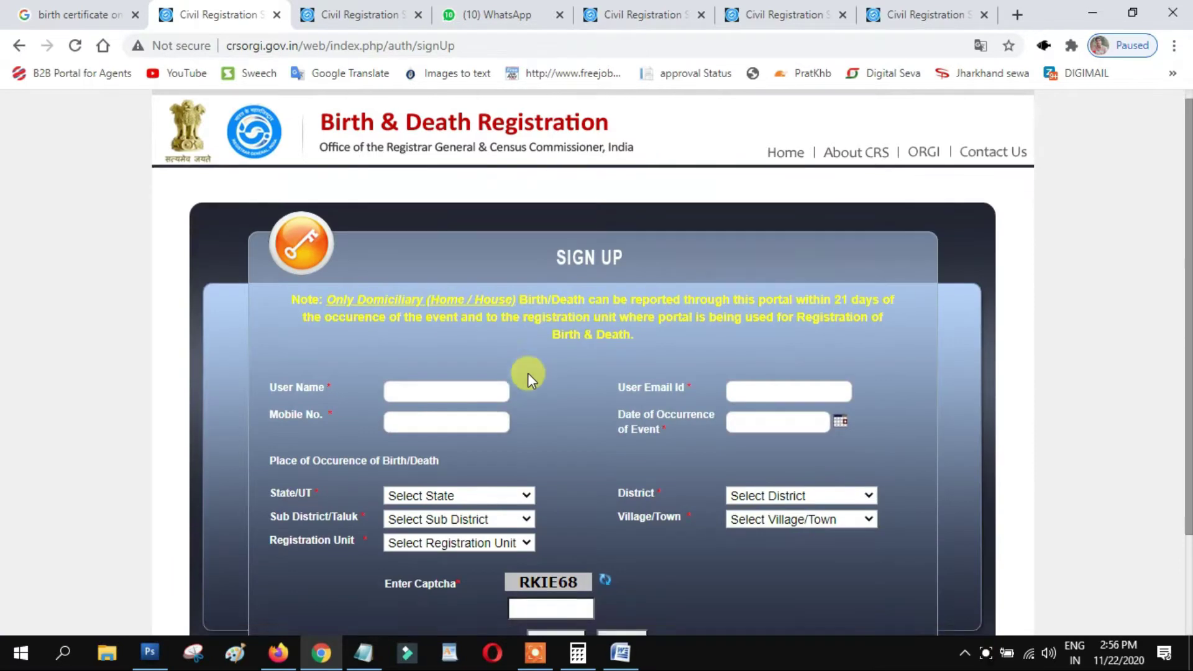
Examine the user name, e-mail and date of occurrence fields of the sign-up form, including the date calendar.
click(433, 267)
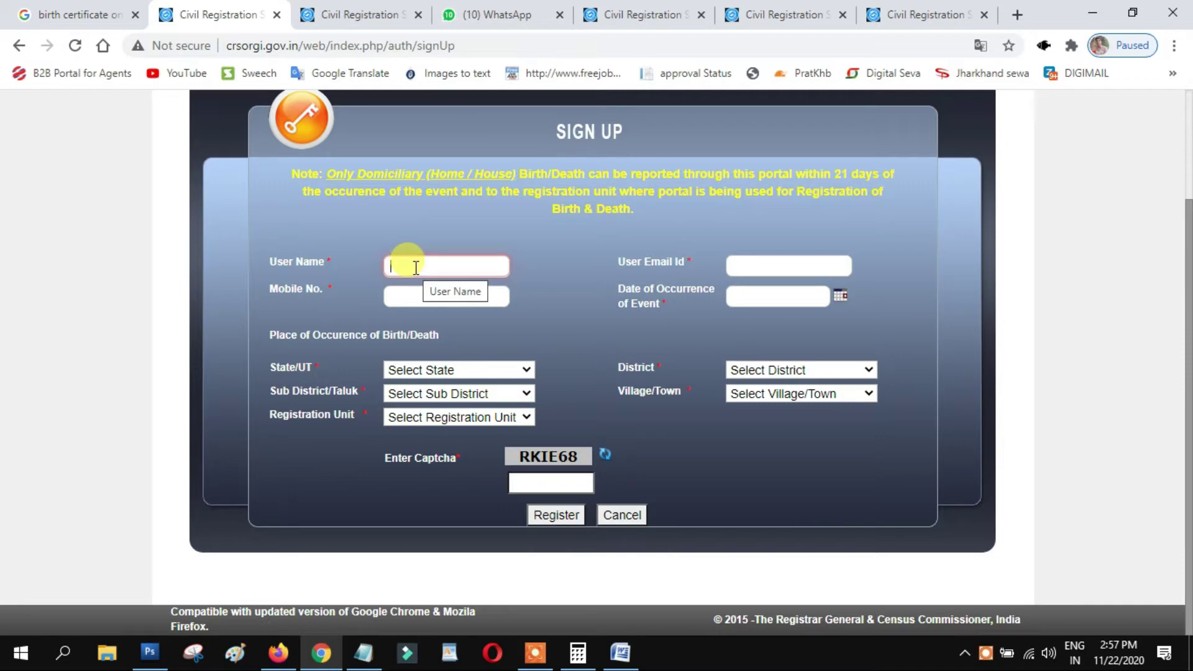
click(748, 266)
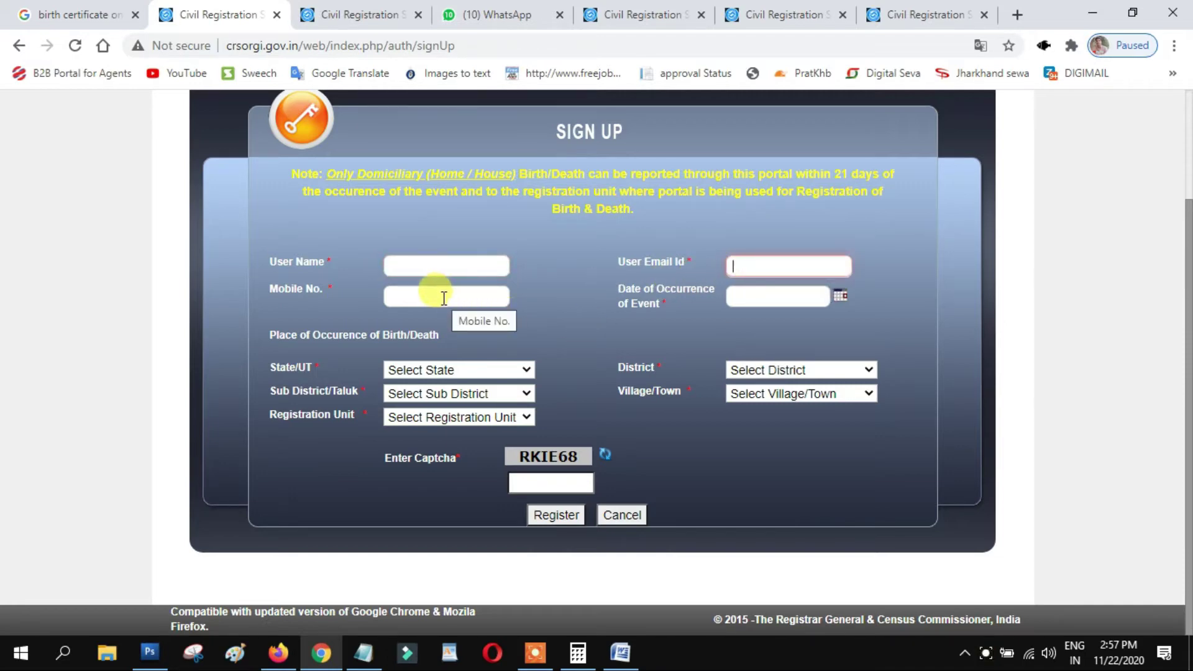
click(841, 301)
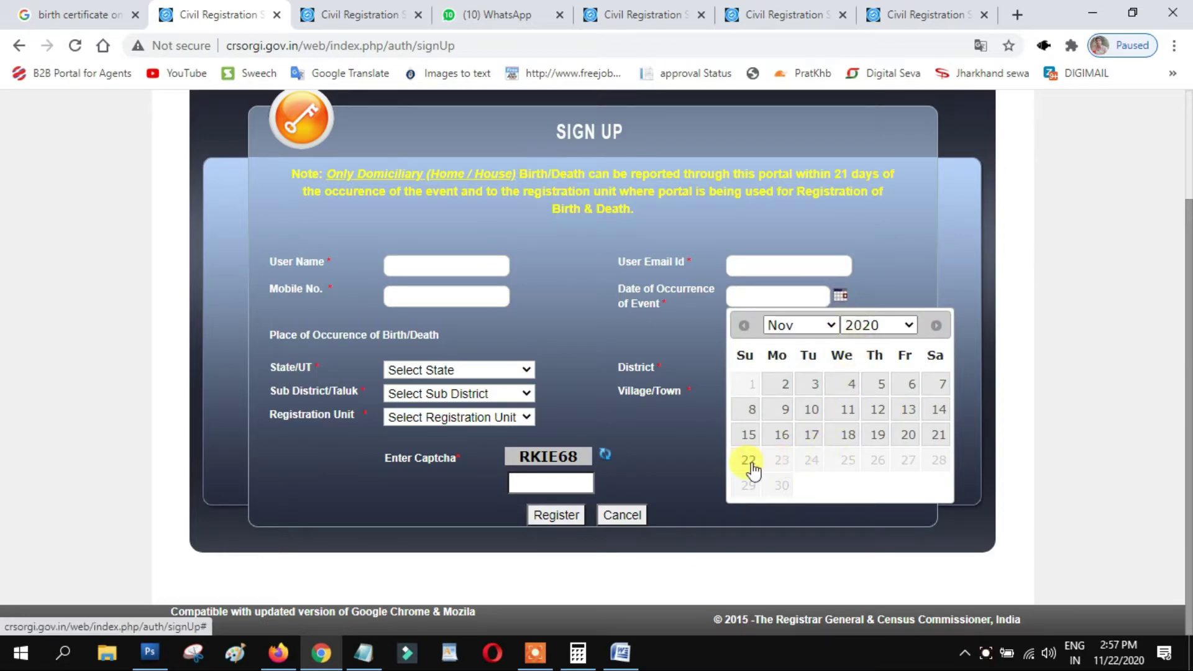
click(879, 257)
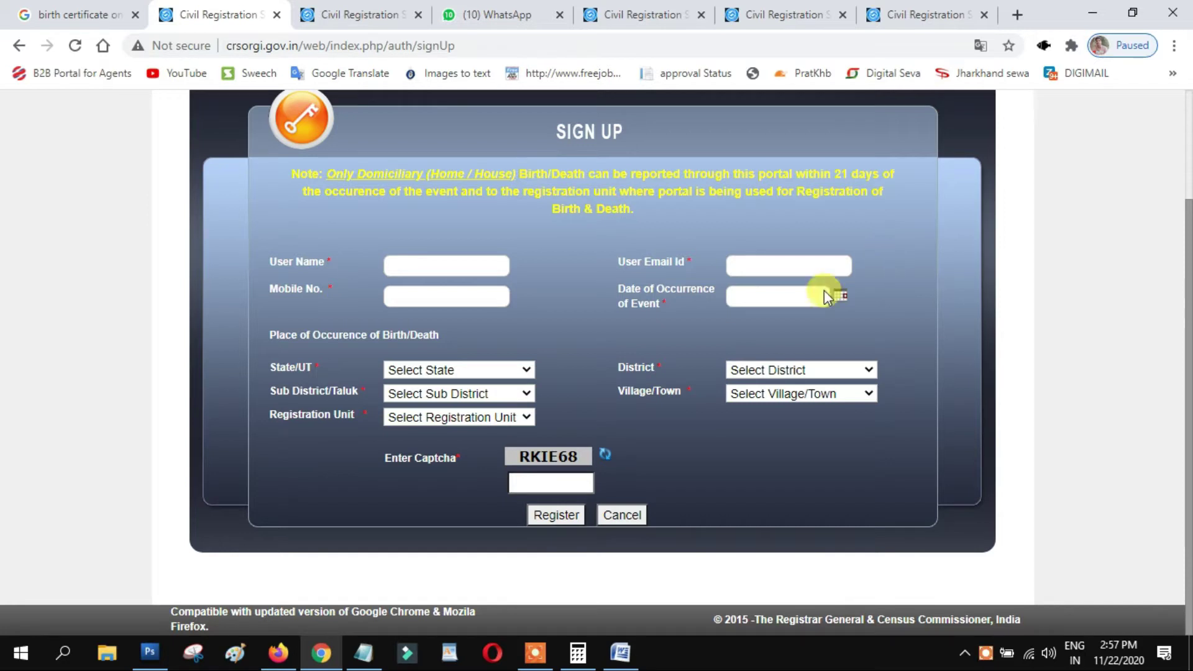
Look through the available choices for state, sub-district and registration unit in the place of occurrence section.
click(457, 370)
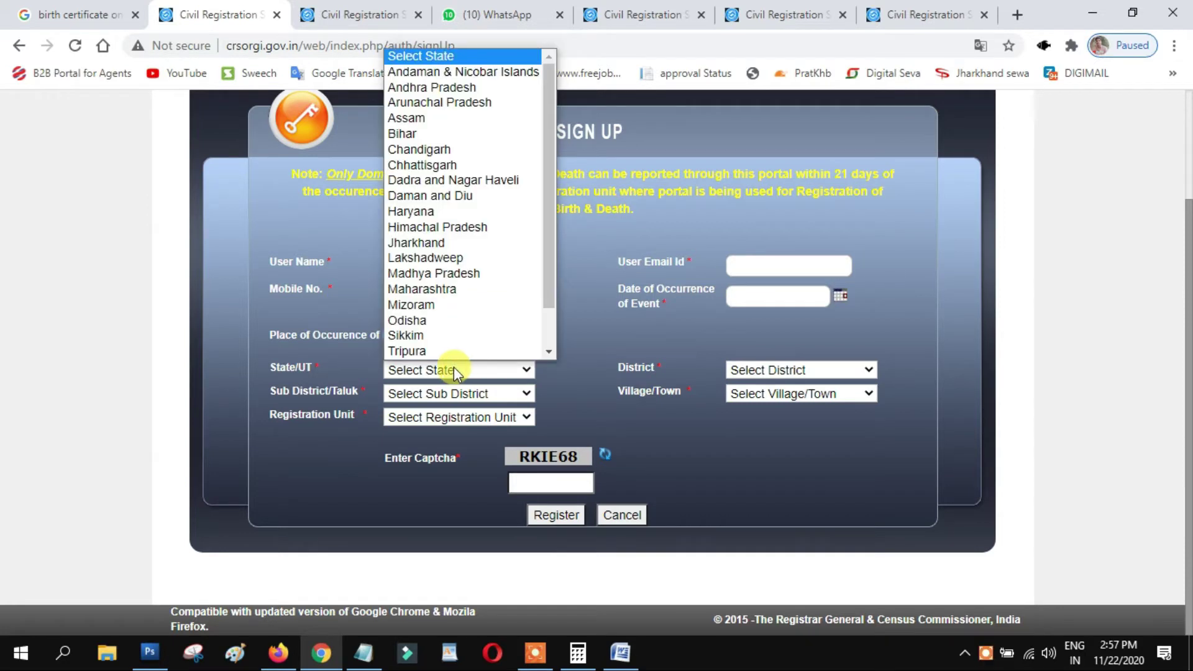
scroll(439, 236, down, 1)
click(322, 299)
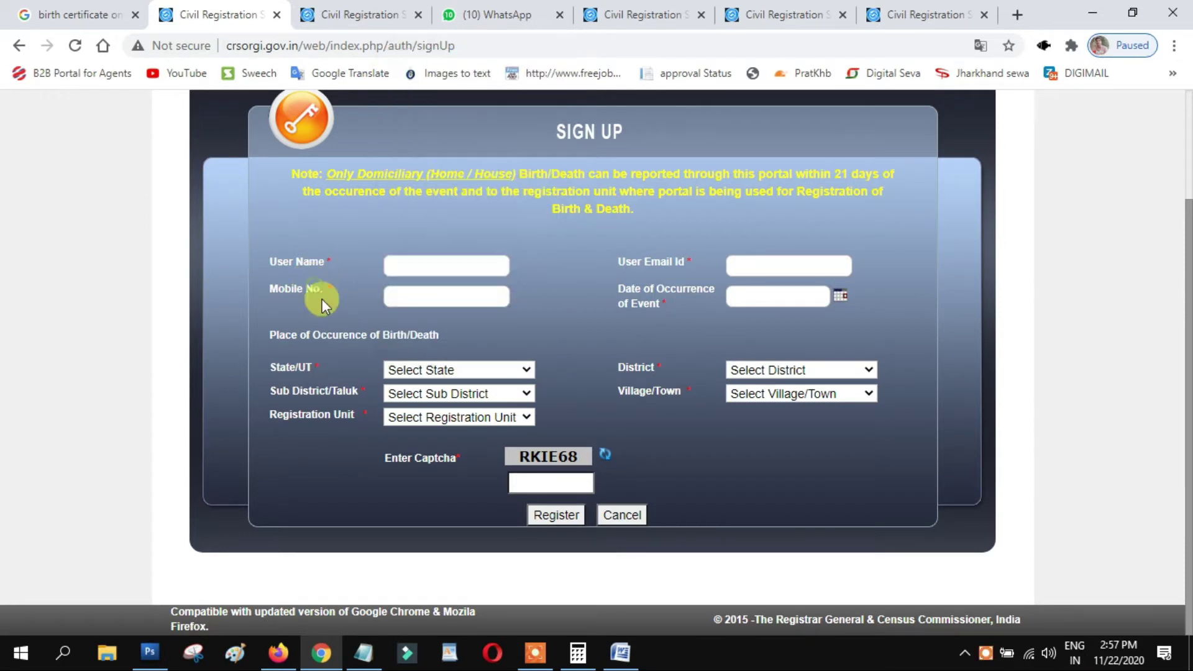
click(433, 396)
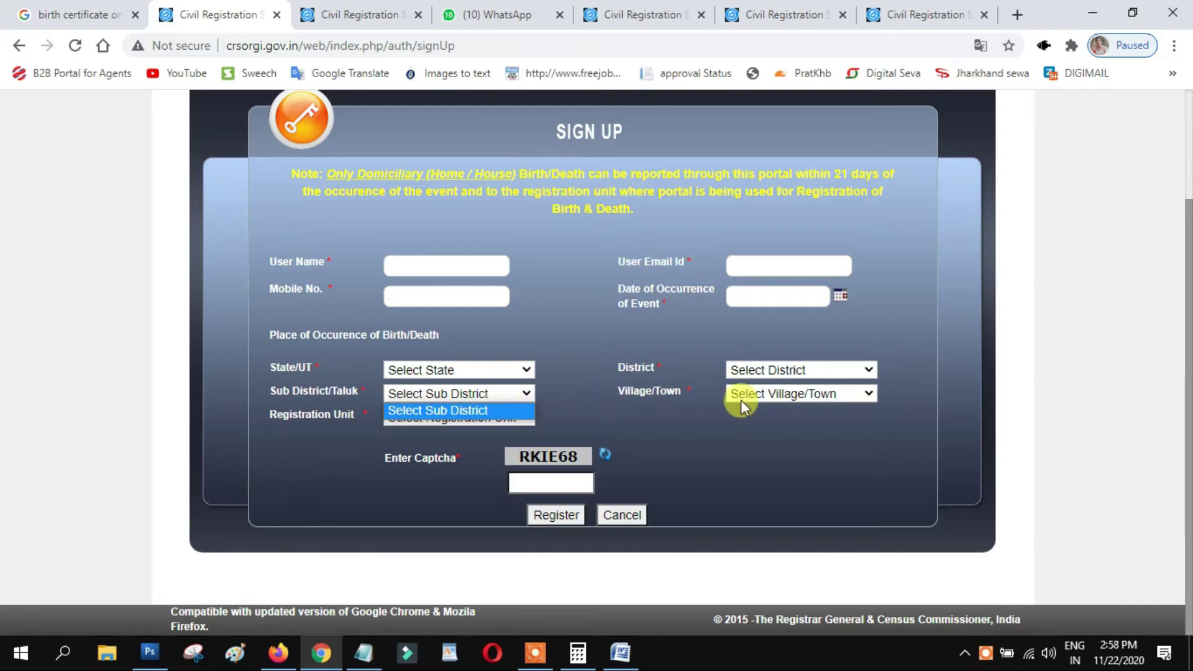
click(506, 427)
click(429, 419)
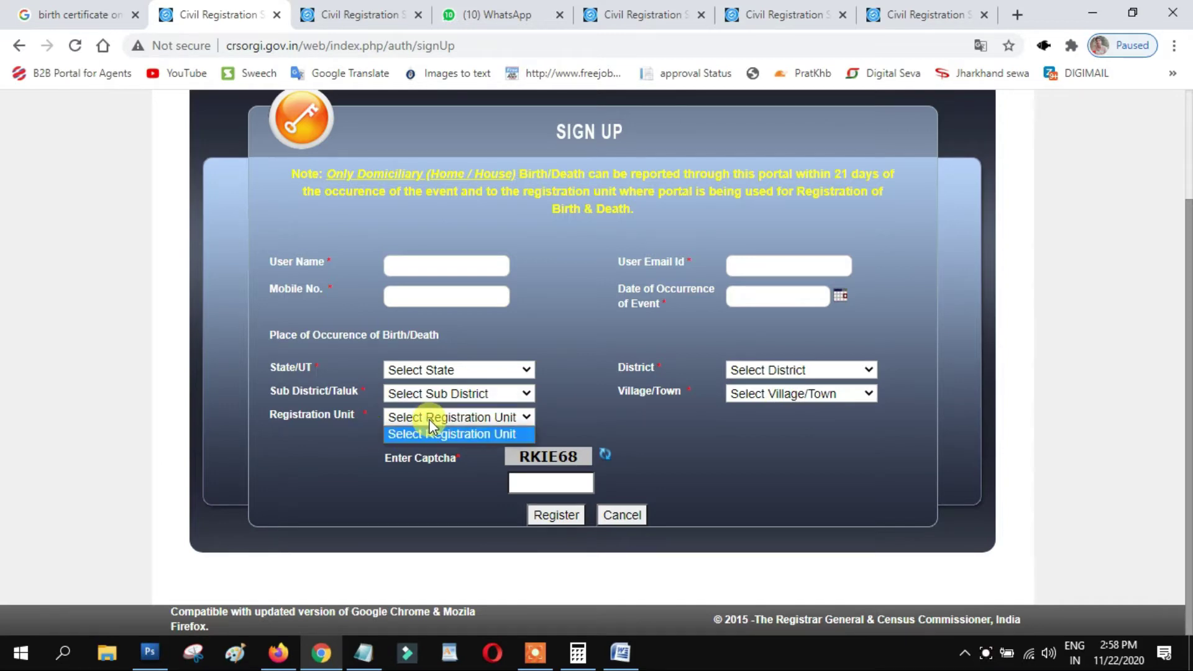
click(429, 419)
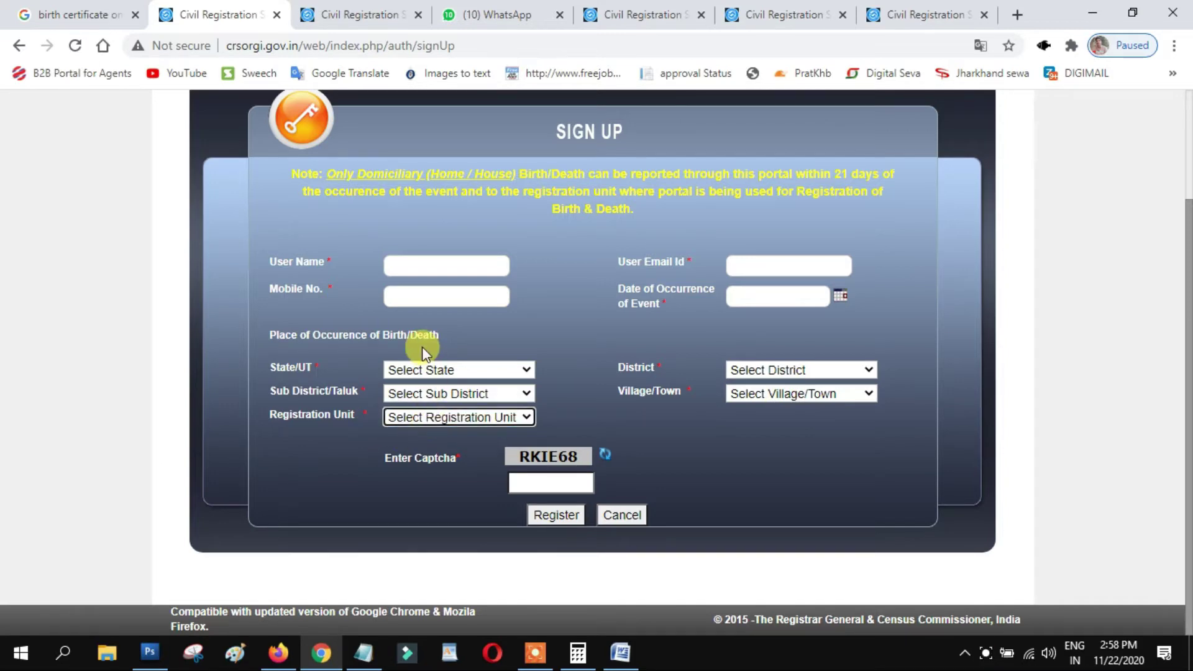
Set the place of occurrence to the state Jharkhand and the district Dumka.
click(420, 371)
click(429, 212)
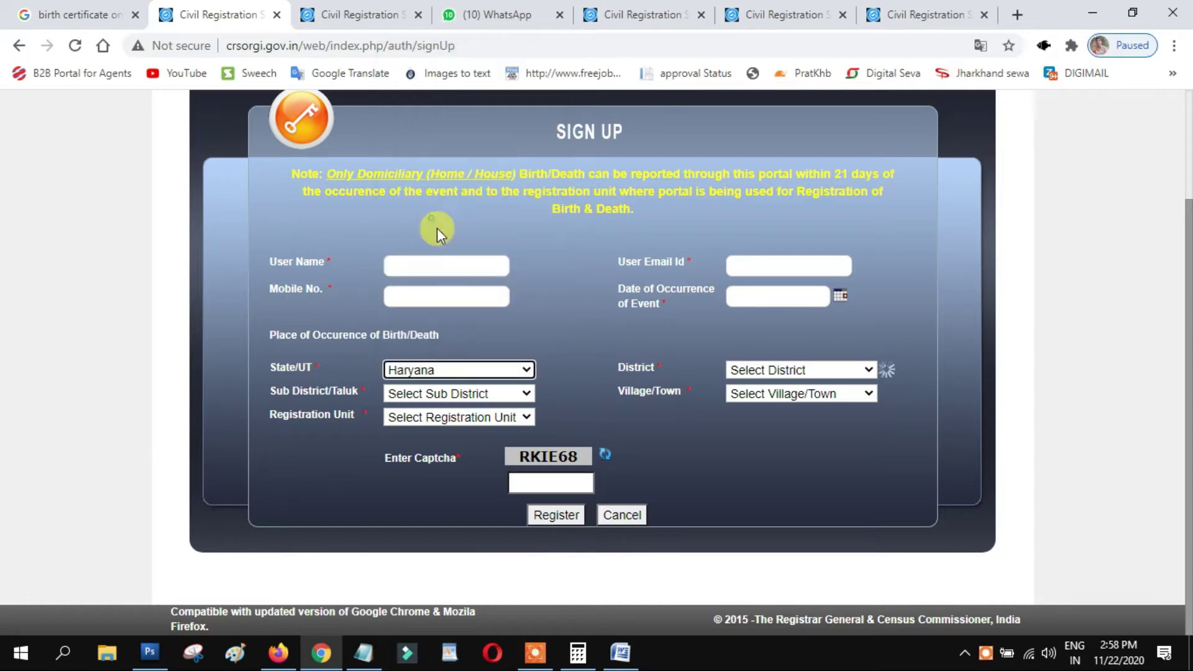
click(469, 368)
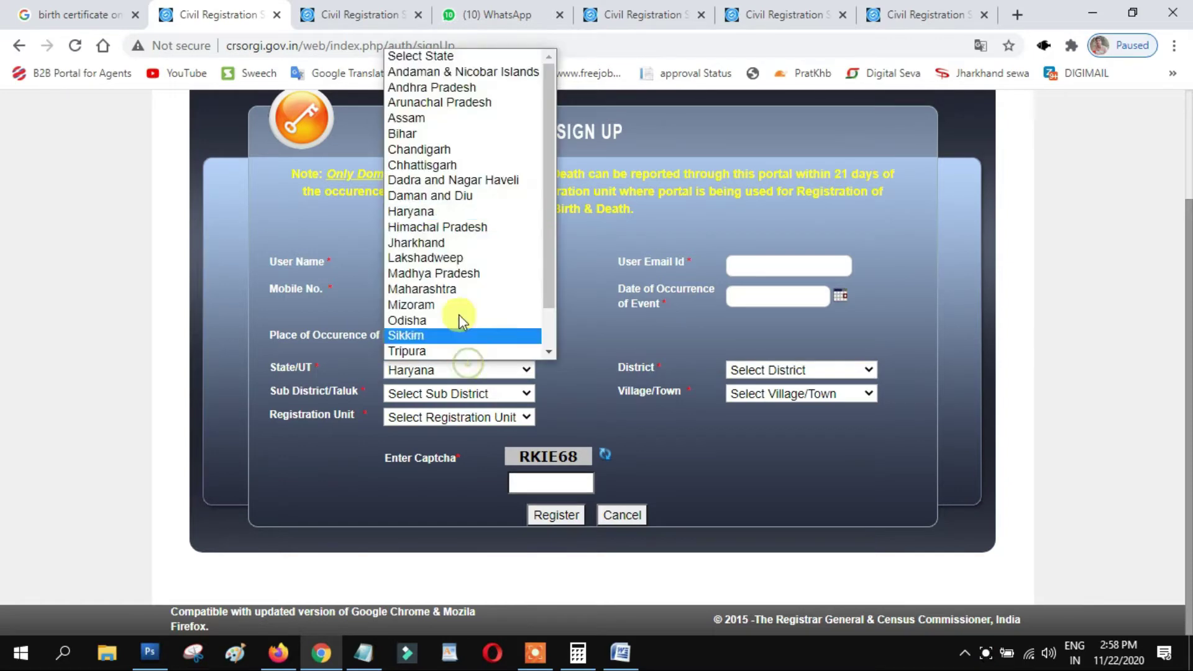
click(422, 240)
click(767, 370)
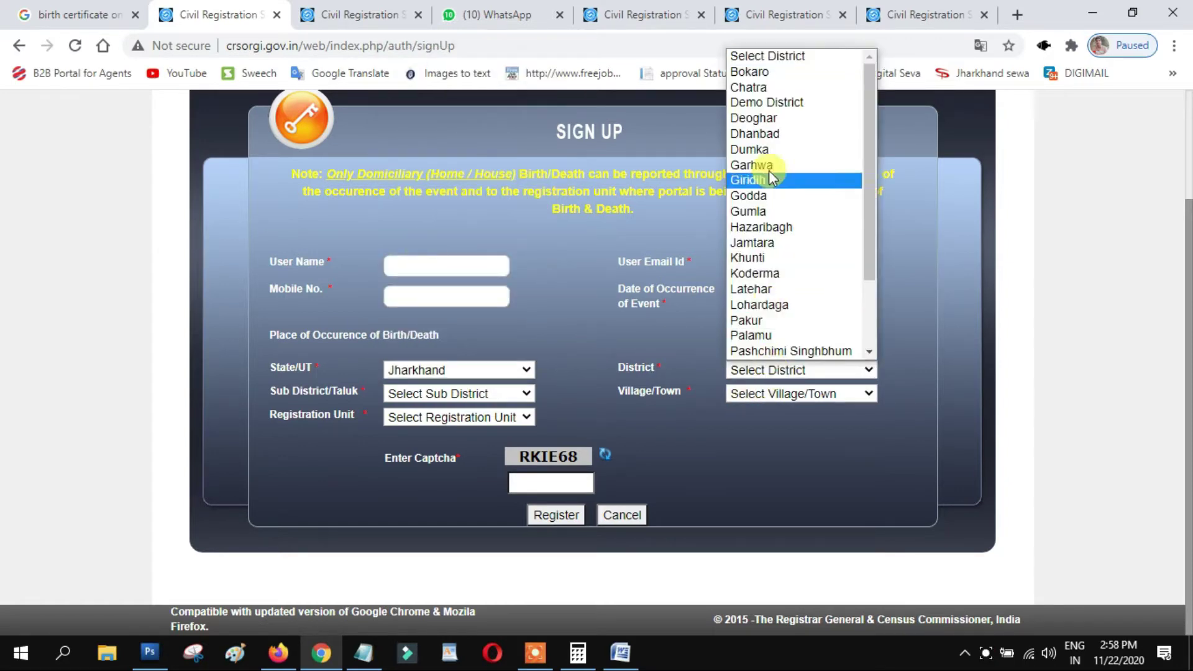
click(752, 149)
Set the sub-district to Jarmundi and the village to Ambaghagh with its Grama Panchayat registration unit, and go to the captcha field.
click(448, 393)
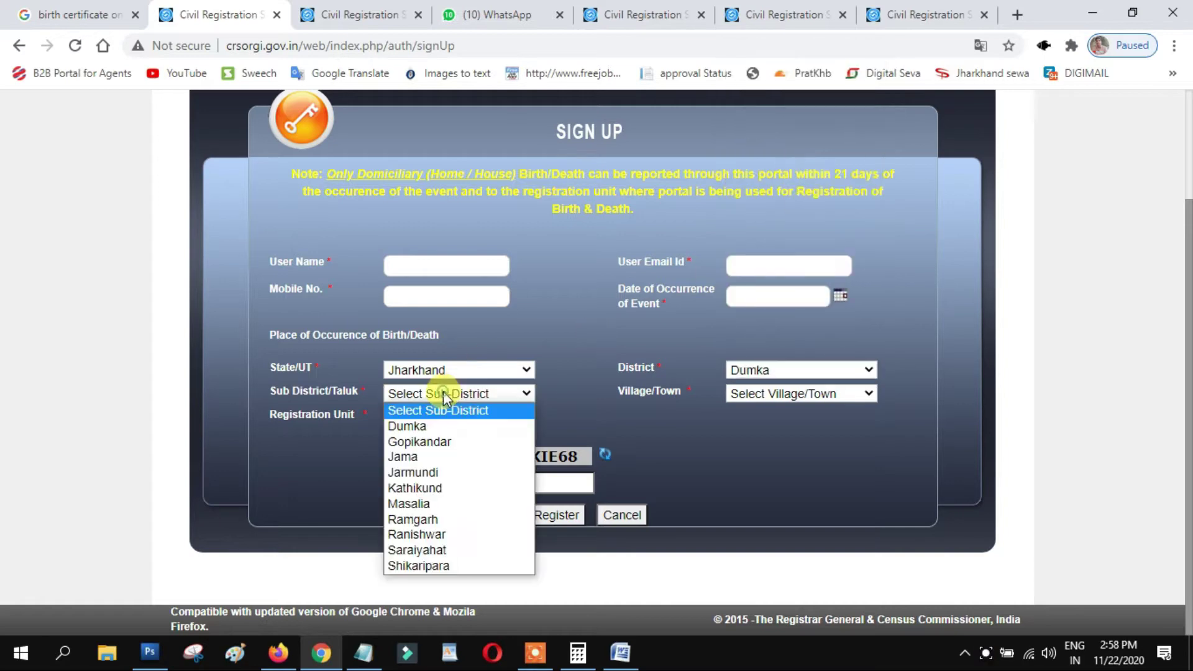
click(448, 471)
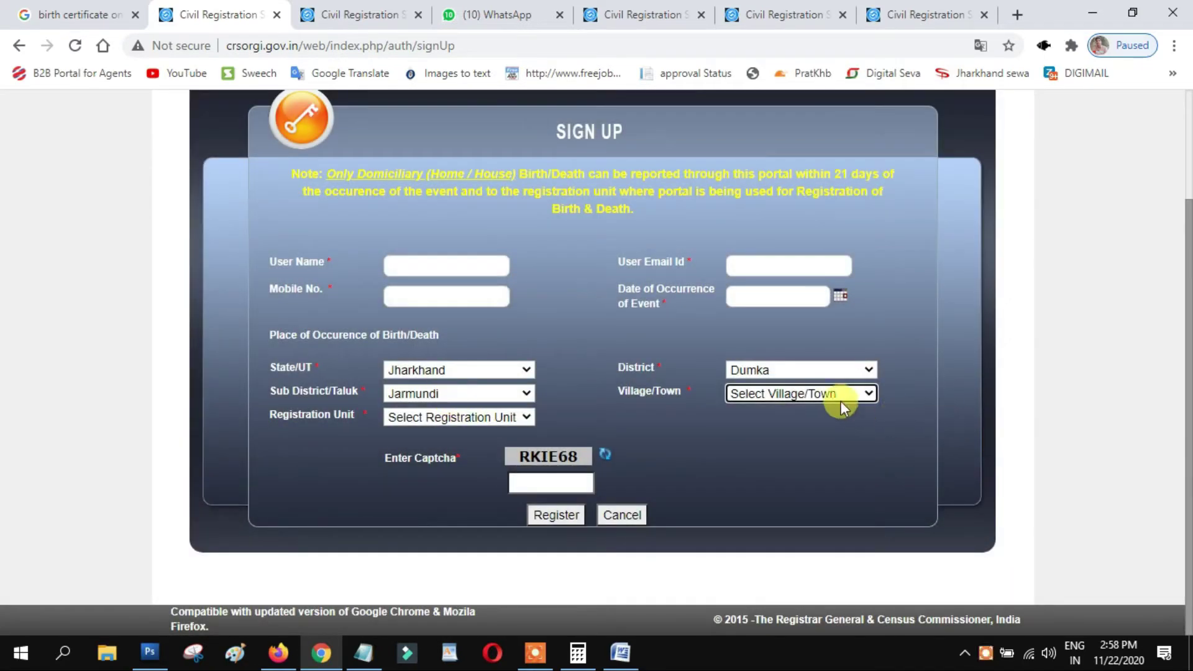
click(840, 400)
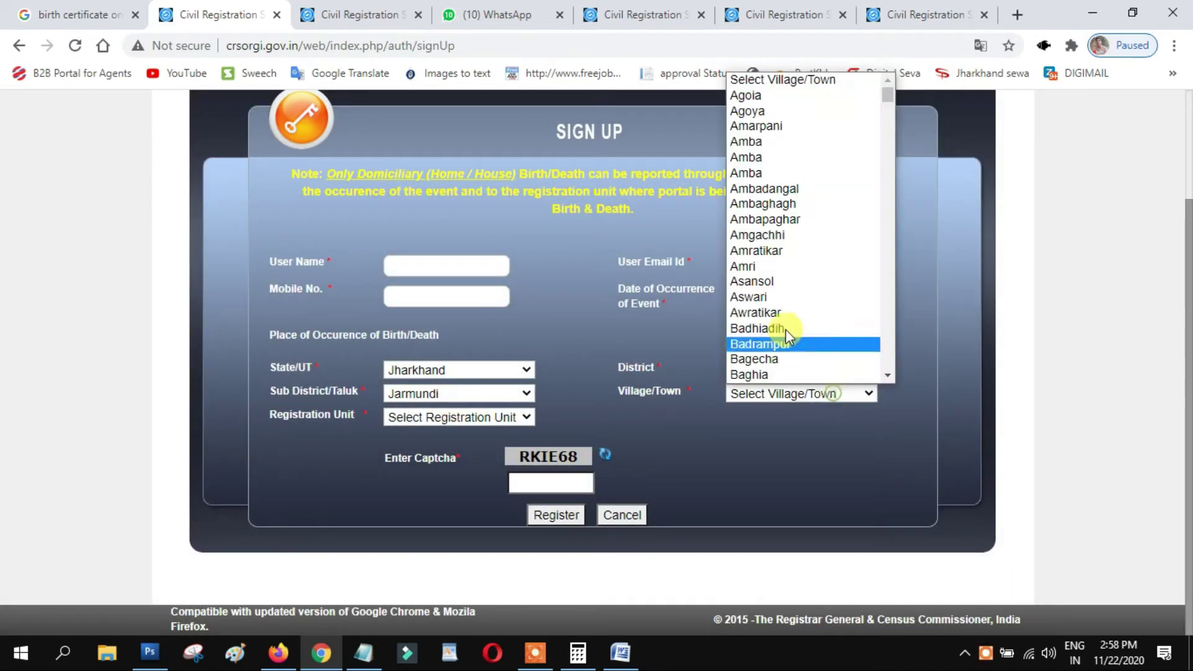
click(784, 205)
click(469, 420)
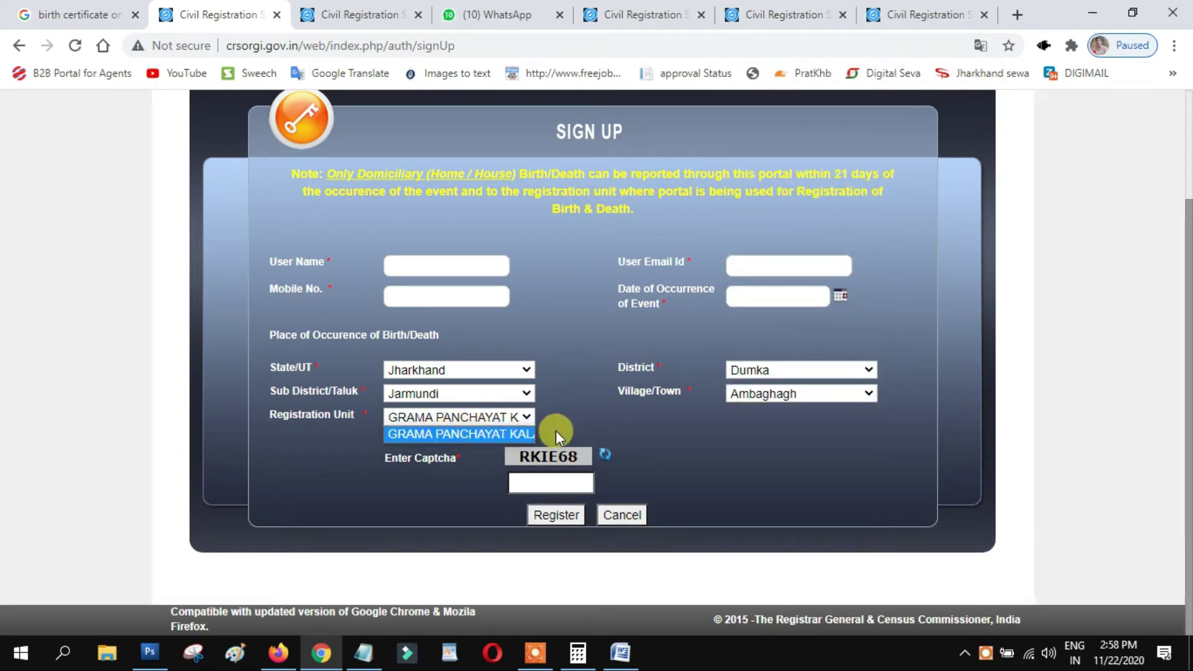
click(467, 433)
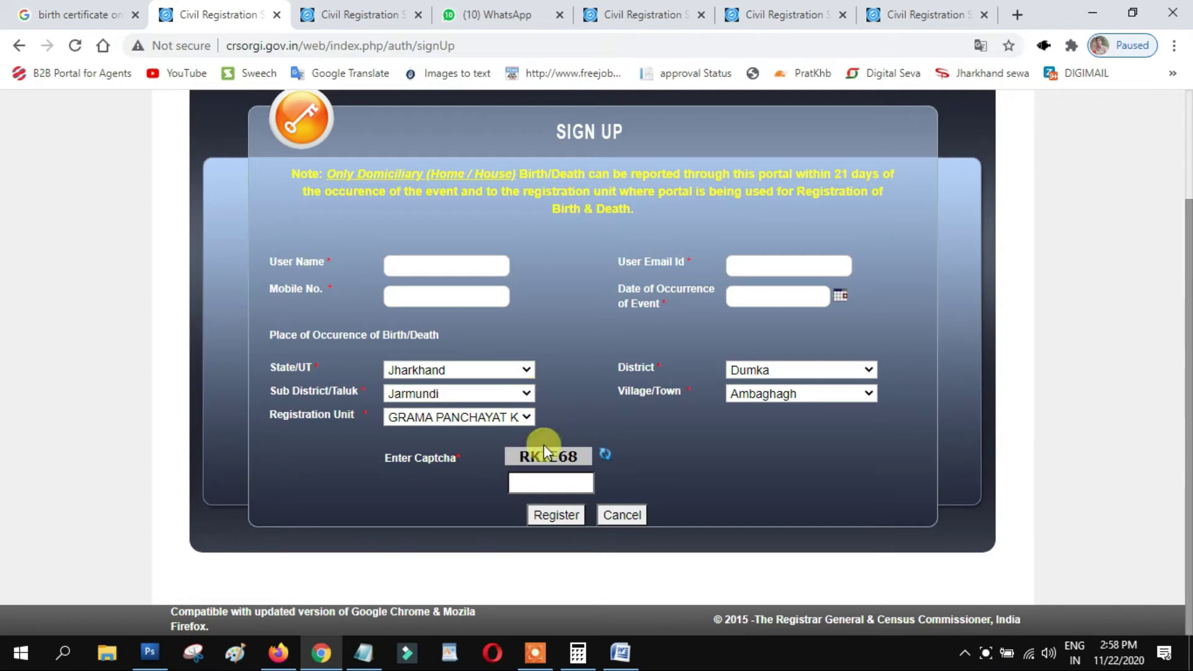
click(535, 483)
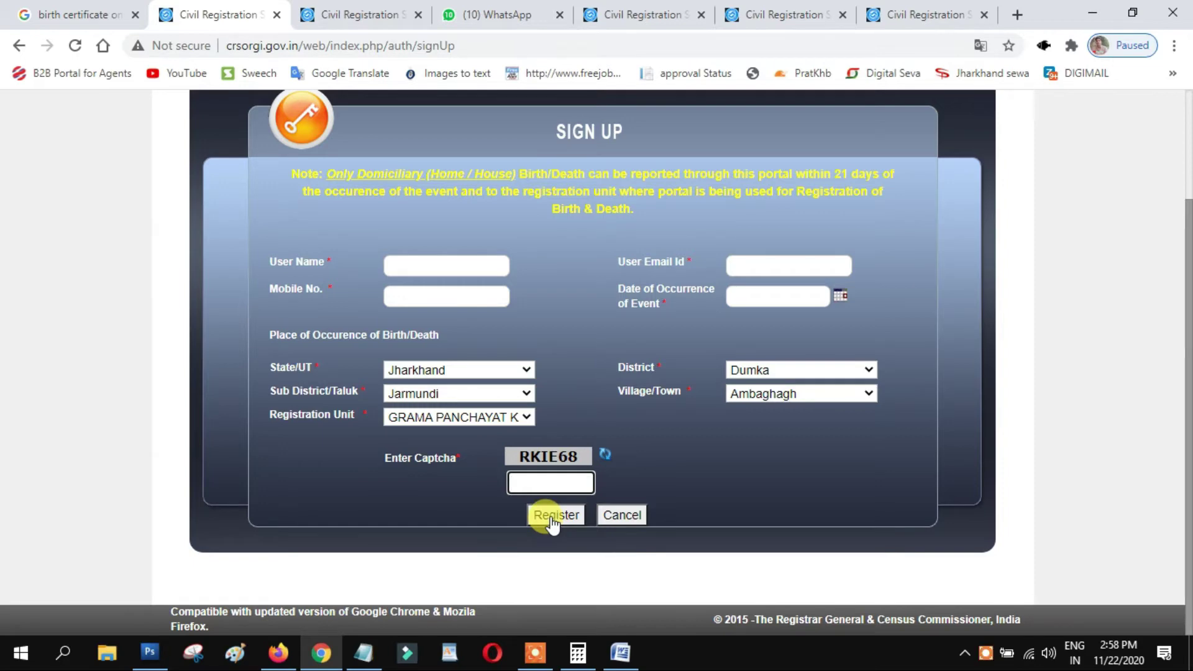
Switch to WhatsApp Web and enlarge the CRS User Registration e-mail screenshot in the chat to read the login ID and activation link.
click(498, 19)
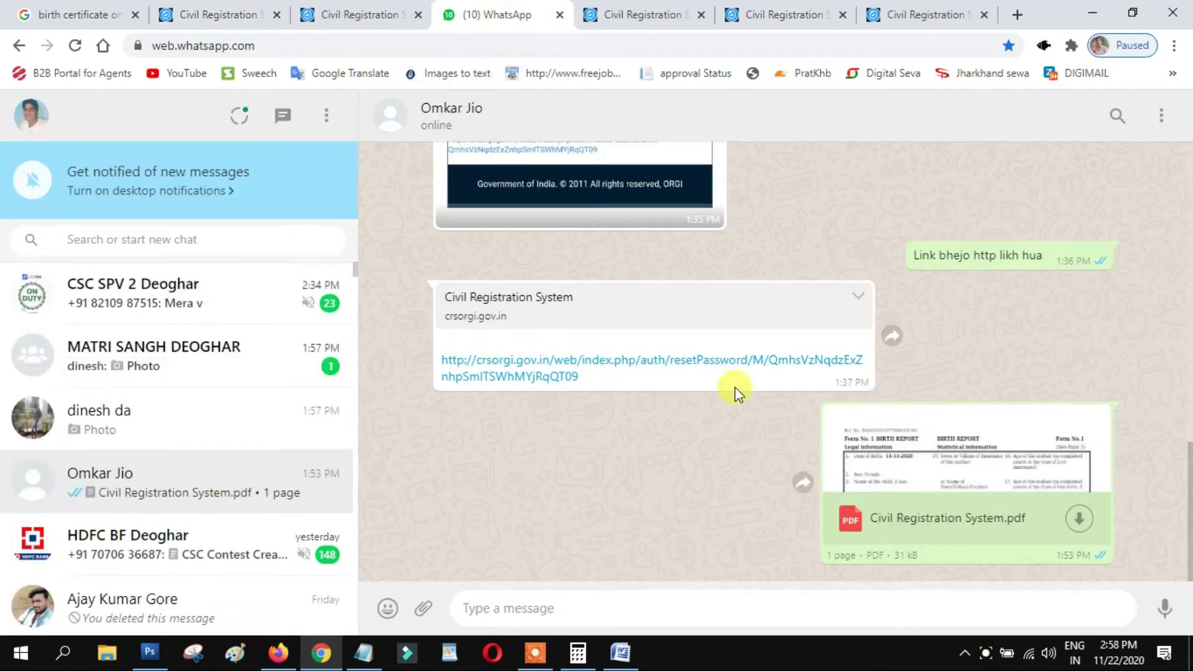
scroll(765, 361, up, 5)
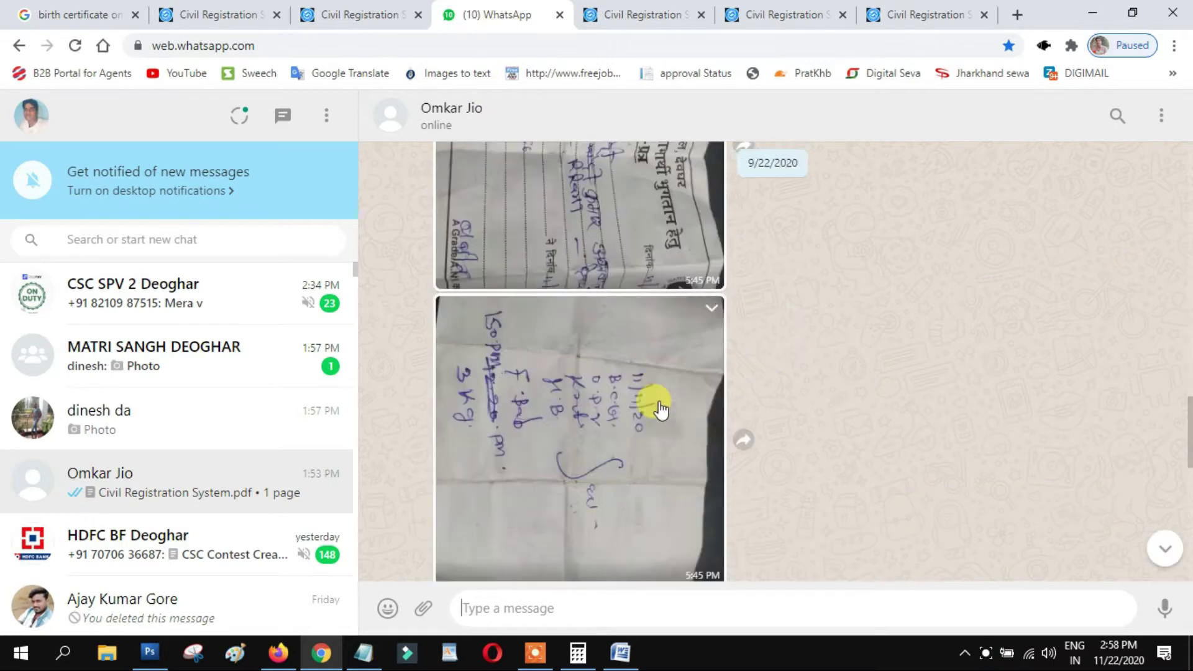
scroll(861, 383, down, 5)
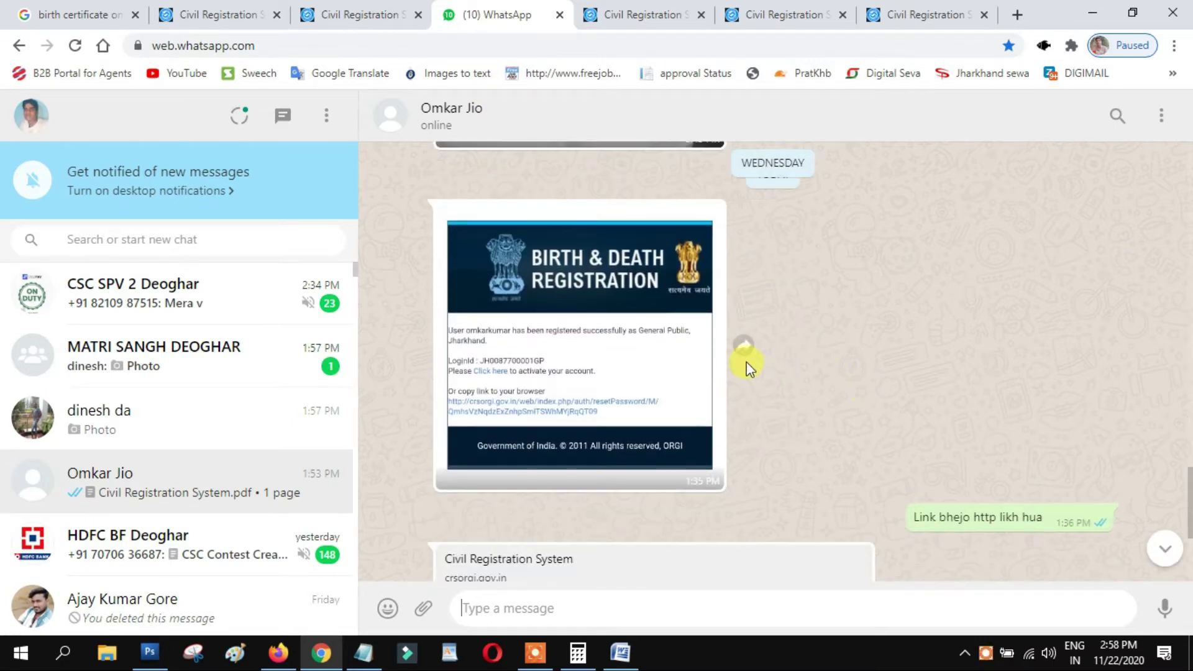
click(661, 362)
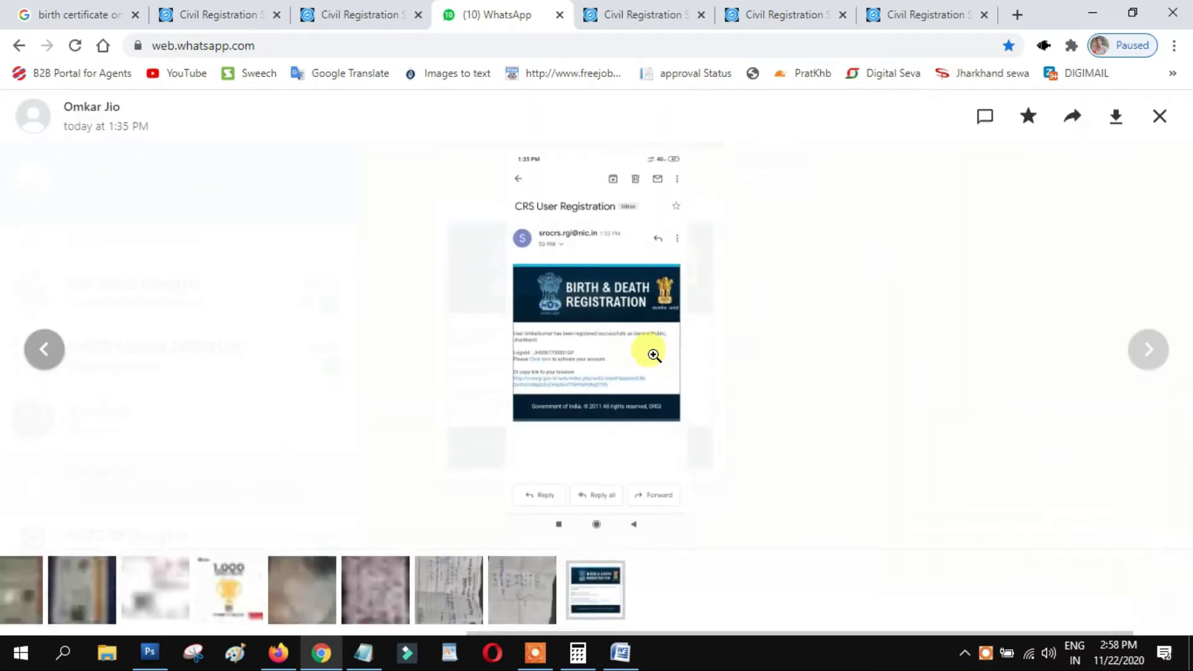
click(652, 354)
click(619, 353)
click(619, 353)
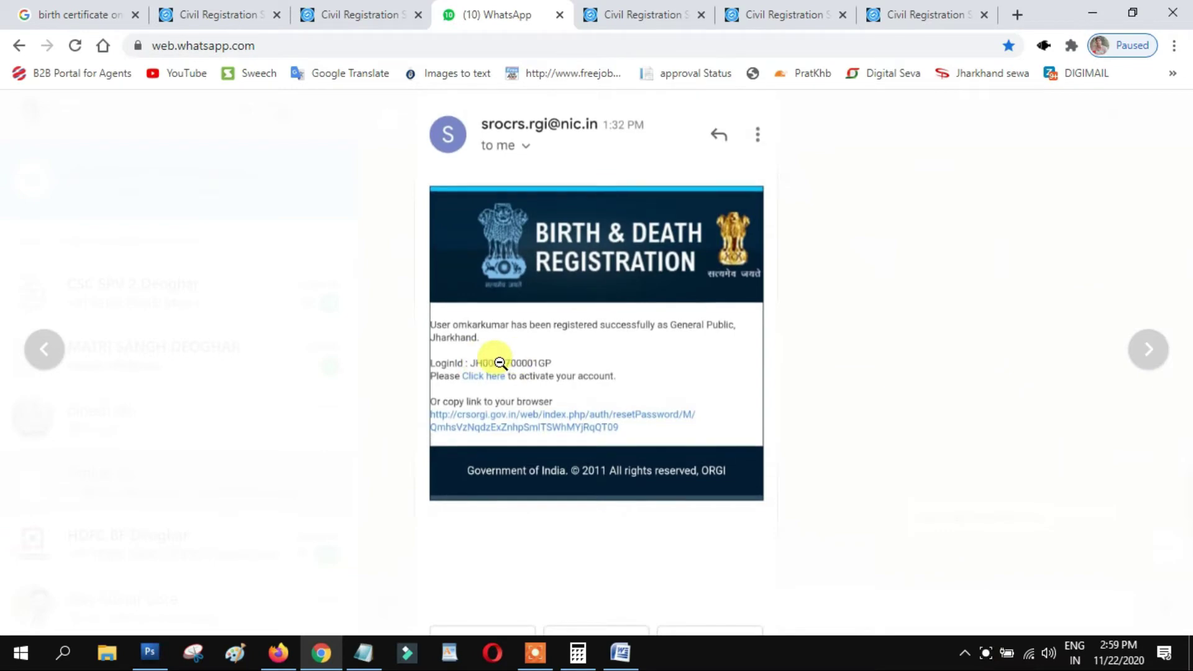
click(513, 363)
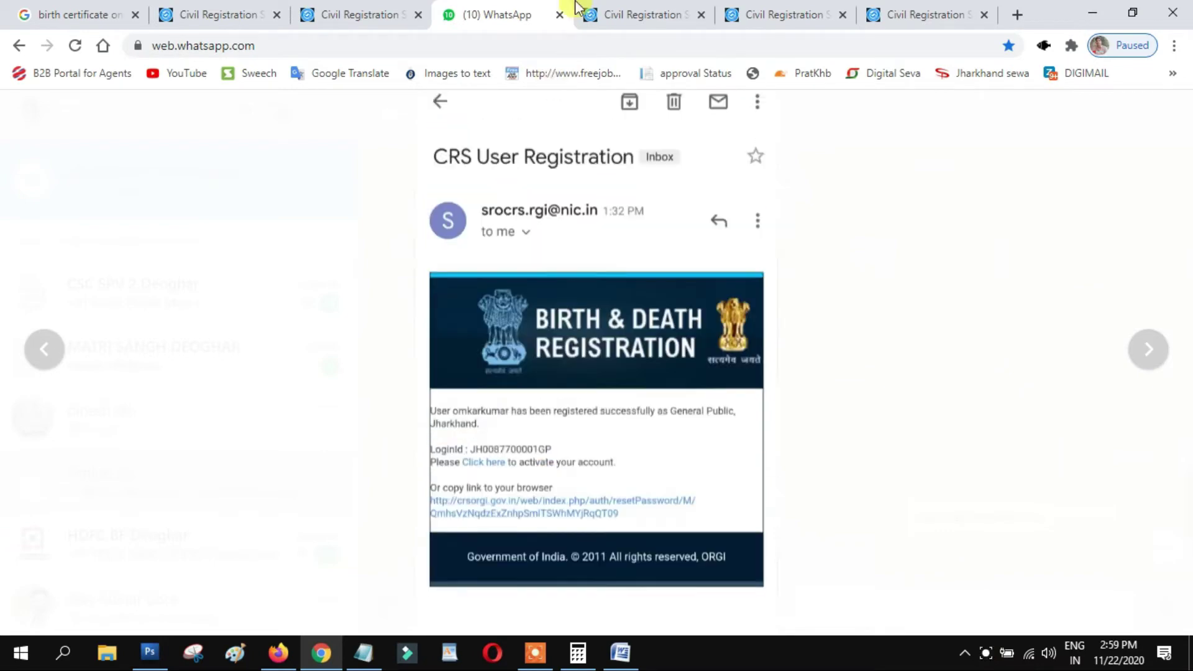
click(615, 11)
click(532, 9)
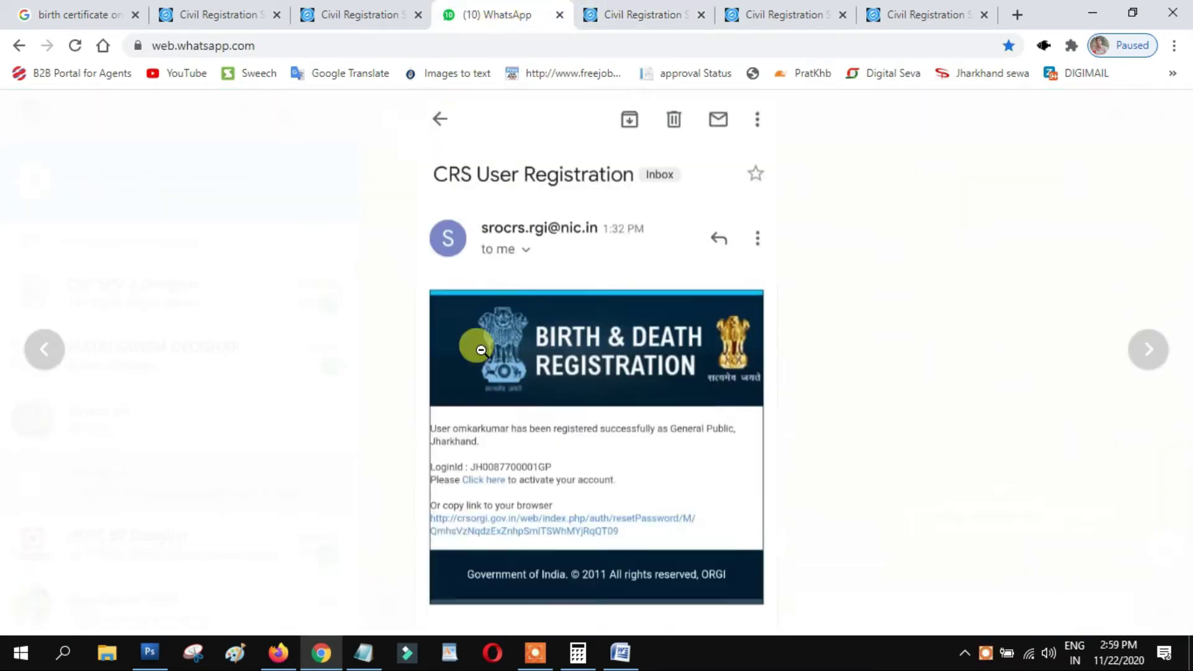
click(617, 9)
click(514, 9)
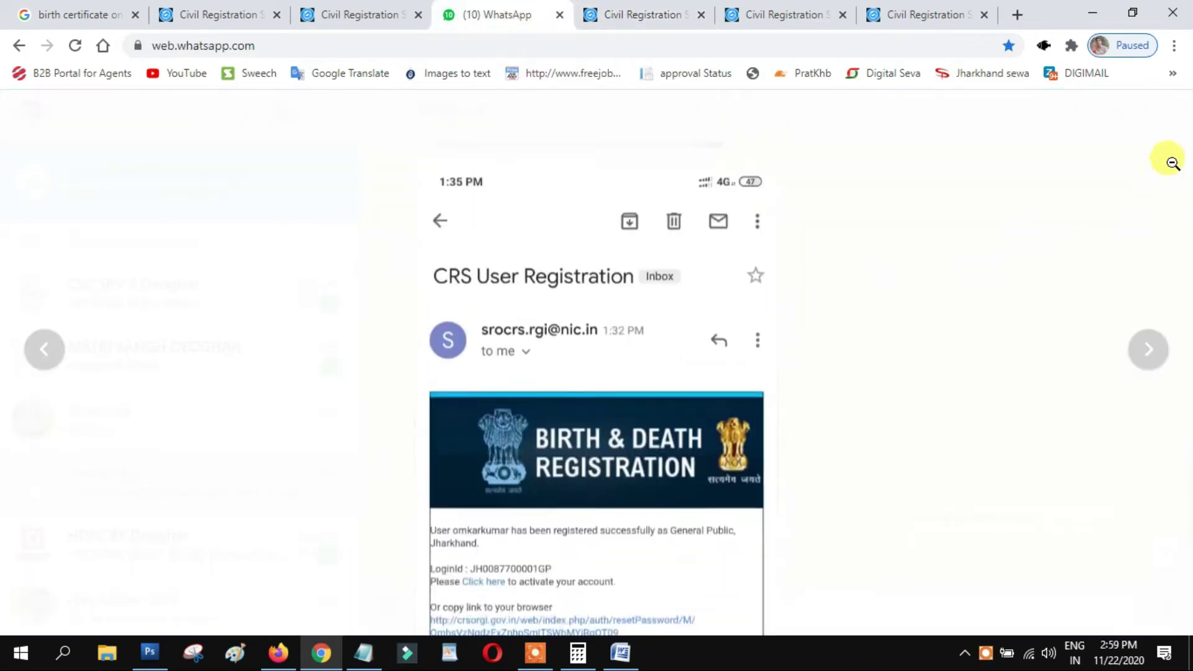
Close the e-mail screenshot and try the crsorgi.gov.in password reset link sent in the chat, returning to WhatsApp.
click(1152, 133)
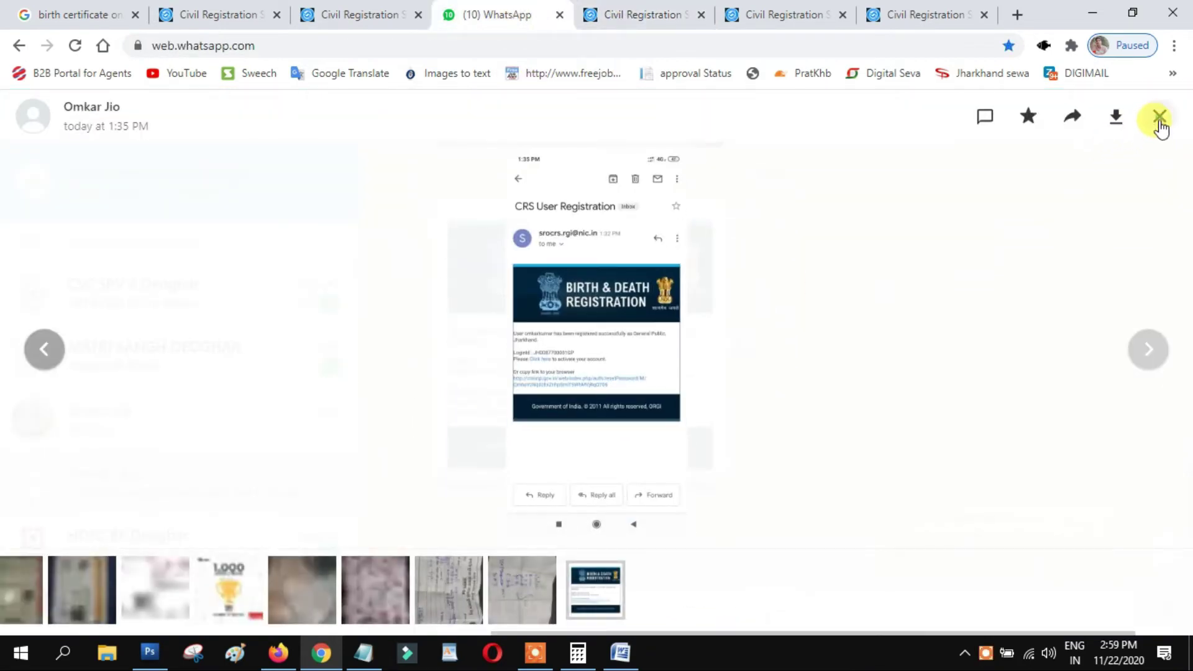
click(1158, 122)
scroll(660, 287, down, 3)
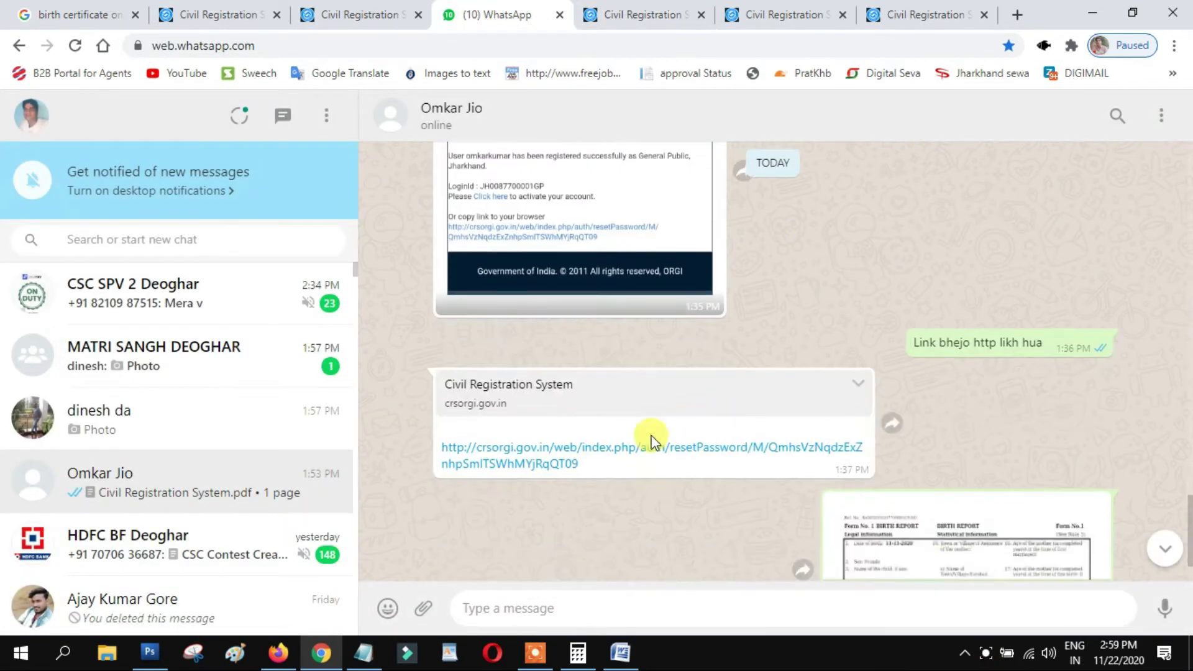
click(619, 453)
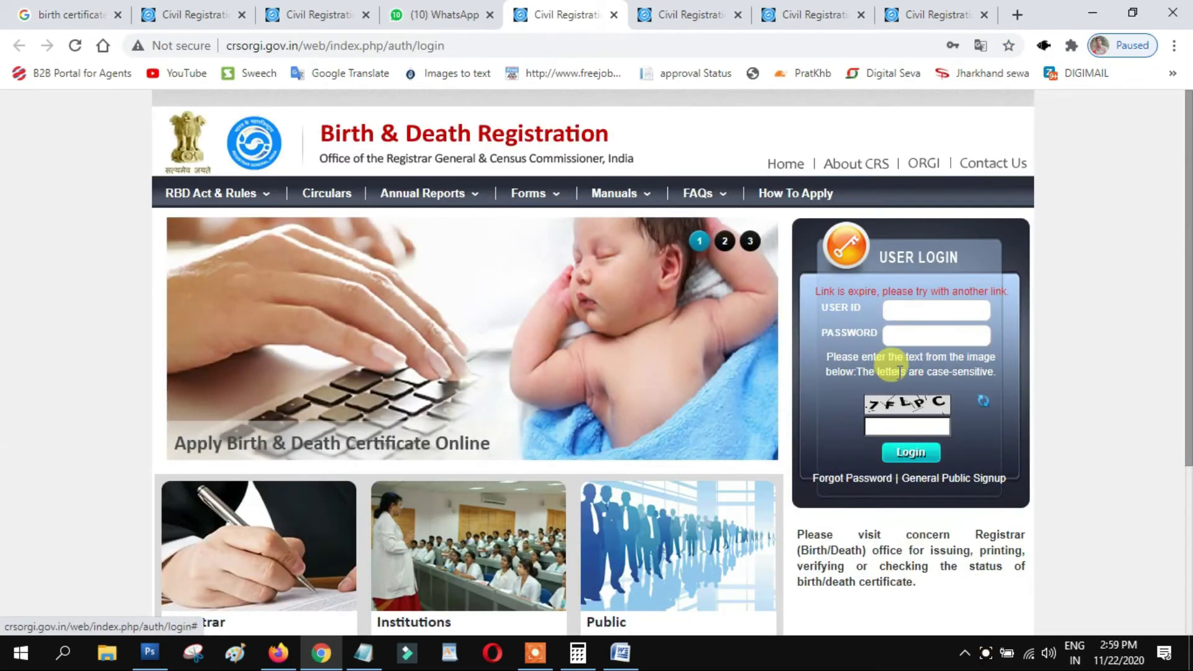
click(446, 15)
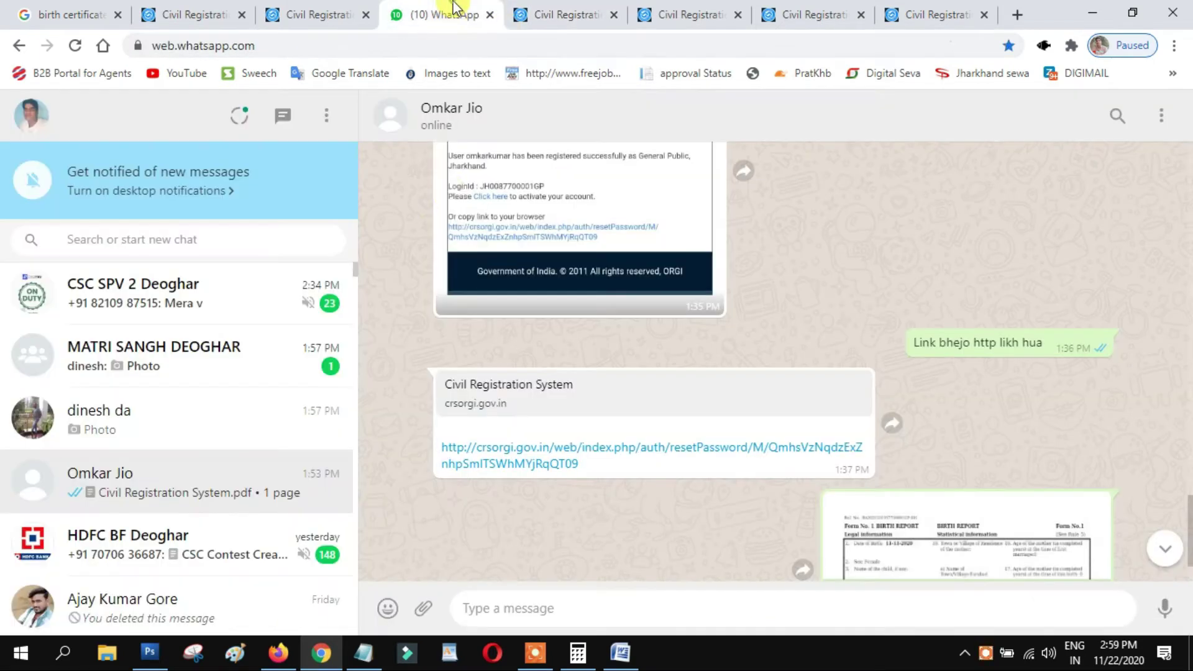
Enlarge the CRS User Registration e-mail screenshot in the WhatsApp chat to read its login ID and activation link, and zoom back out.
click(790, 311)
scroll(671, 267, up, 2)
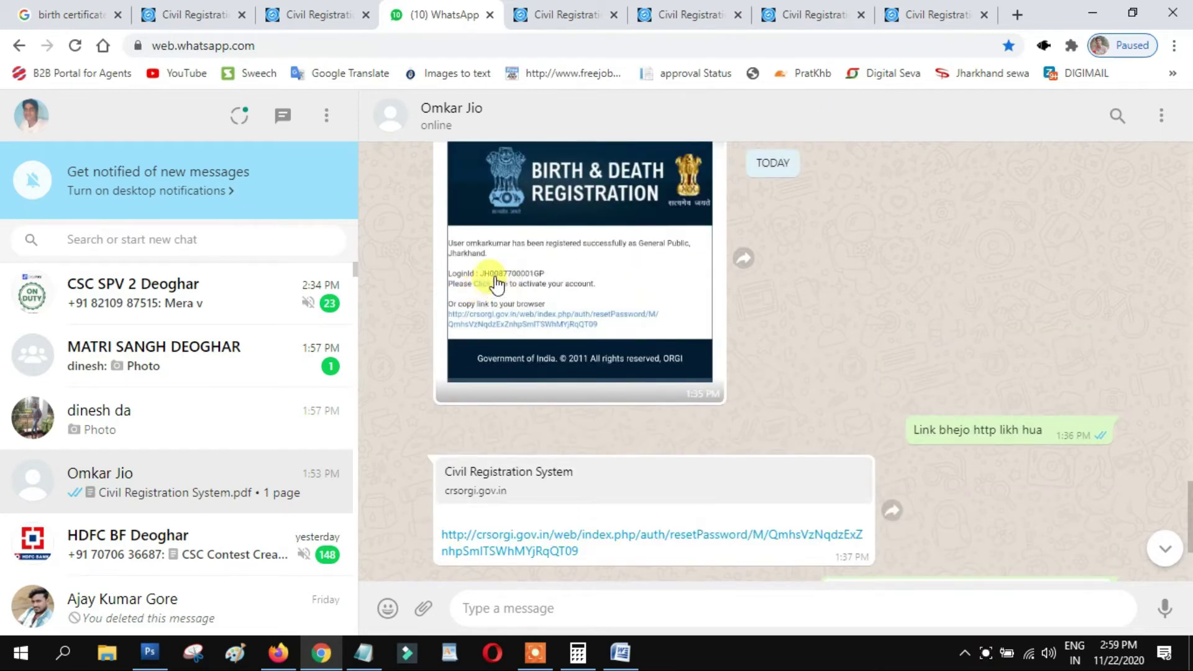
click(567, 275)
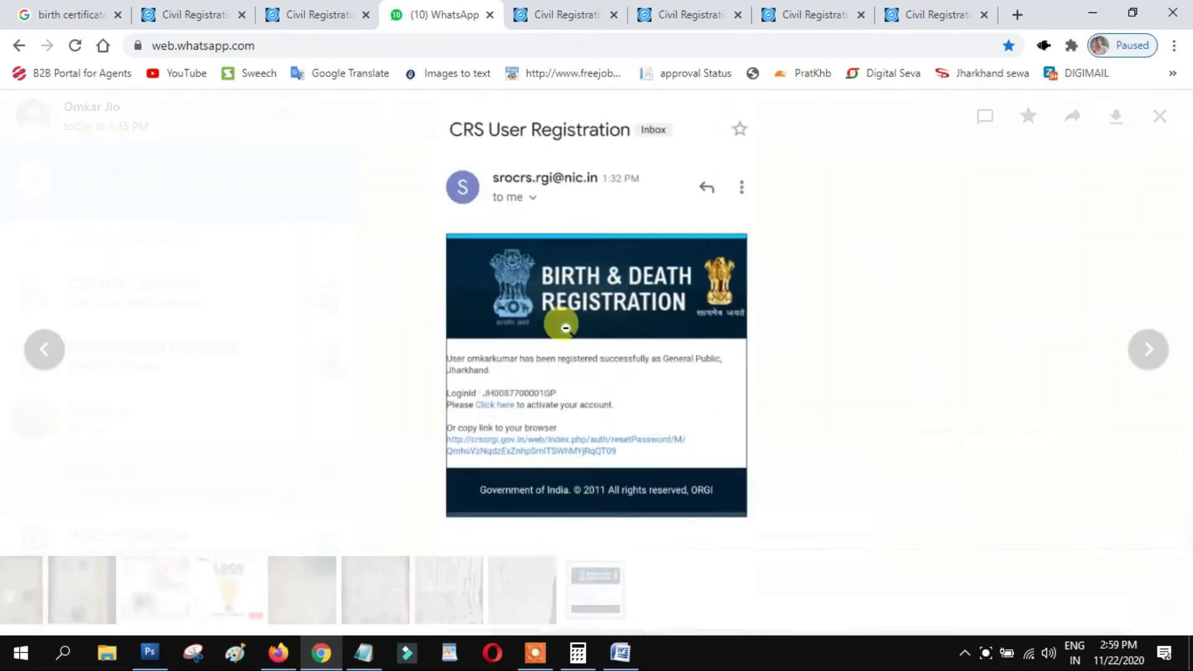
click(522, 409)
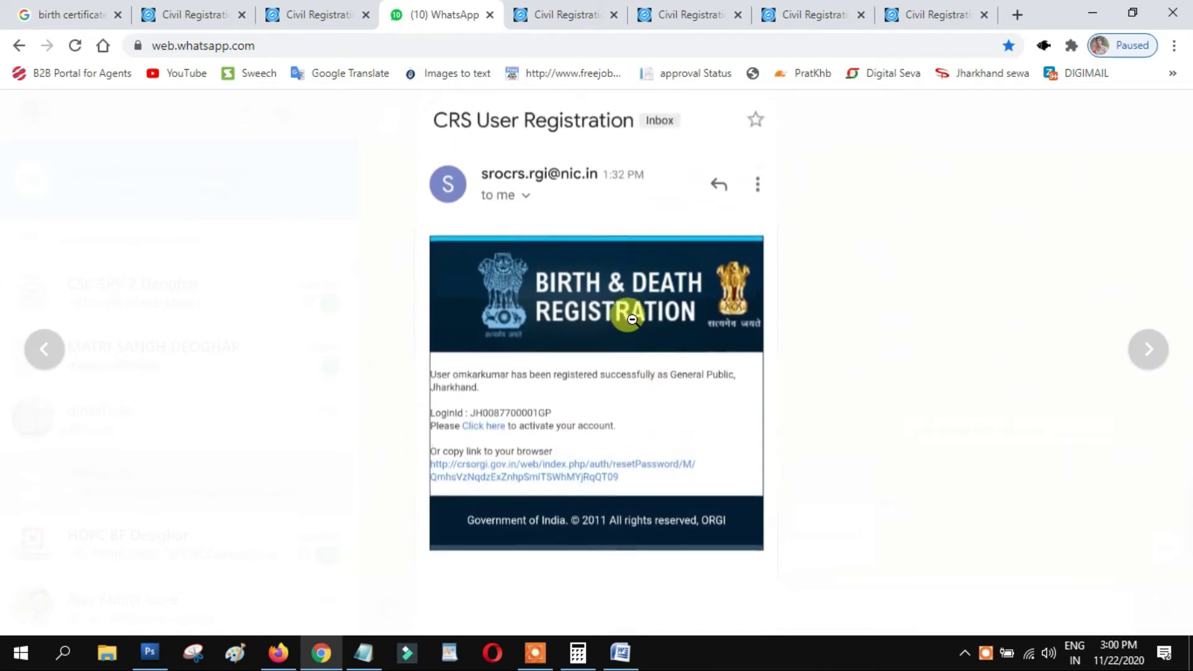
click(619, 304)
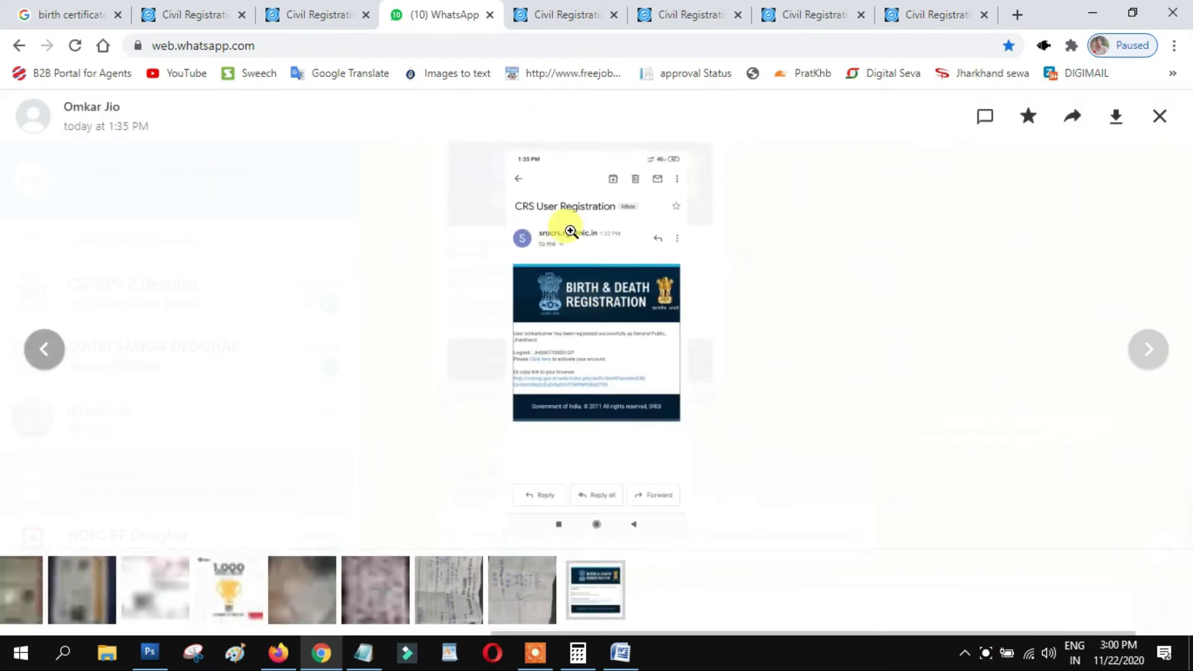
Look through the open crsorgi.gov.in login page and printed birth report, ending on the logged-in account's birth remarks page.
click(567, 14)
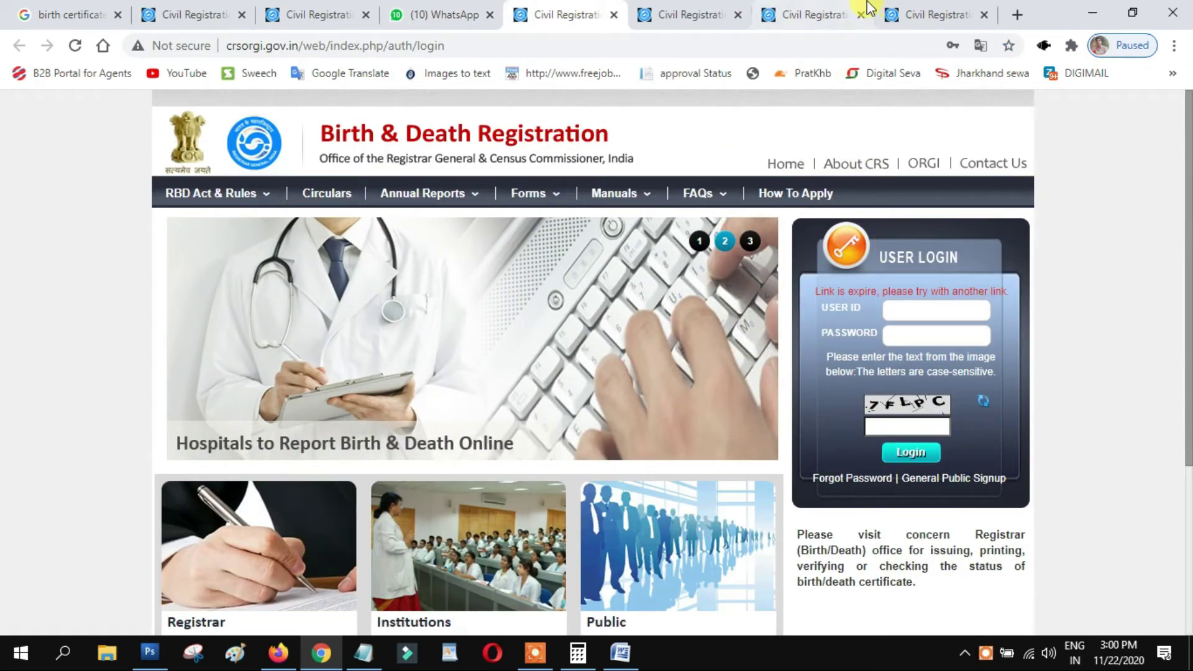
click(924, 14)
scroll(811, 246, up, 10)
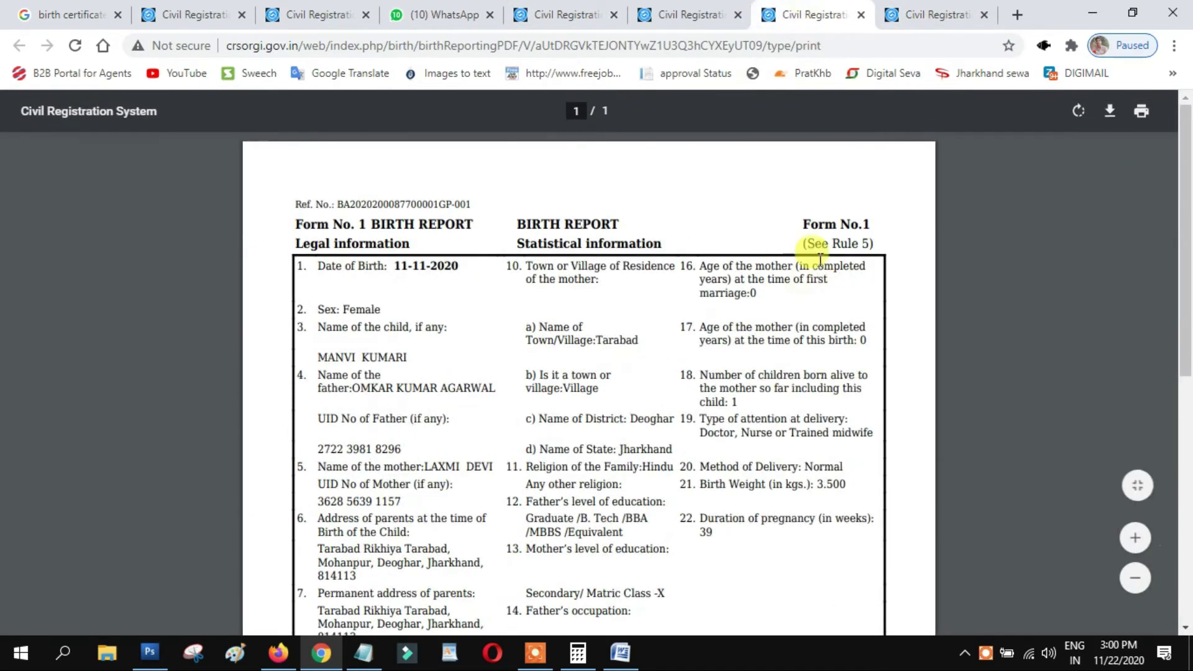
key(ctrl+shift+Tab)
key(ctrl+shift+Tab)
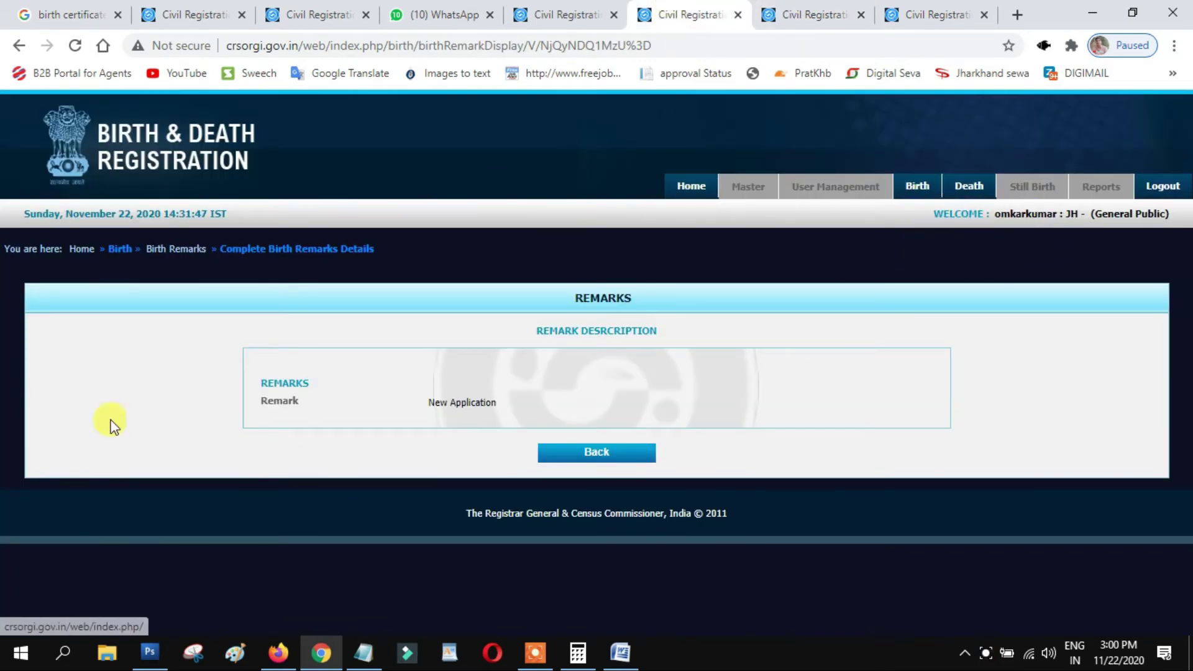
Return to the general public account's home page and open the Add Birth Registration form.
mouse_move(914, 186)
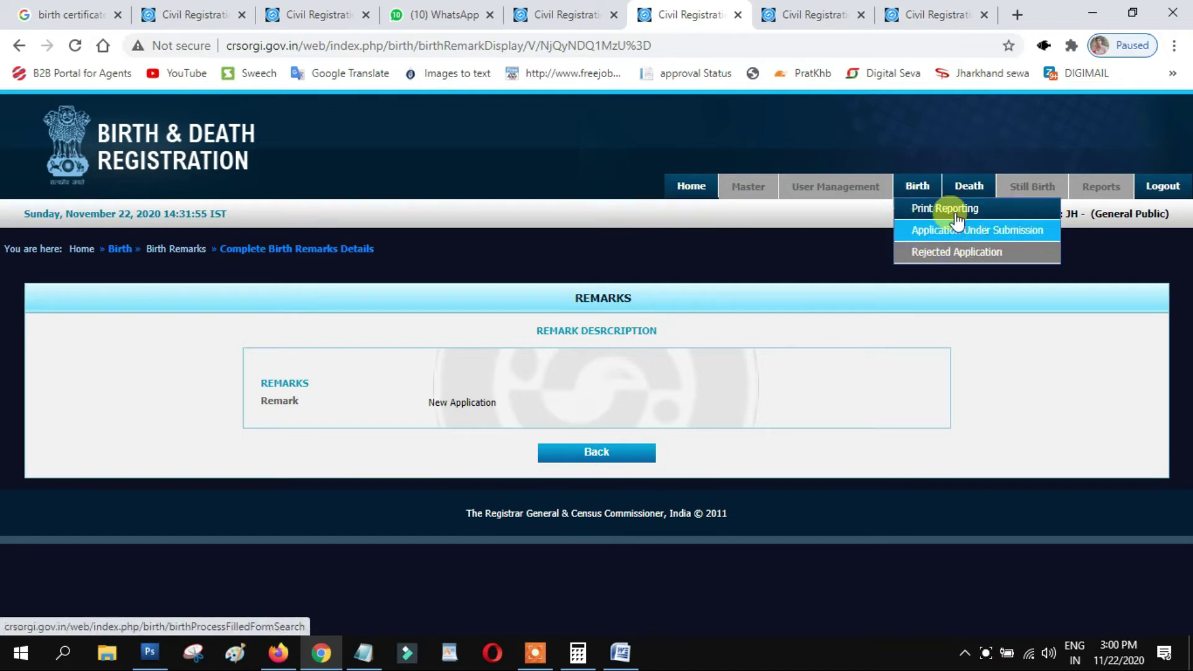
click(708, 190)
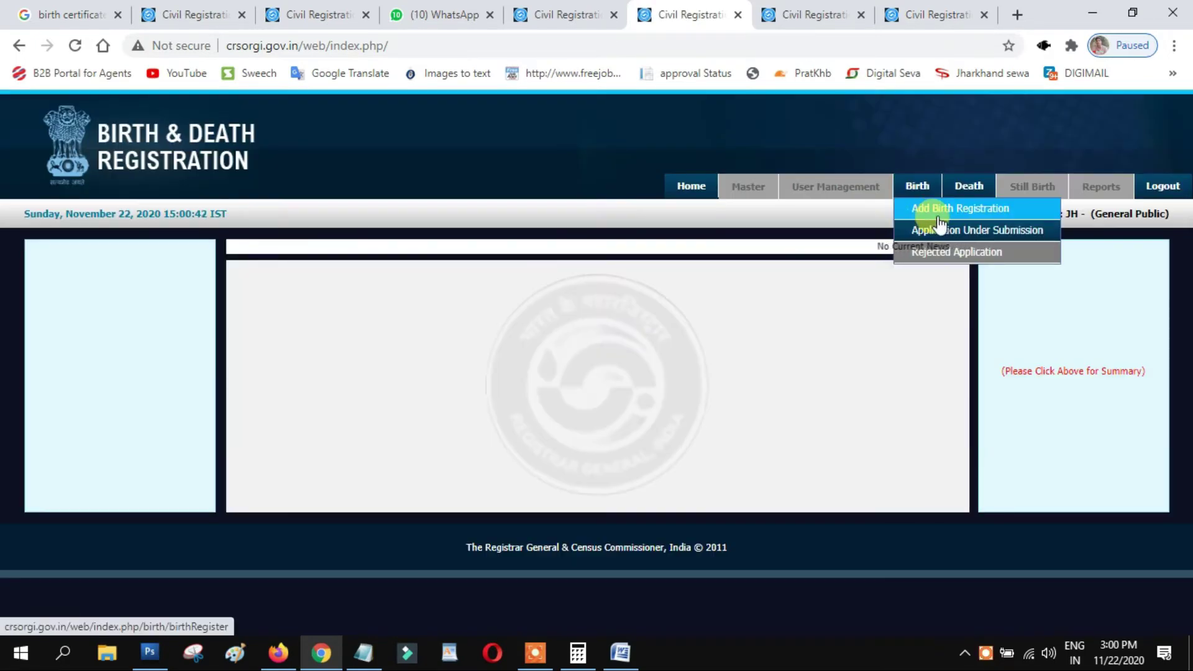
click(940, 214)
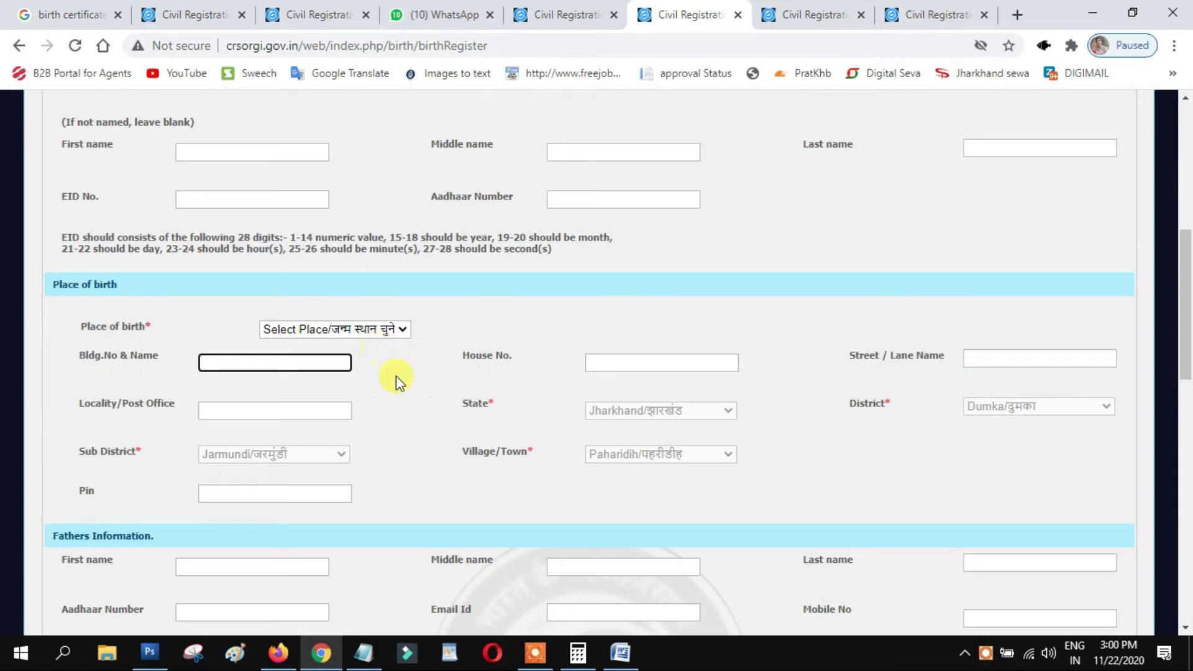
Examine the Information of the Child section, including date of birth, the sex options and the name fields, without filling it in.
scroll(495, 416, up, 4)
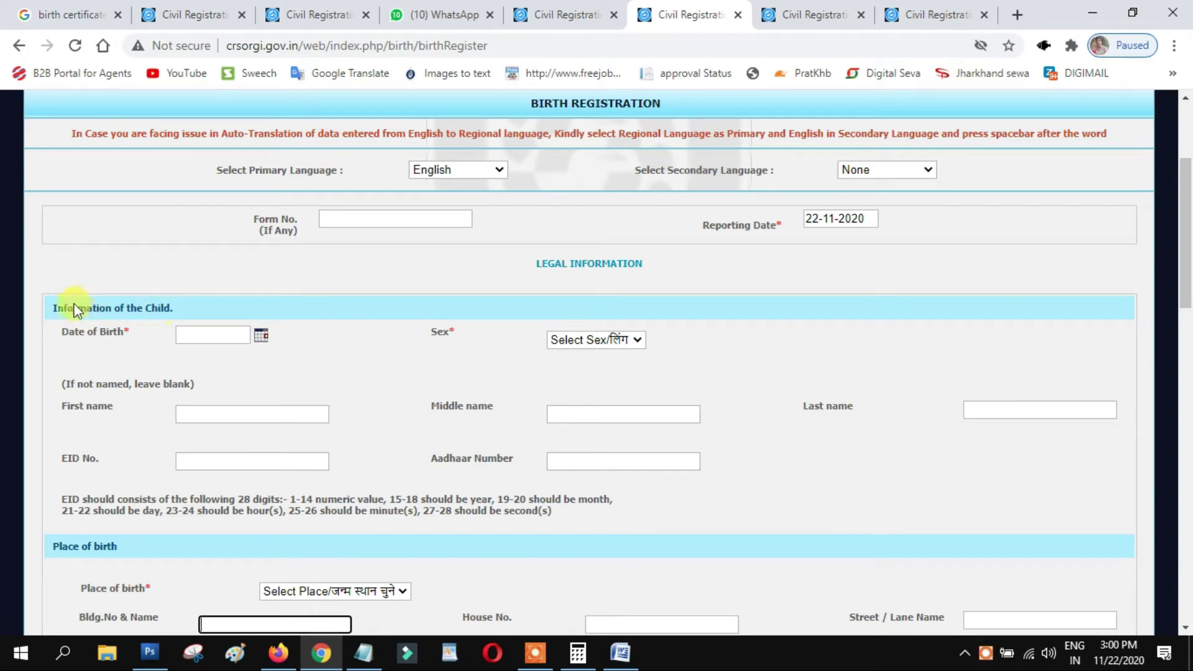
drag(54, 308, 245, 309)
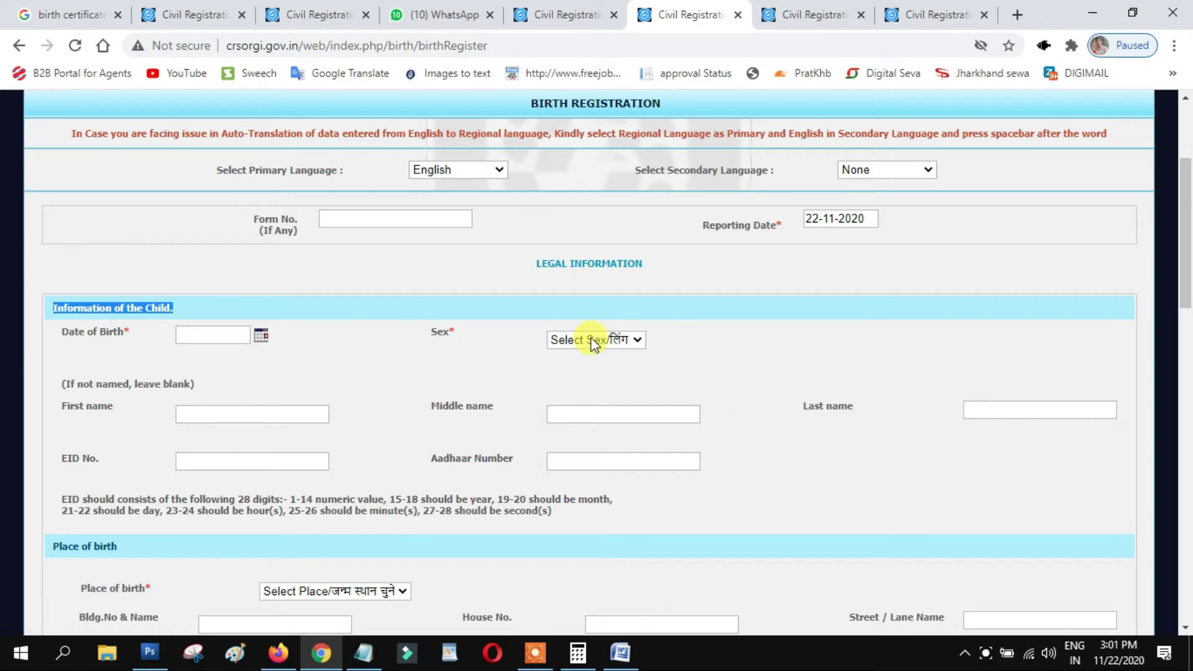
scroll(591, 341, down, 3)
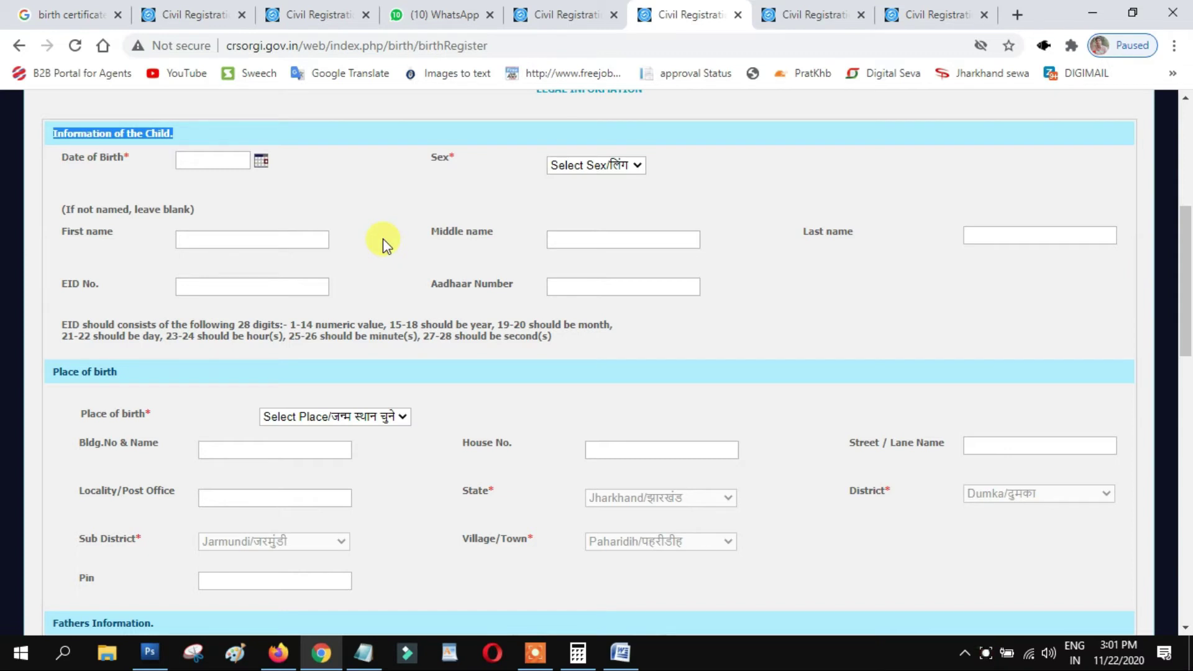
click(213, 242)
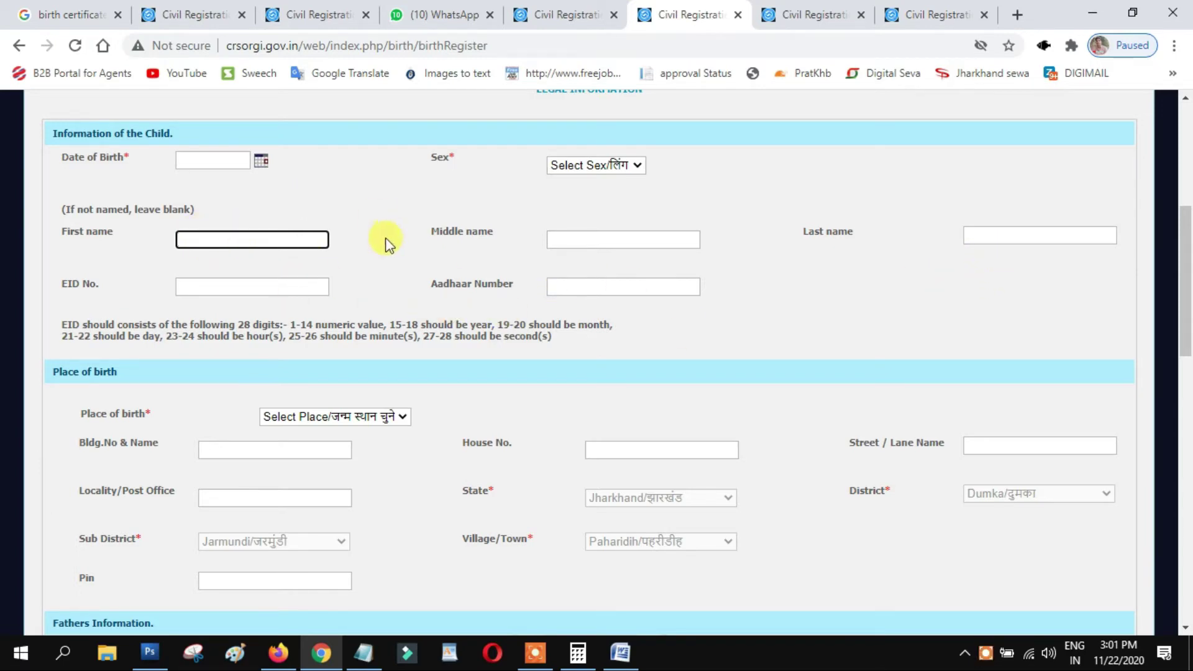
scroll(173, 281, up, 3)
scroll(138, 305, down, 2)
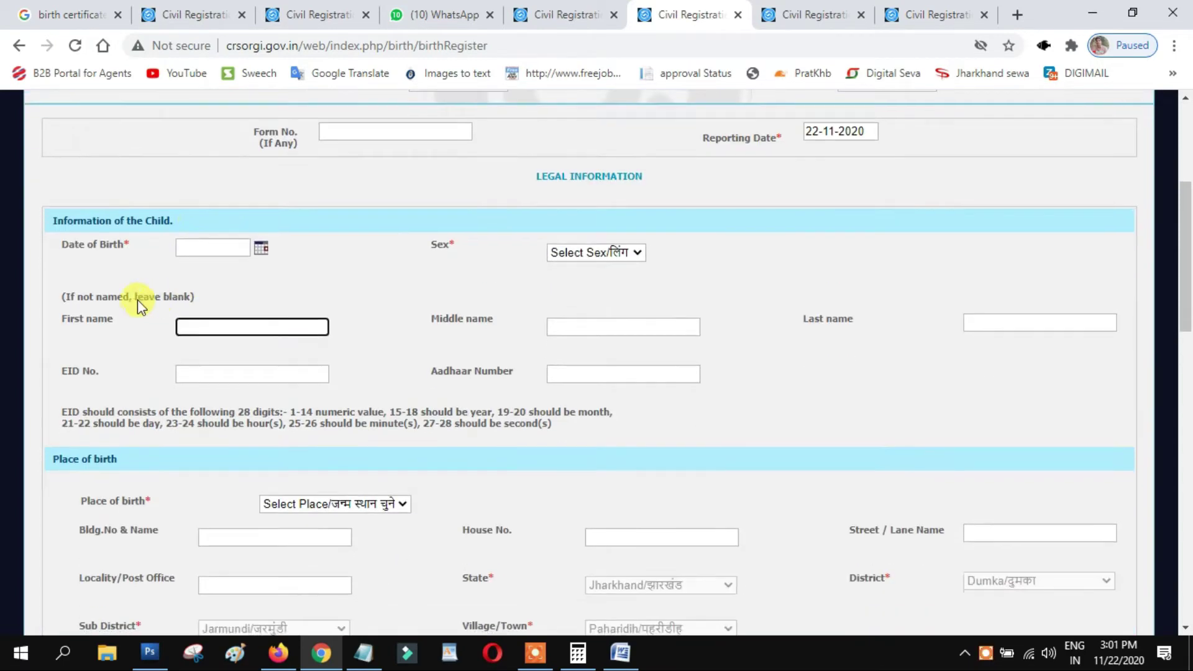
drag(56, 220, 235, 236)
click(225, 220)
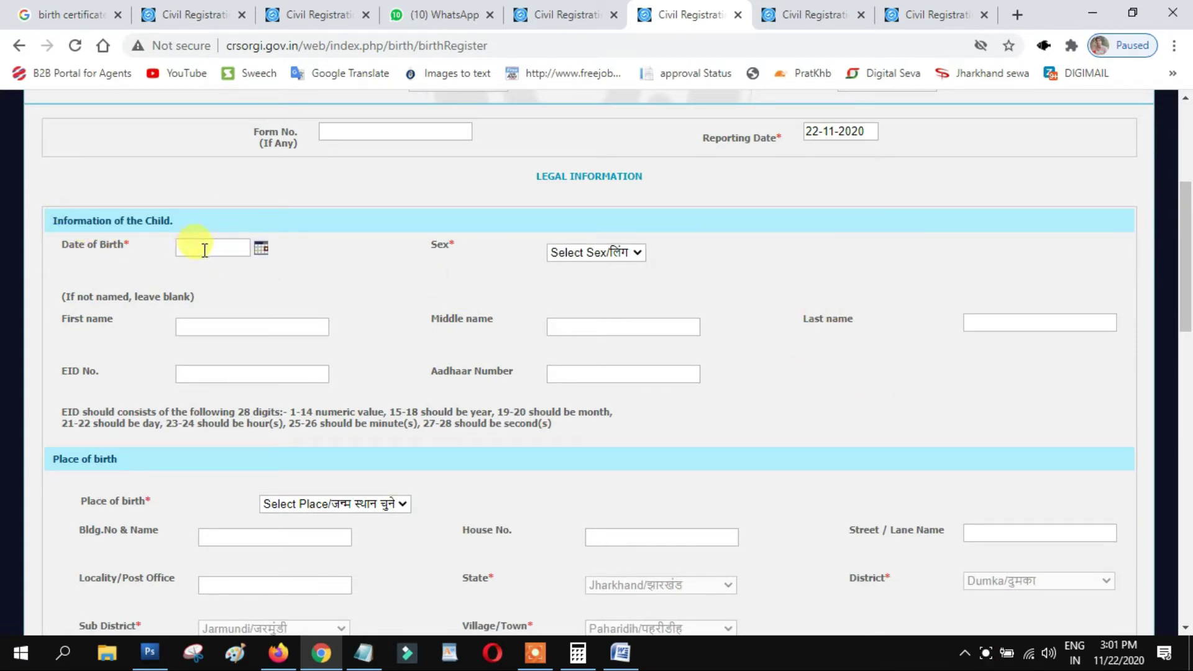
click(601, 254)
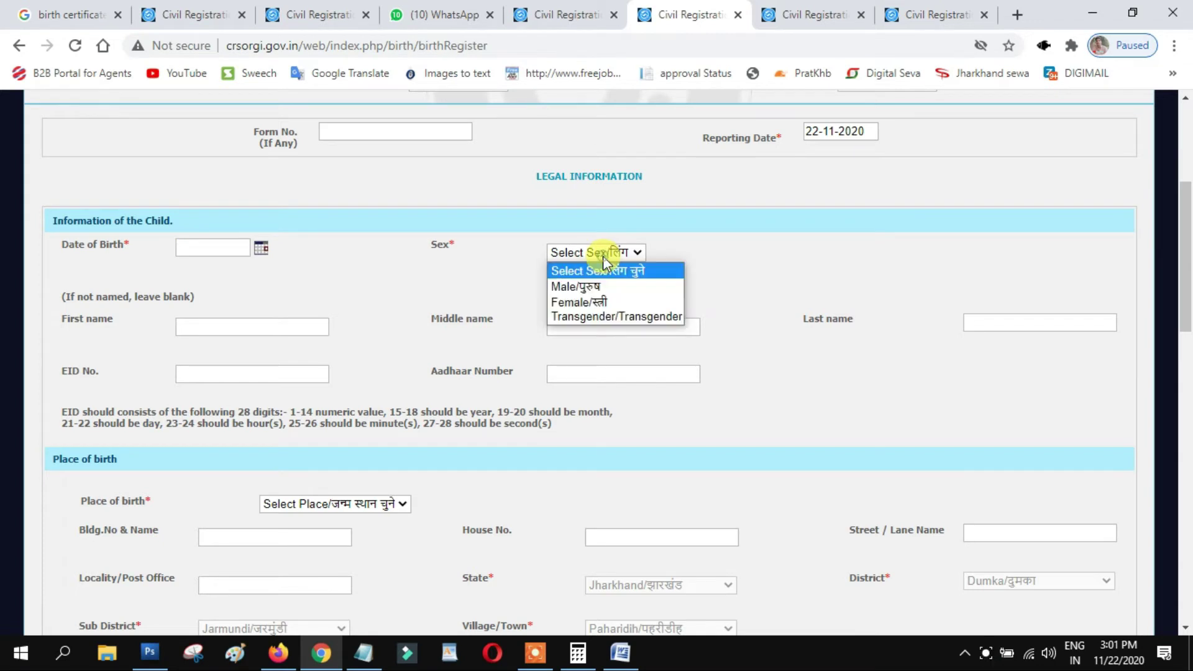
click(787, 270)
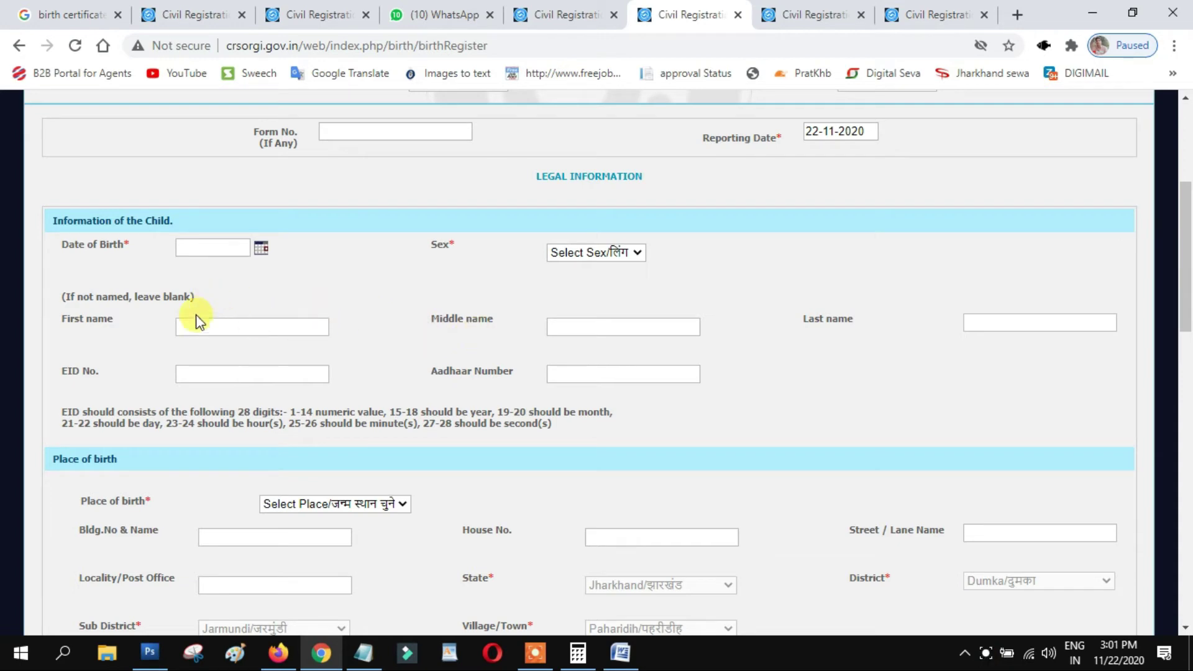
Set the child's place of birth to House/घर.
scroll(311, 326, down, 4)
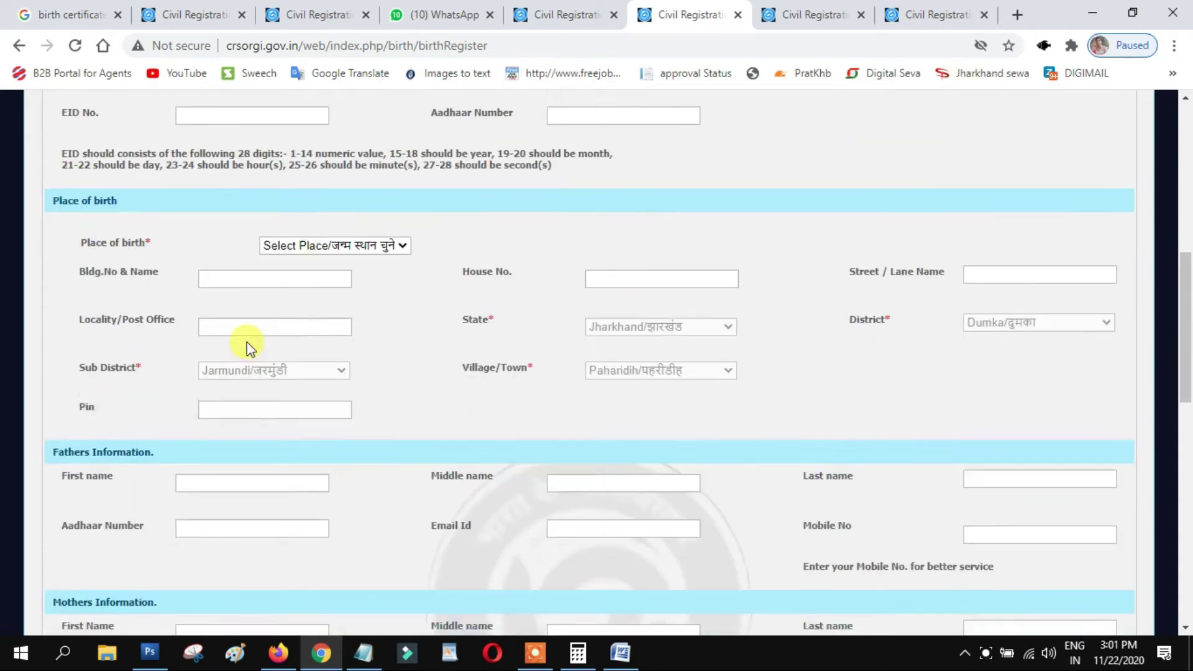
click(328, 243)
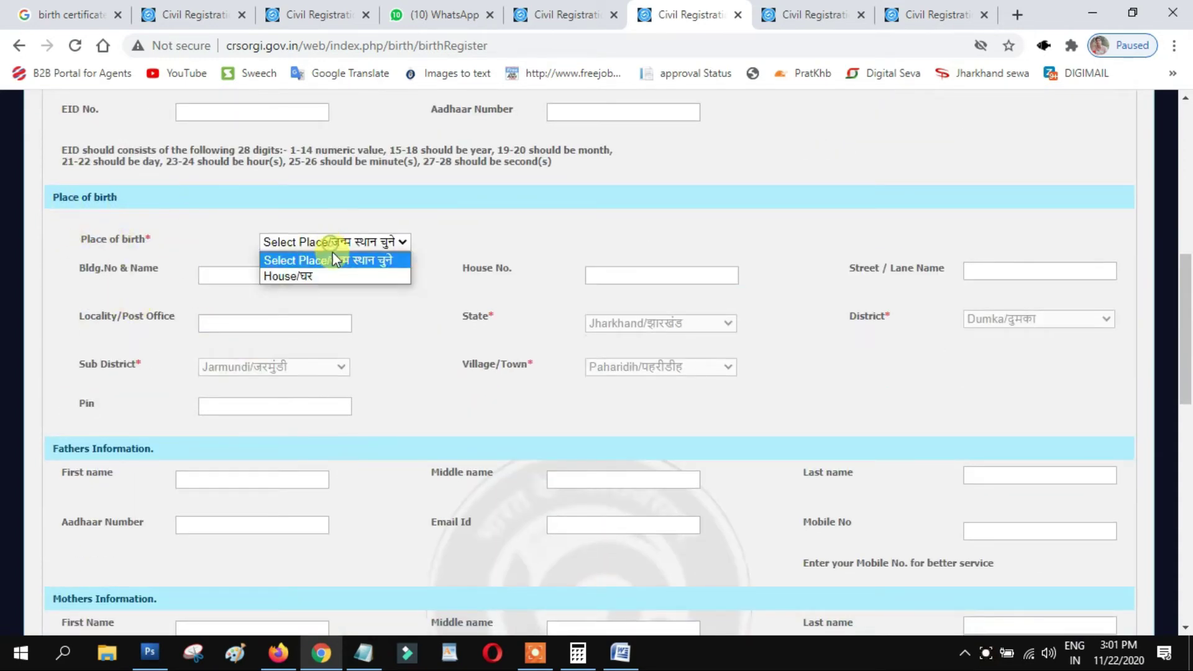
click(304, 275)
Go through the place-of-birth address fields from building, house, street and post office to district and pin, leaving them empty.
click(261, 275)
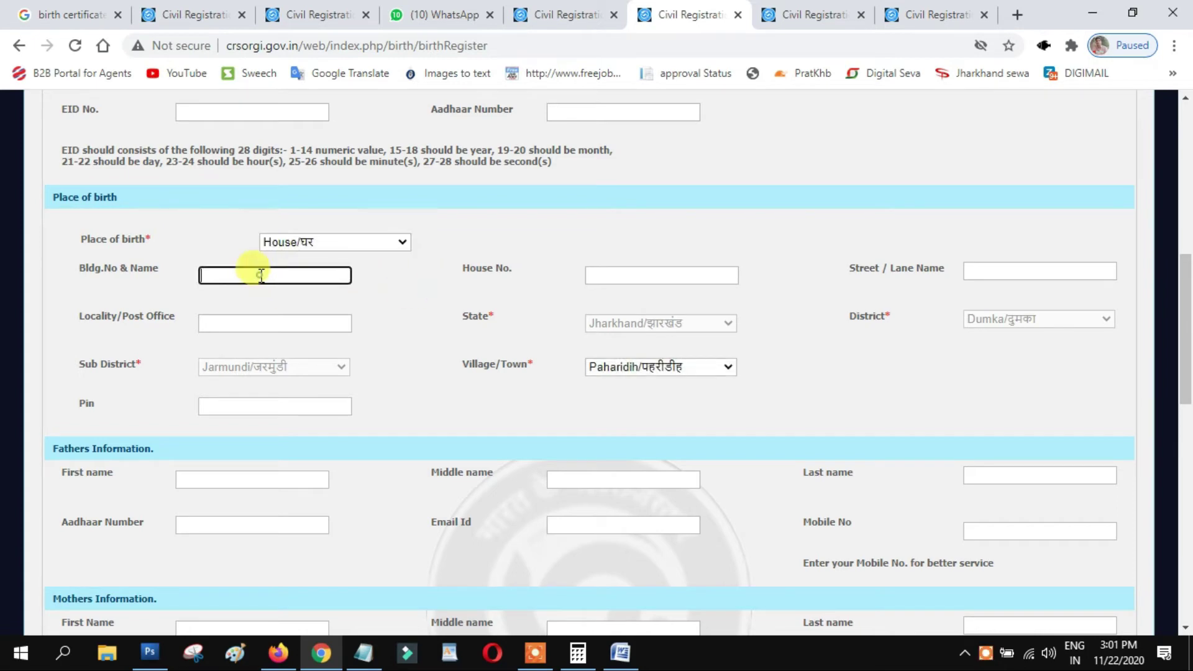
click(610, 278)
click(1018, 274)
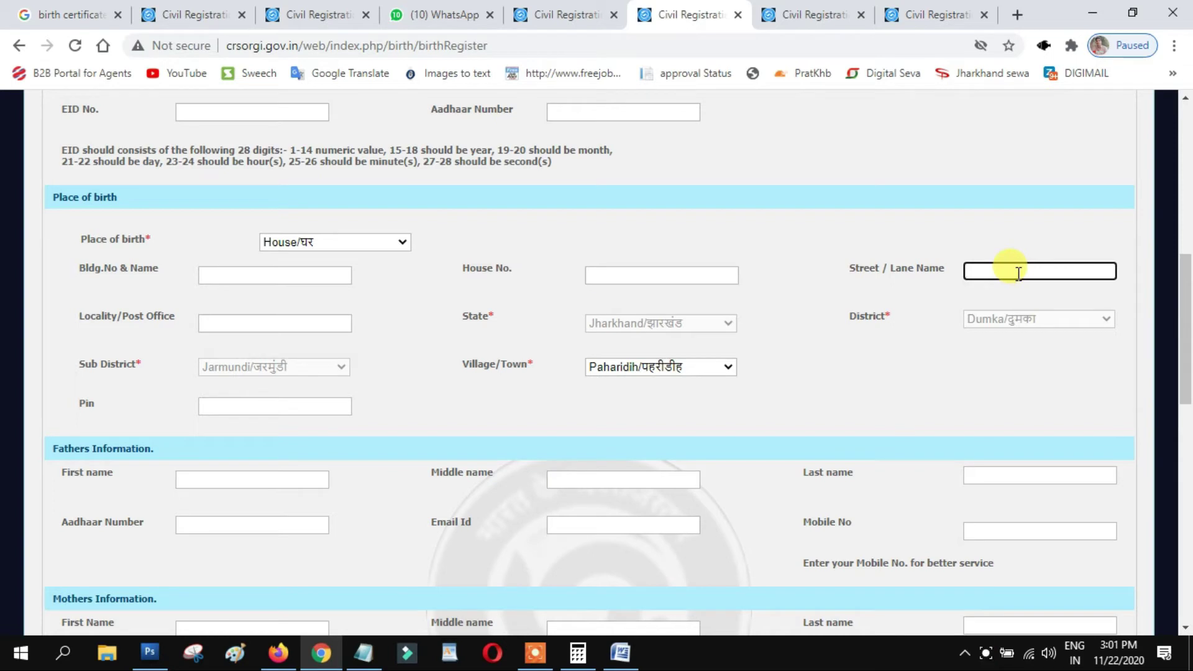
click(269, 323)
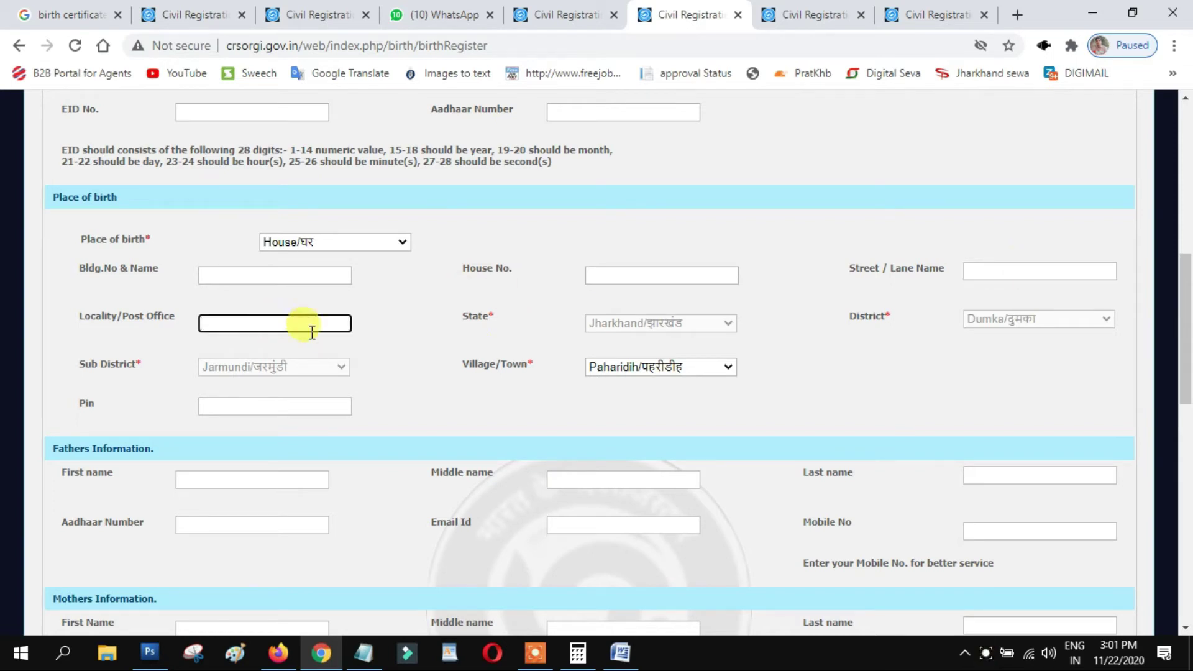
click(987, 320)
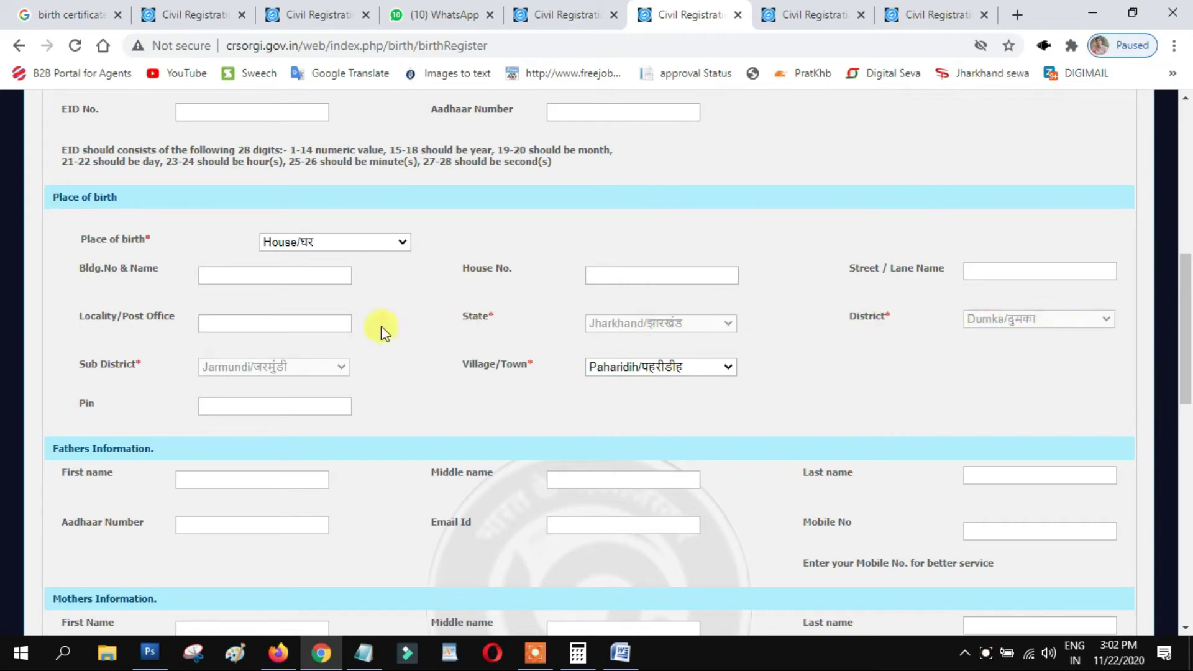
scroll(381, 327, down, 3)
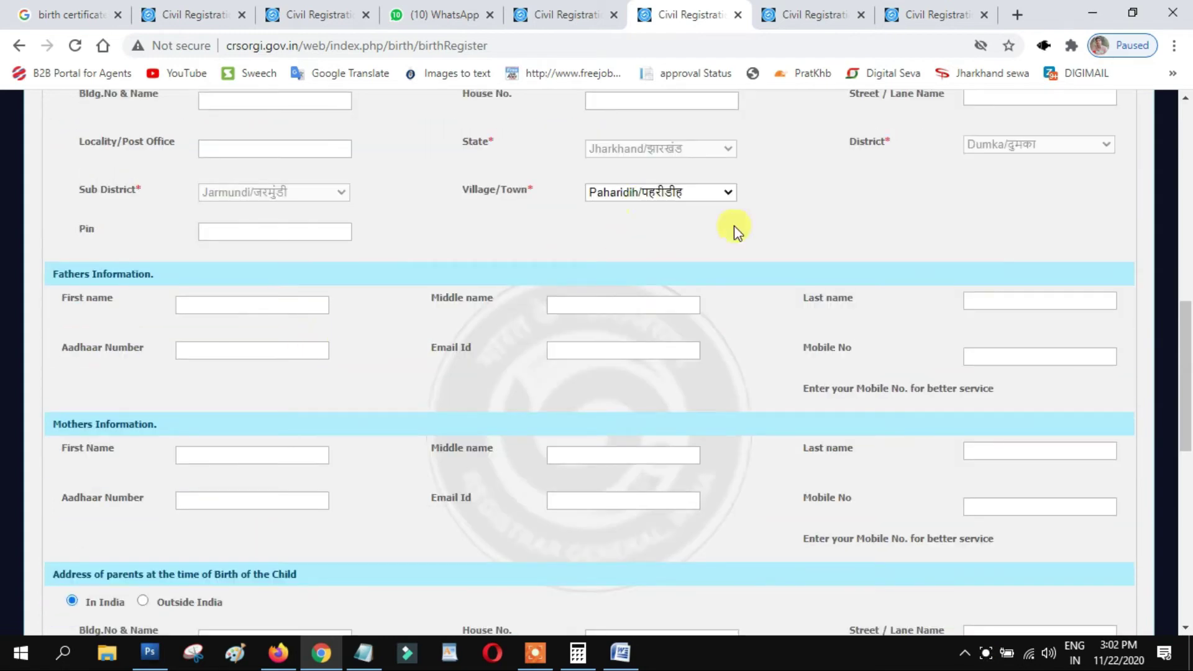
click(240, 232)
click(507, 220)
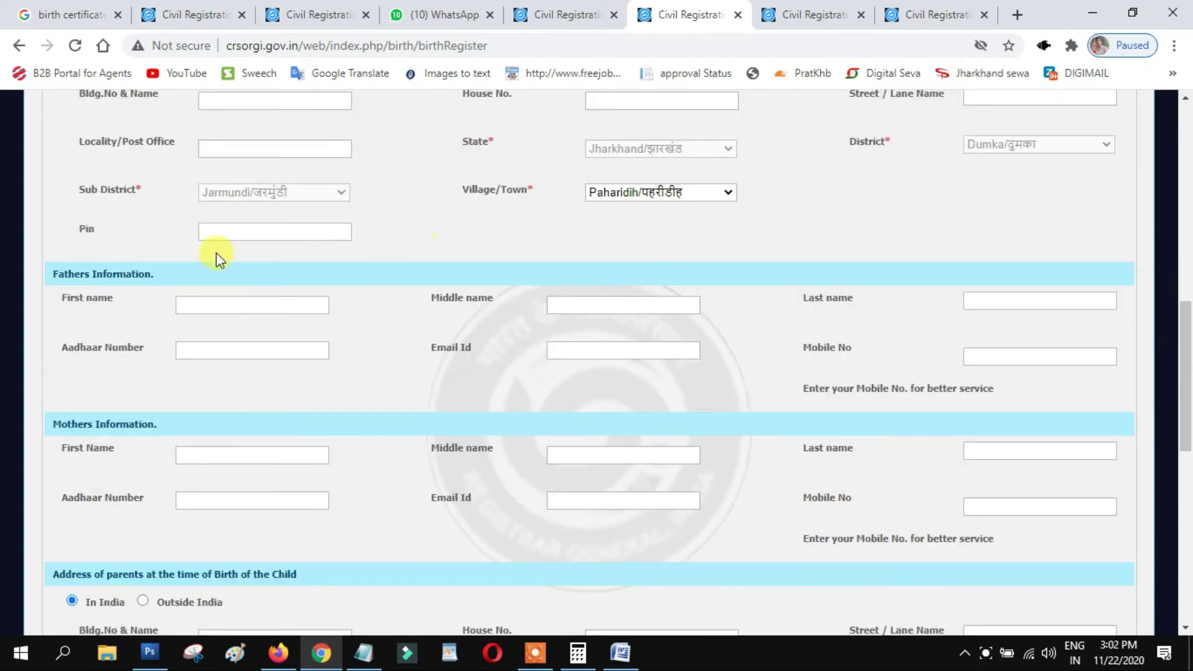
Go through the Fathers Information fields, from first, middle and last name to Aadhaar number, email and mobile, leaving them empty.
scroll(381, 287, down, 2)
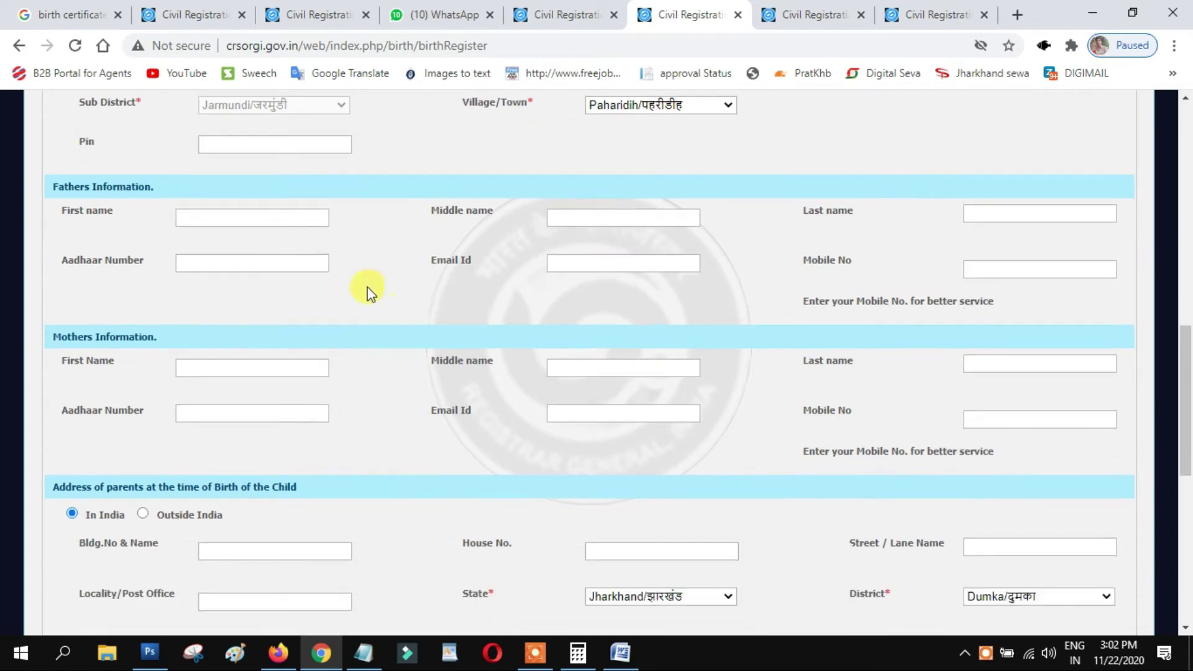
click(205, 220)
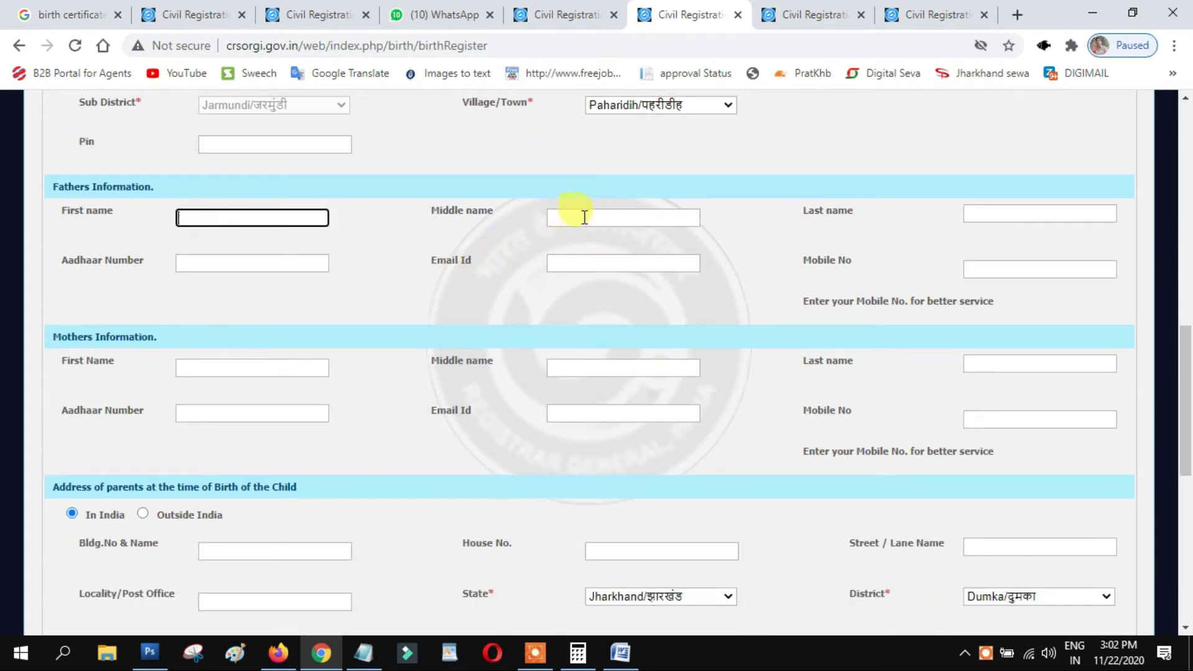
click(617, 217)
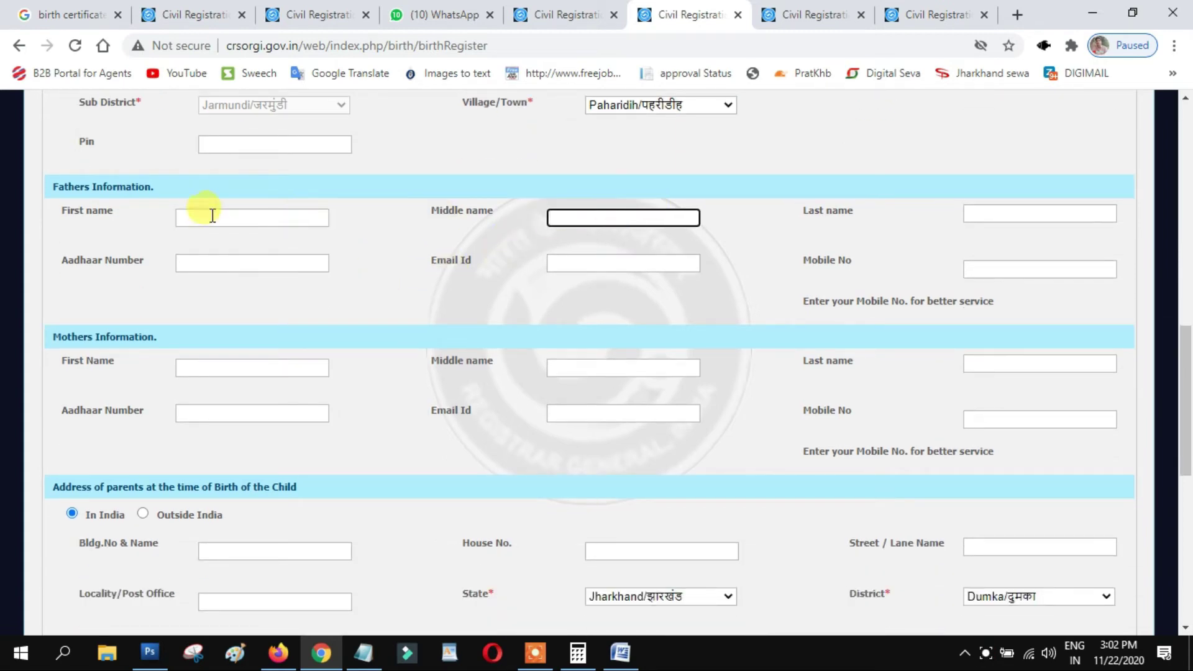
click(248, 214)
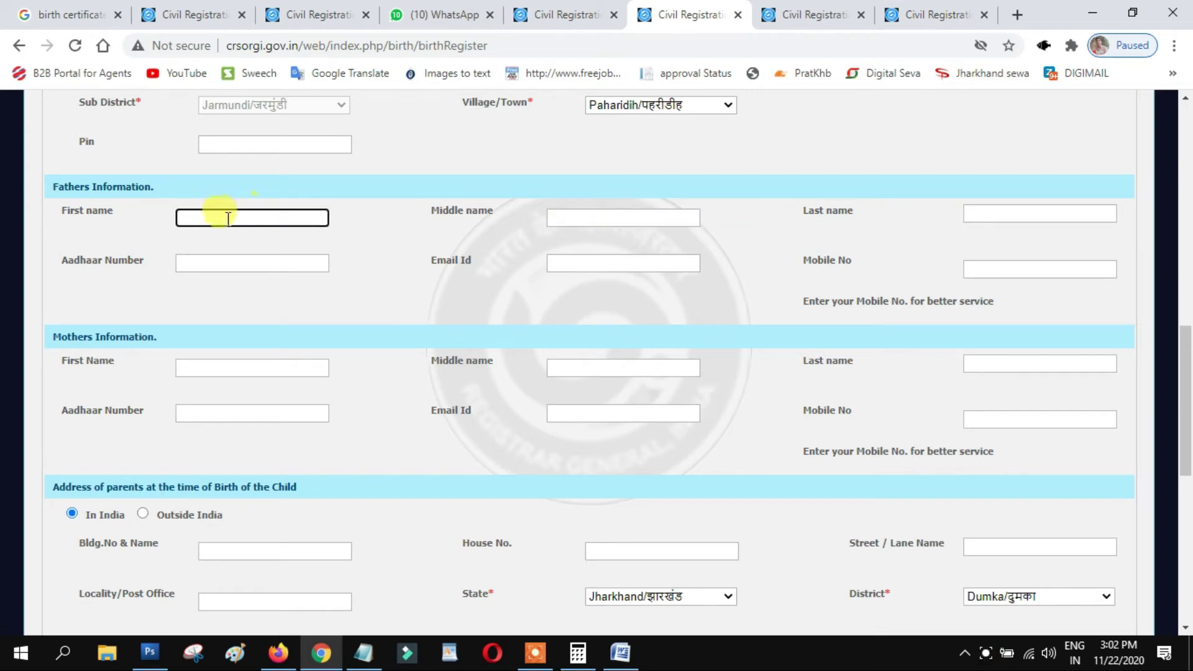
click(600, 222)
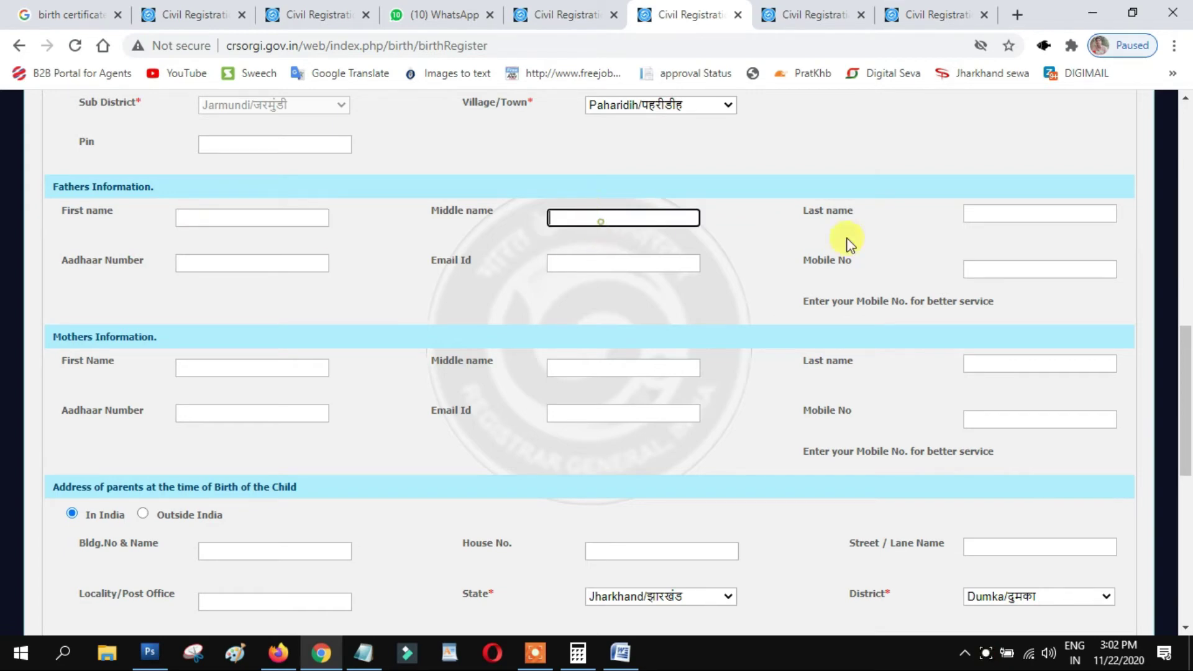
click(974, 218)
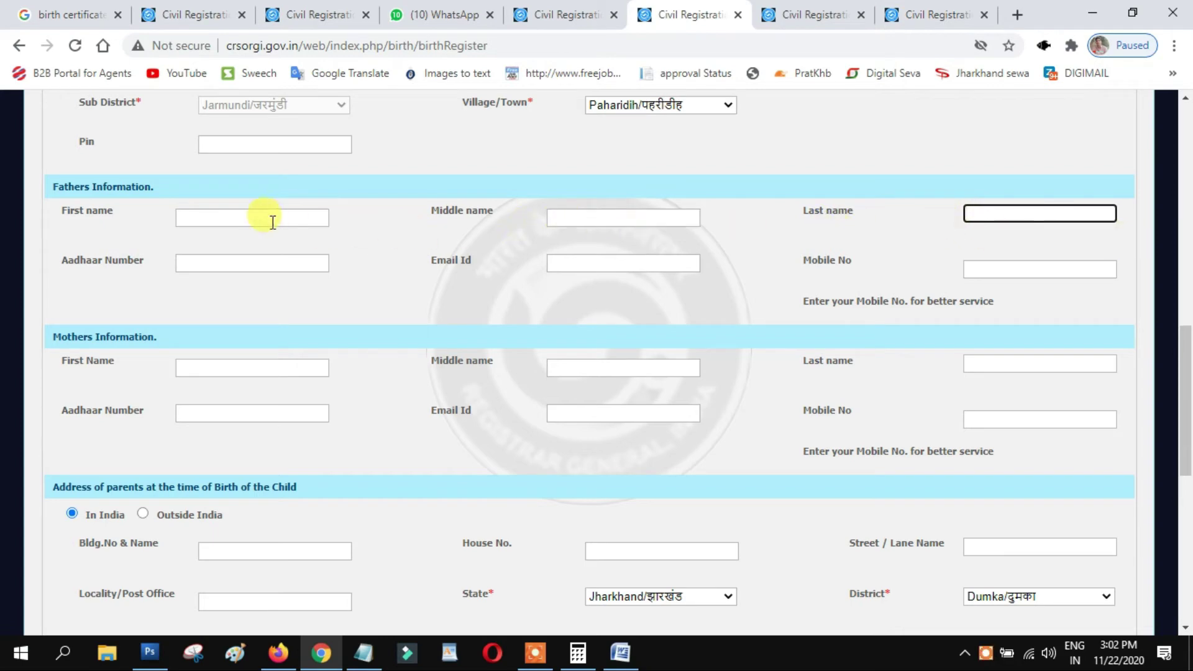
click(256, 214)
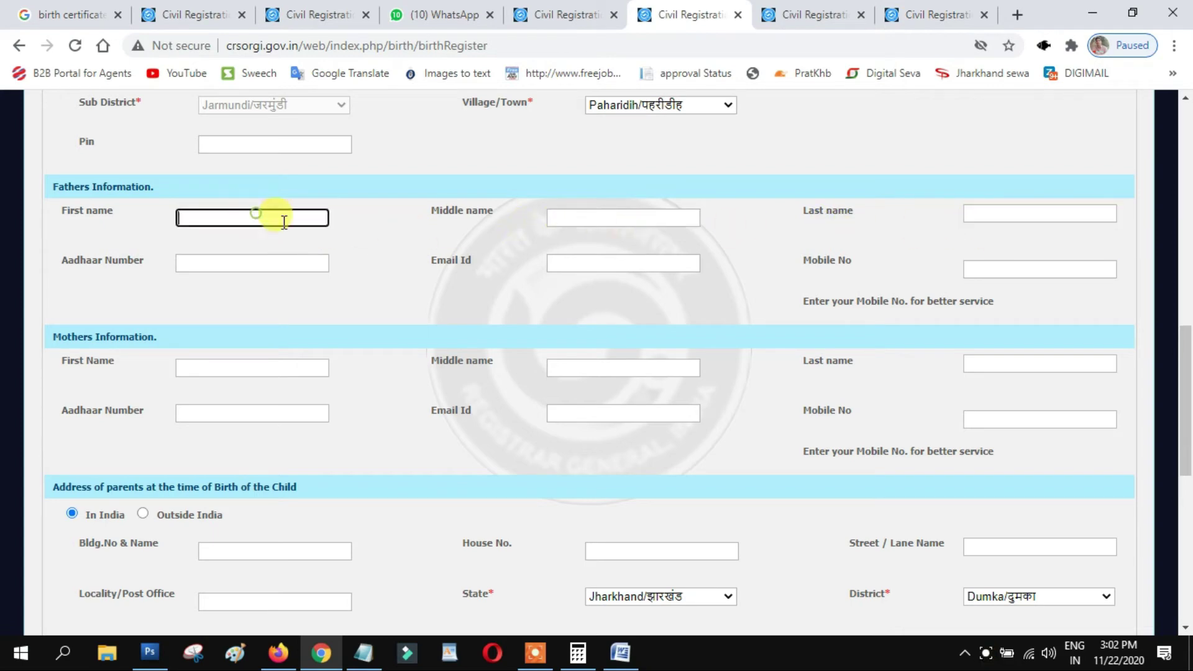
click(1050, 214)
click(244, 260)
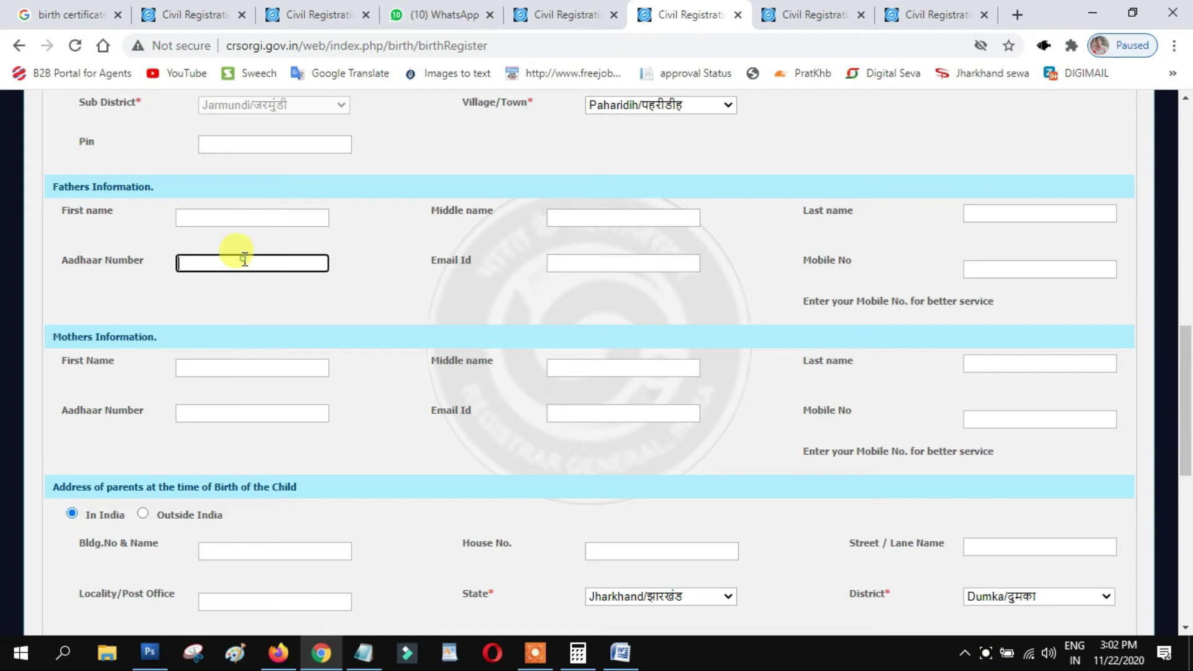
click(629, 262)
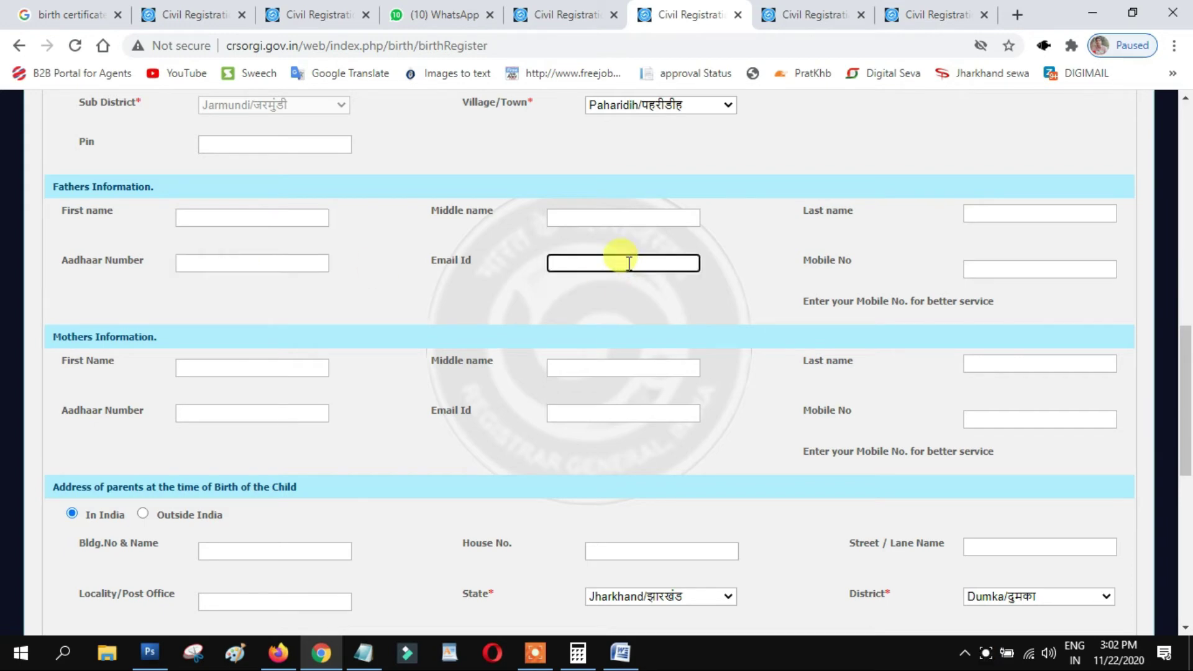
click(1028, 267)
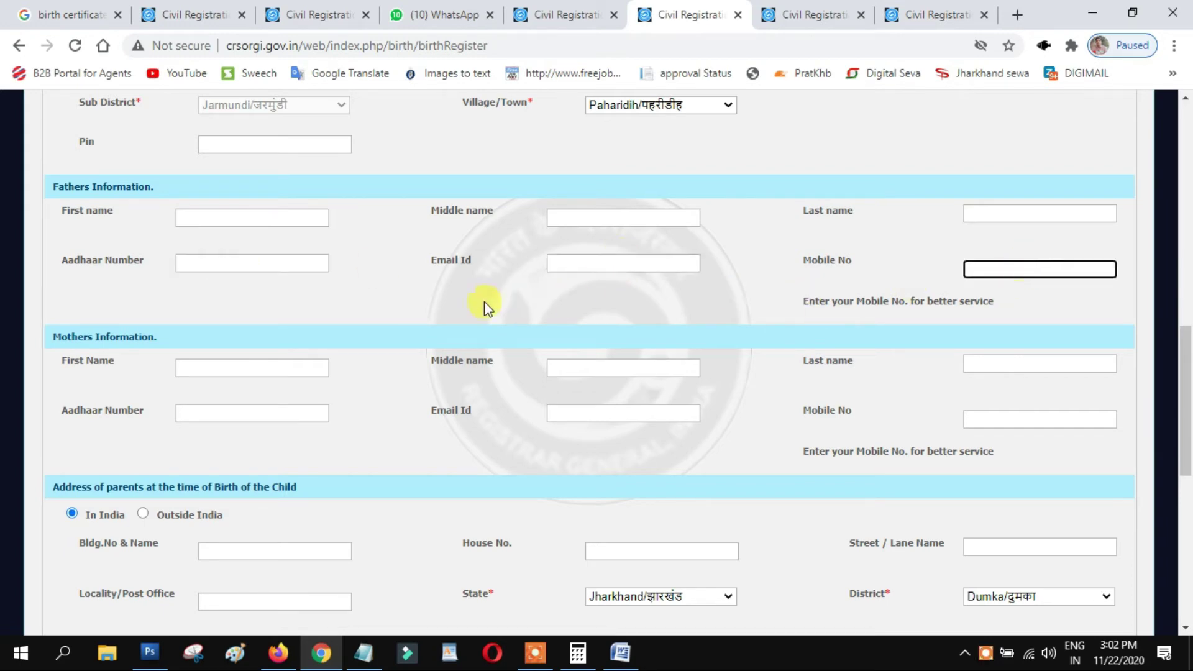
Go through the Mothers Information section, including the first name, last name and Aadhaar number fields, without filling it in.
scroll(139, 338, down, 1)
click(194, 281)
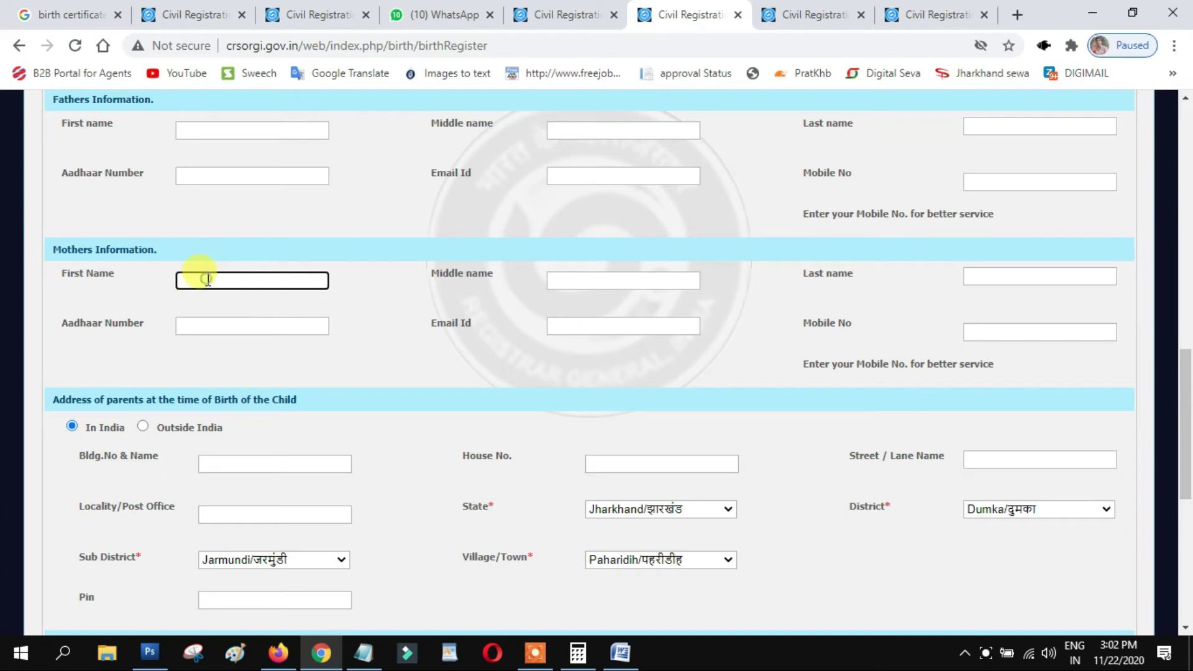
click(1051, 276)
scroll(348, 295, down, 3)
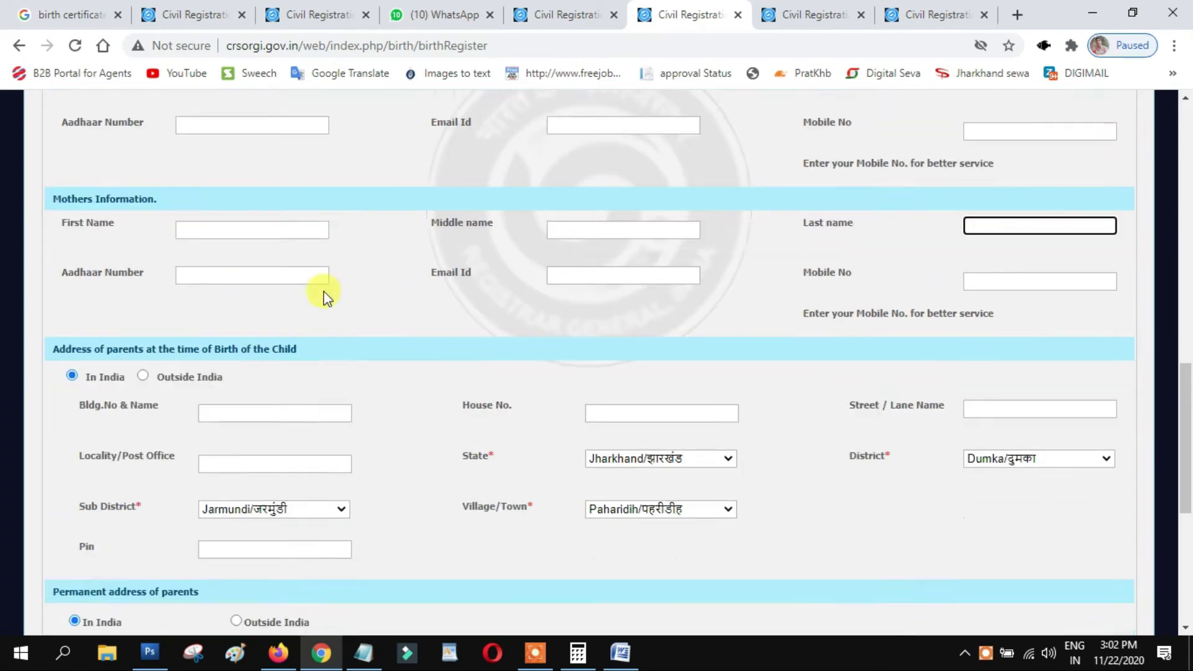
click(246, 151)
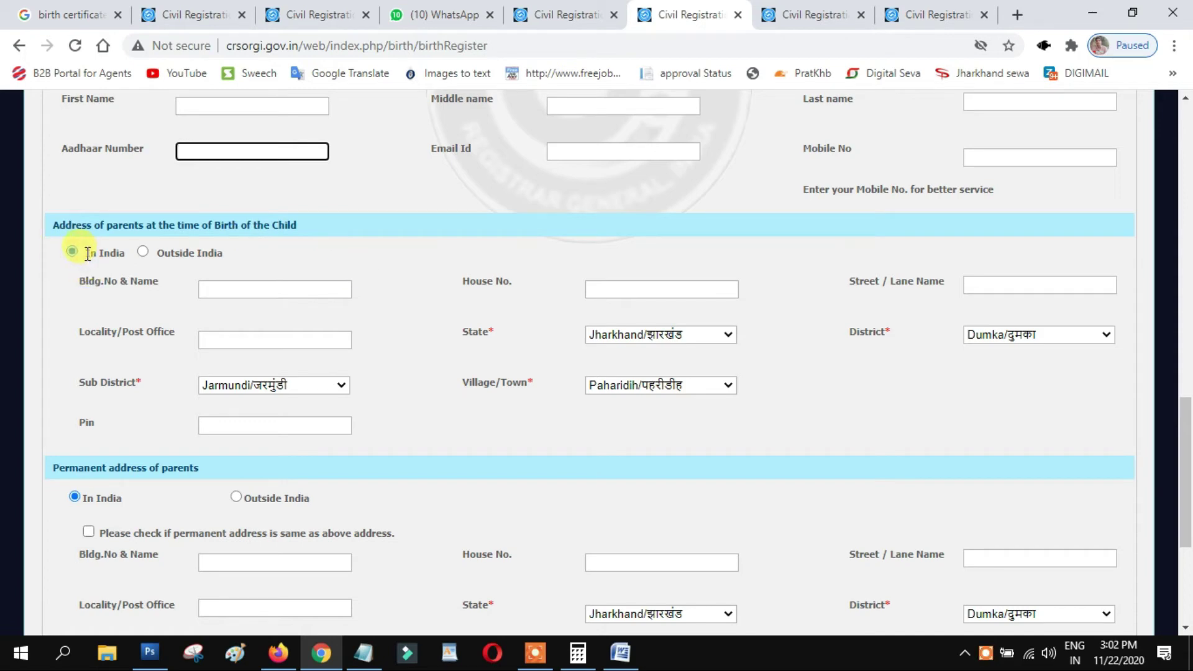
Review the parents' address at the time of birth, covering building, house, street, post office and pin, without entering anything.
click(245, 291)
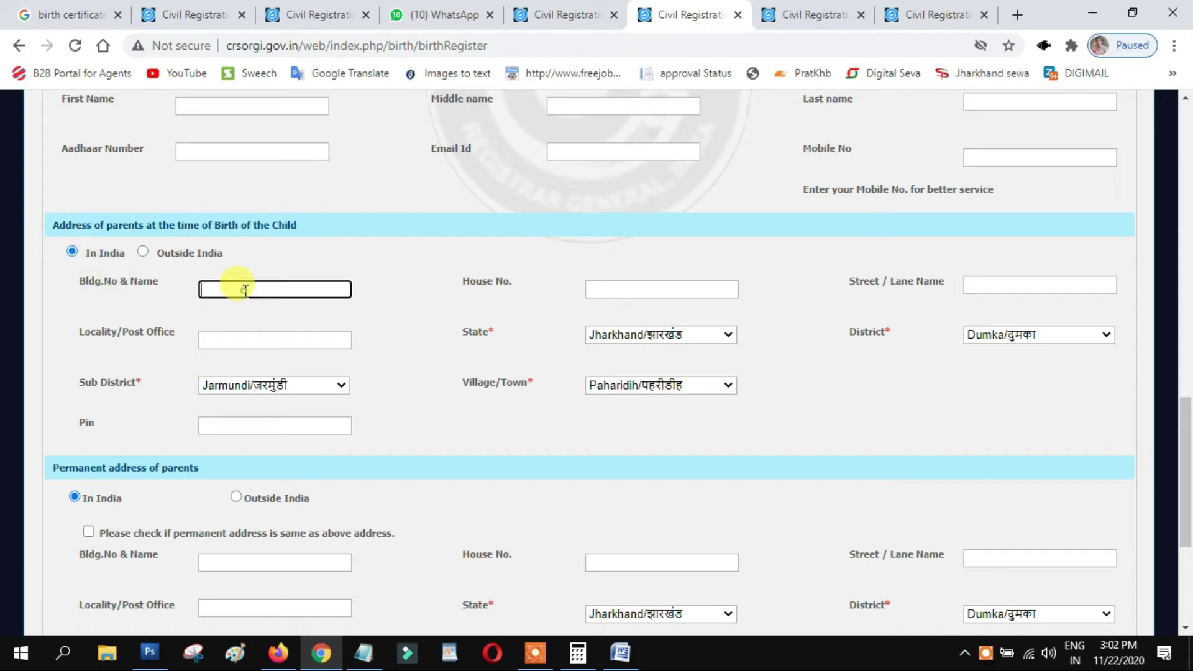
click(678, 289)
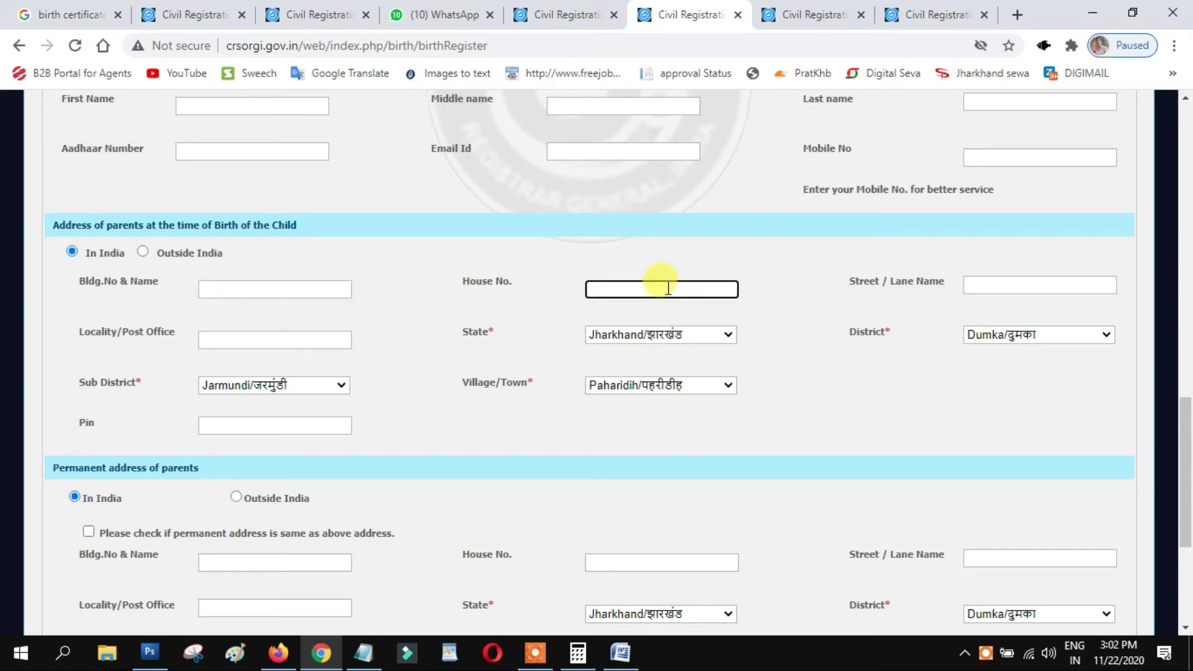
click(1008, 283)
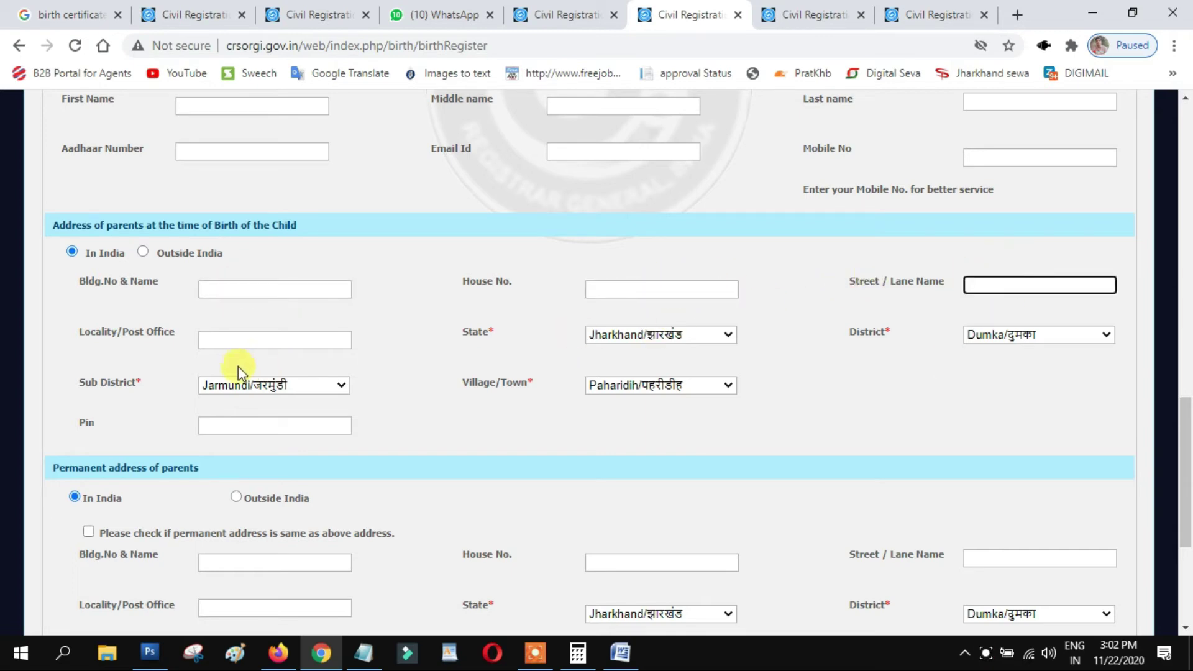
click(254, 338)
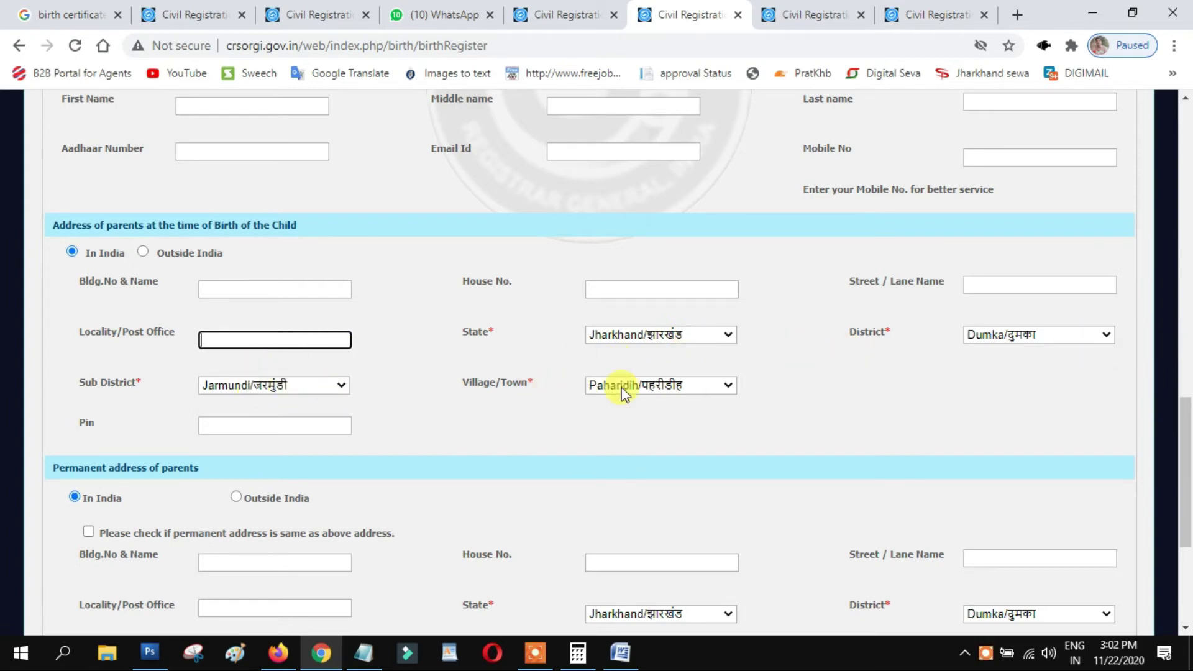
click(321, 425)
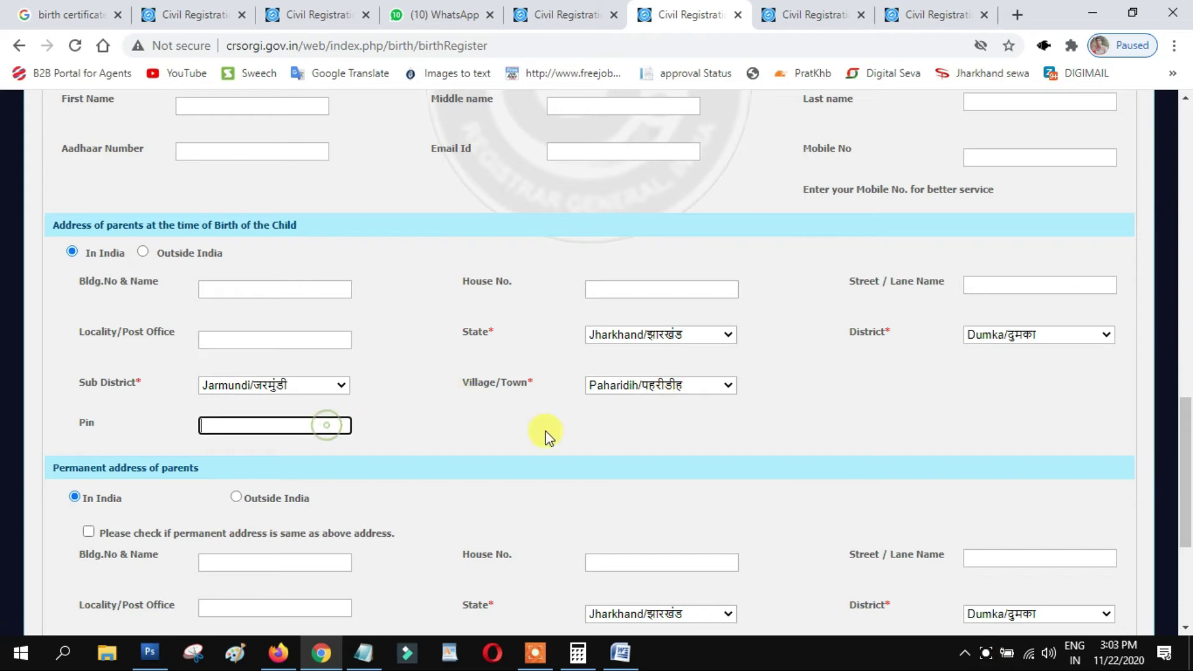
Mark the parents' permanent address as same as the above address, and clear that option again.
scroll(311, 435, down, 2)
scroll(325, 404, down, 1)
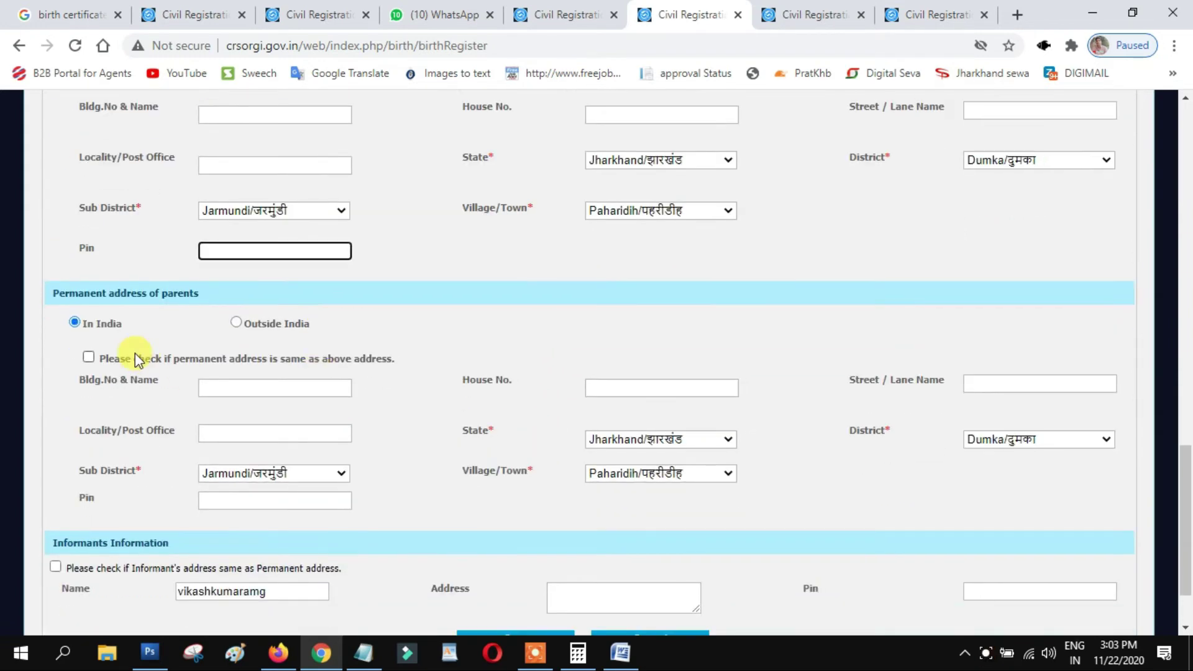
click(89, 358)
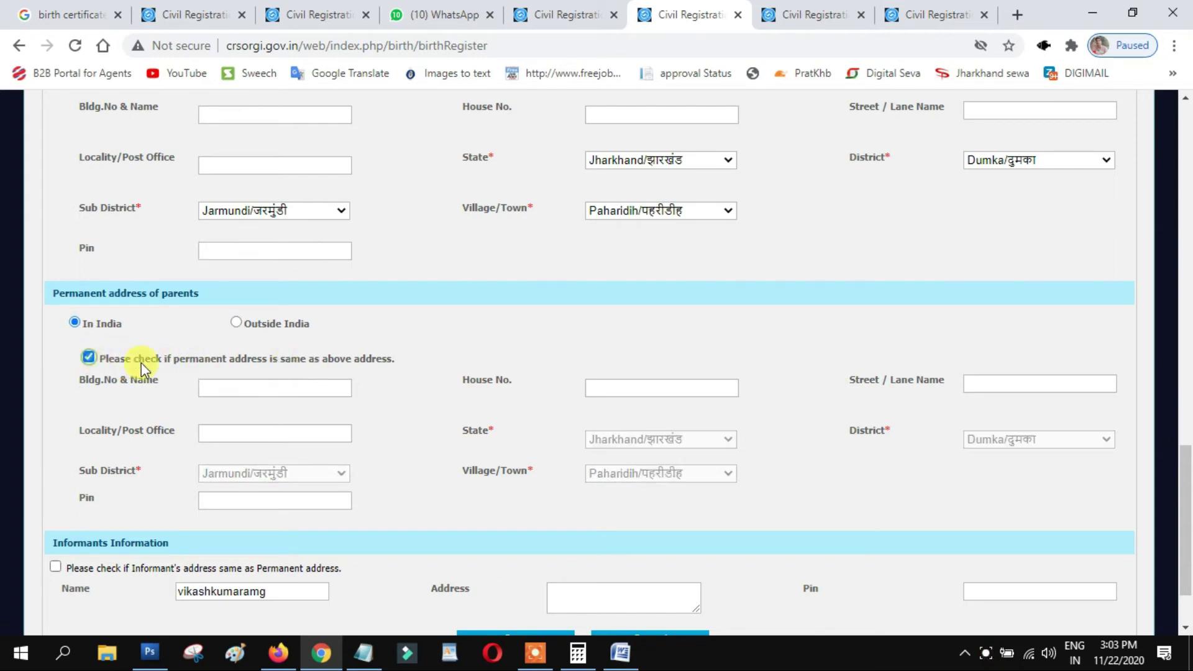
click(87, 359)
Review the address and pin fields in the Informants Information section without filling them in.
scroll(379, 410, down, 3)
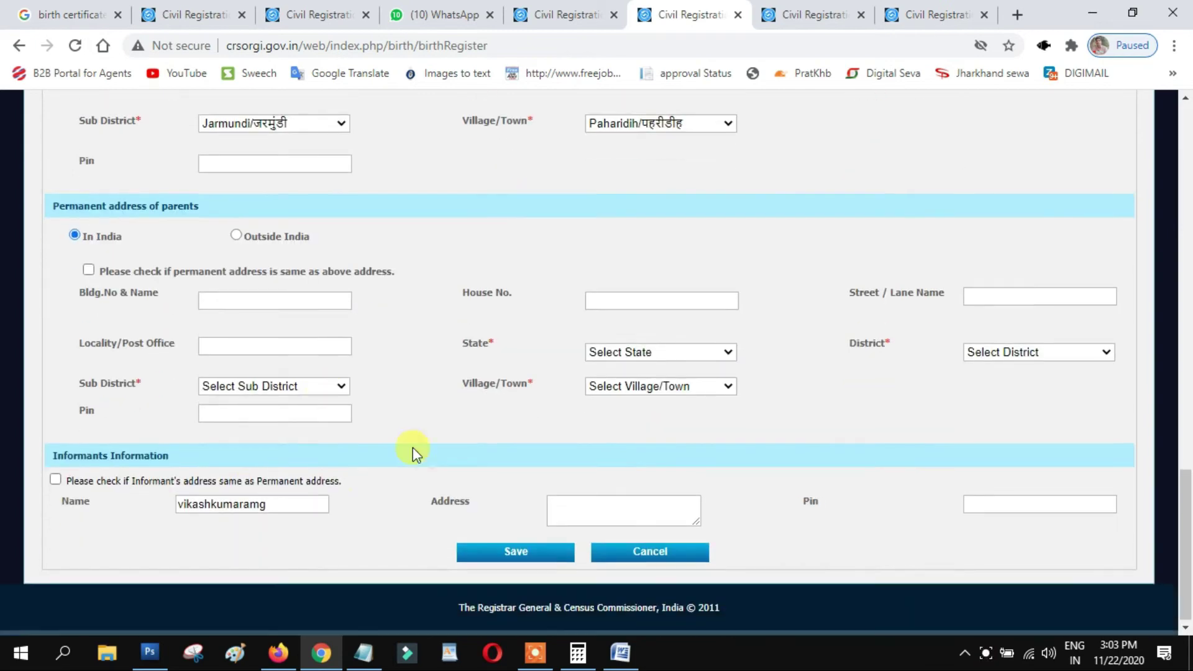
click(619, 503)
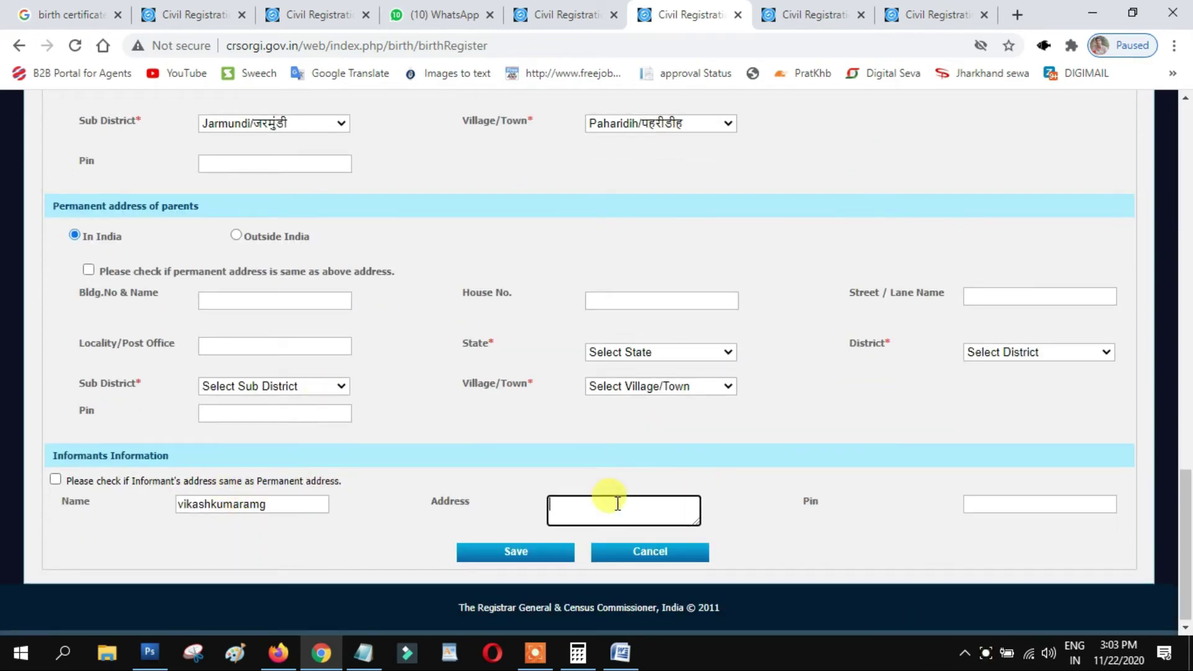
click(1043, 505)
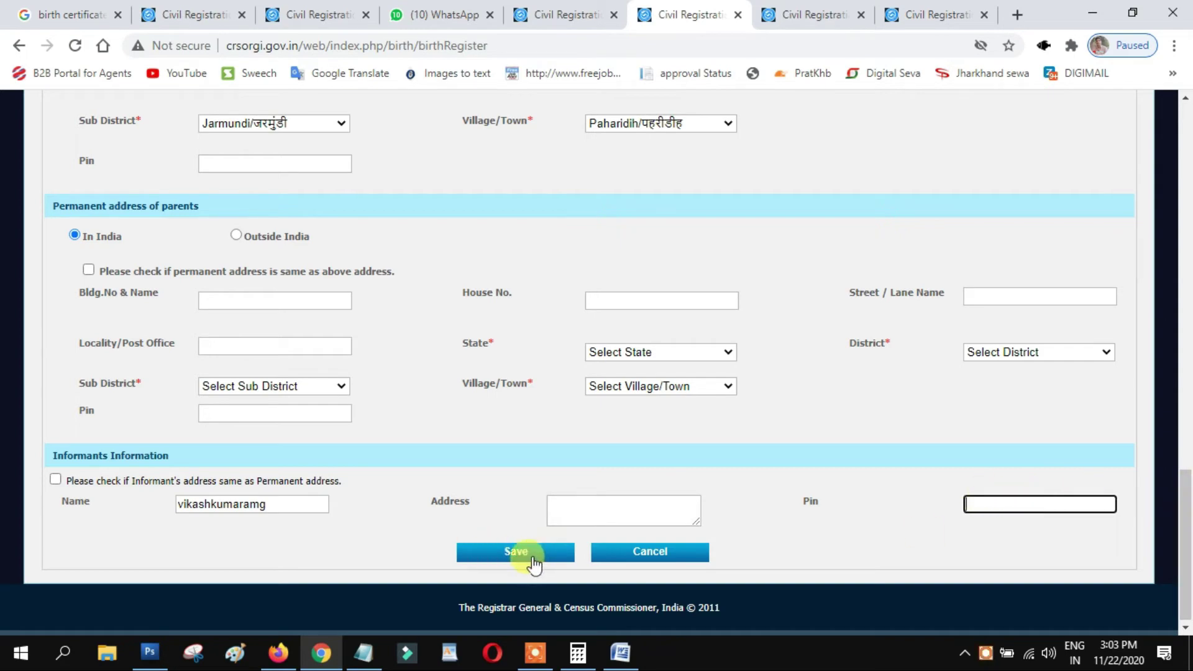
View the sample Form No. 1 Birth Report PDF from its legal information to the signature area, and return to the registration form.
click(805, 14)
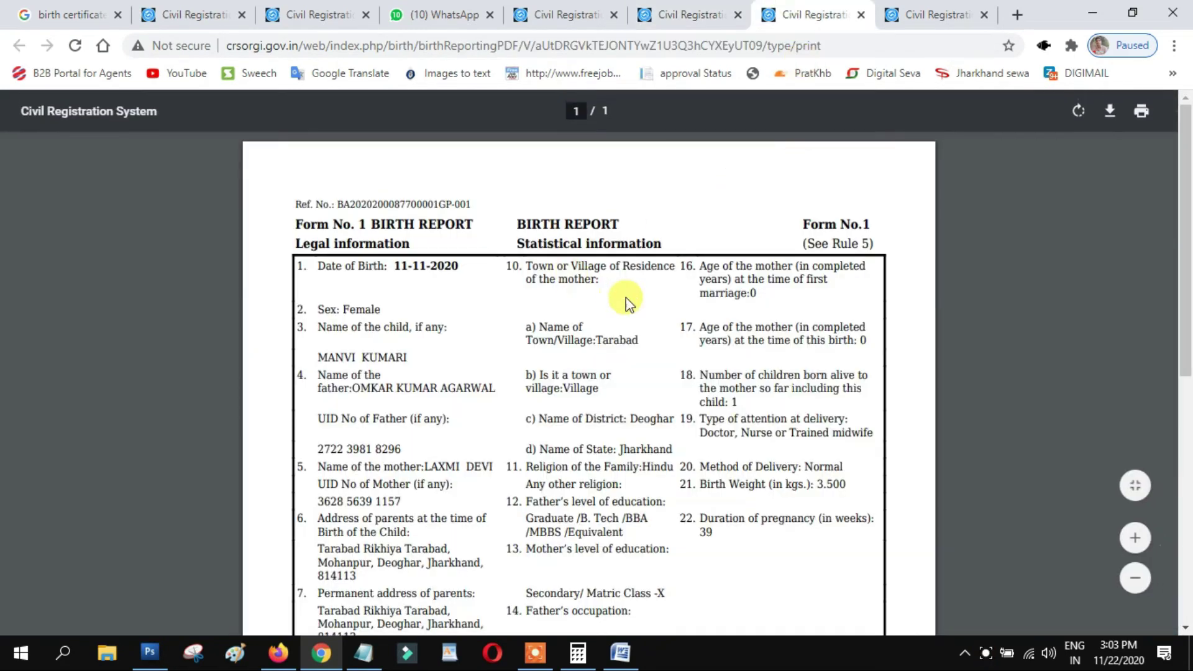
click(77, 47)
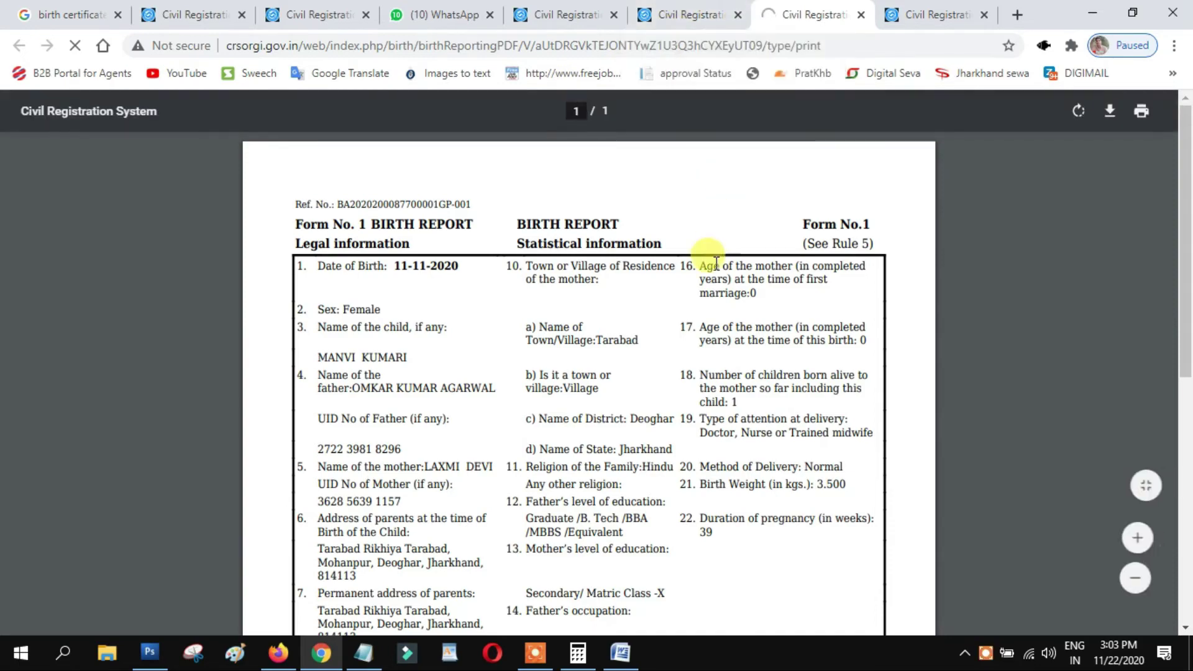
scroll(704, 279, down, 8)
scroll(704, 279, up, 4)
click(950, 14)
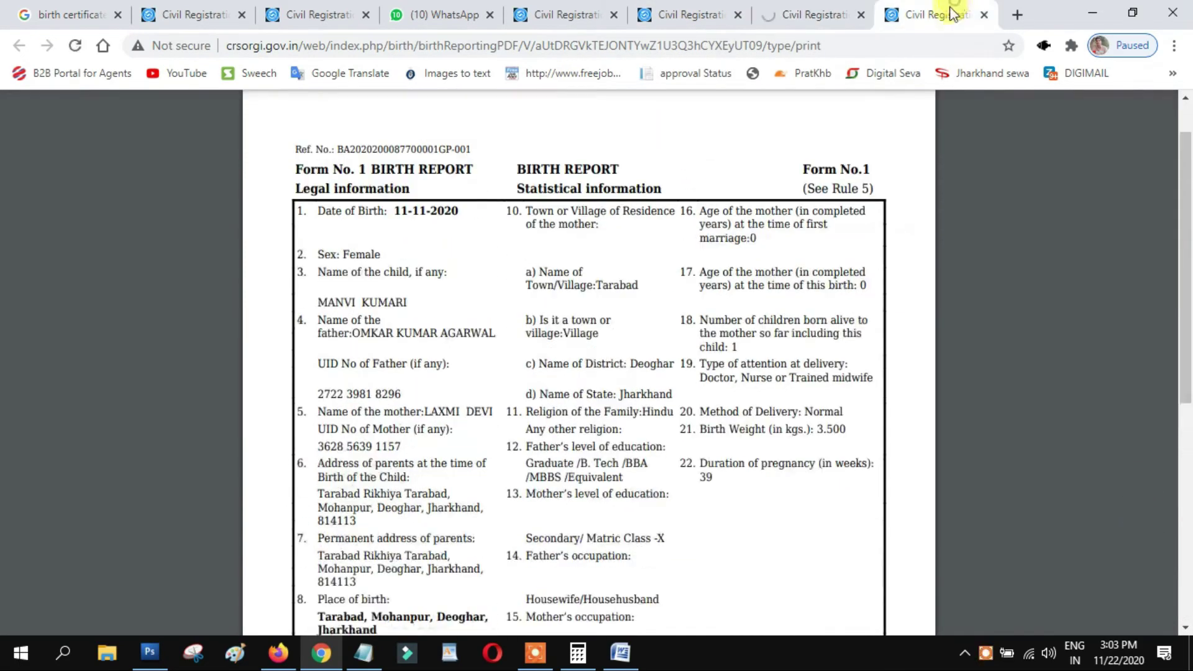
scroll(680, 258, down, 5)
click(794, 14)
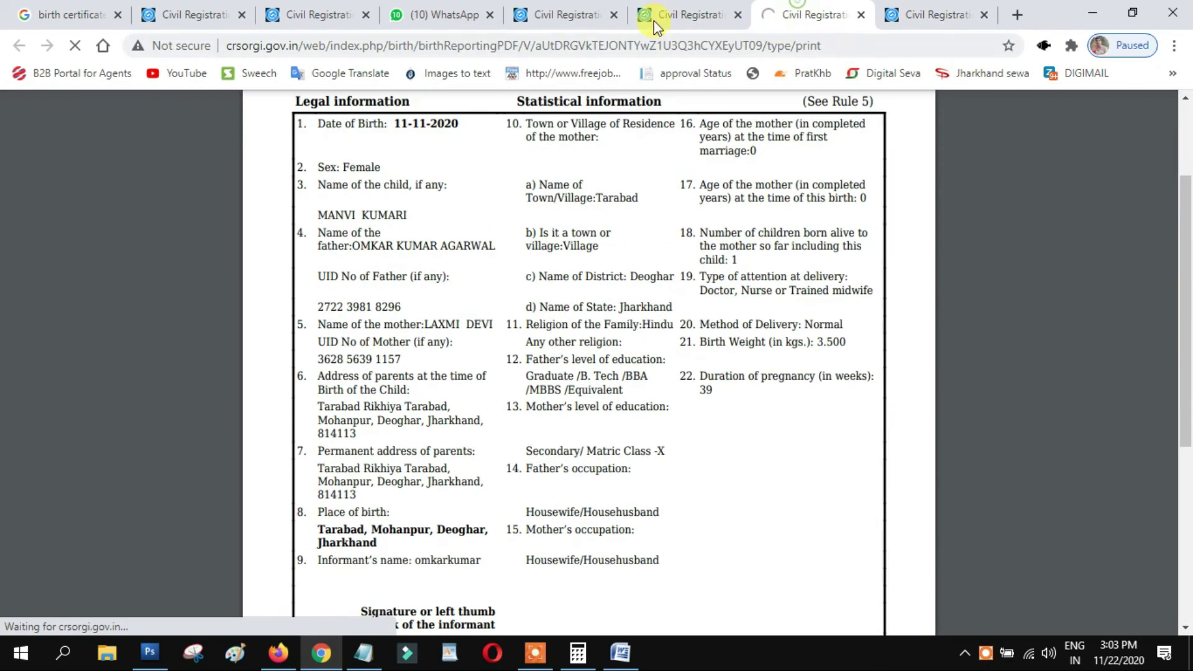
click(656, 24)
scroll(920, 205, up, 15)
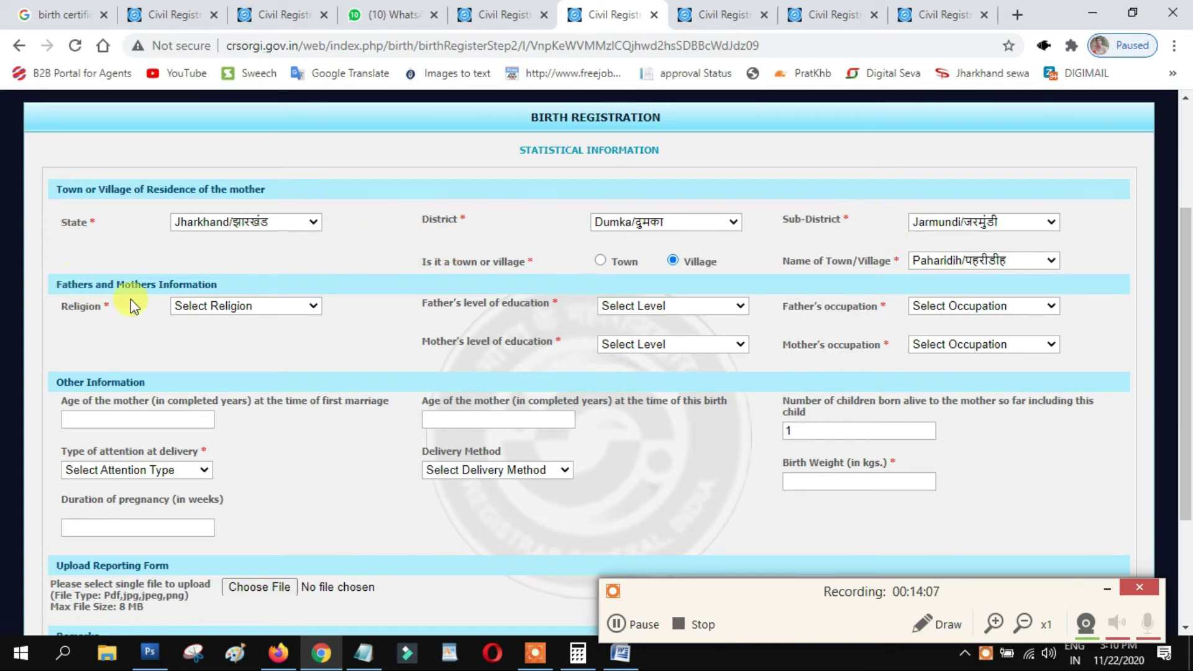
Examine the Religion options and the Town or Village of Residence of the mother section on the Statistical Information page.
click(239, 307)
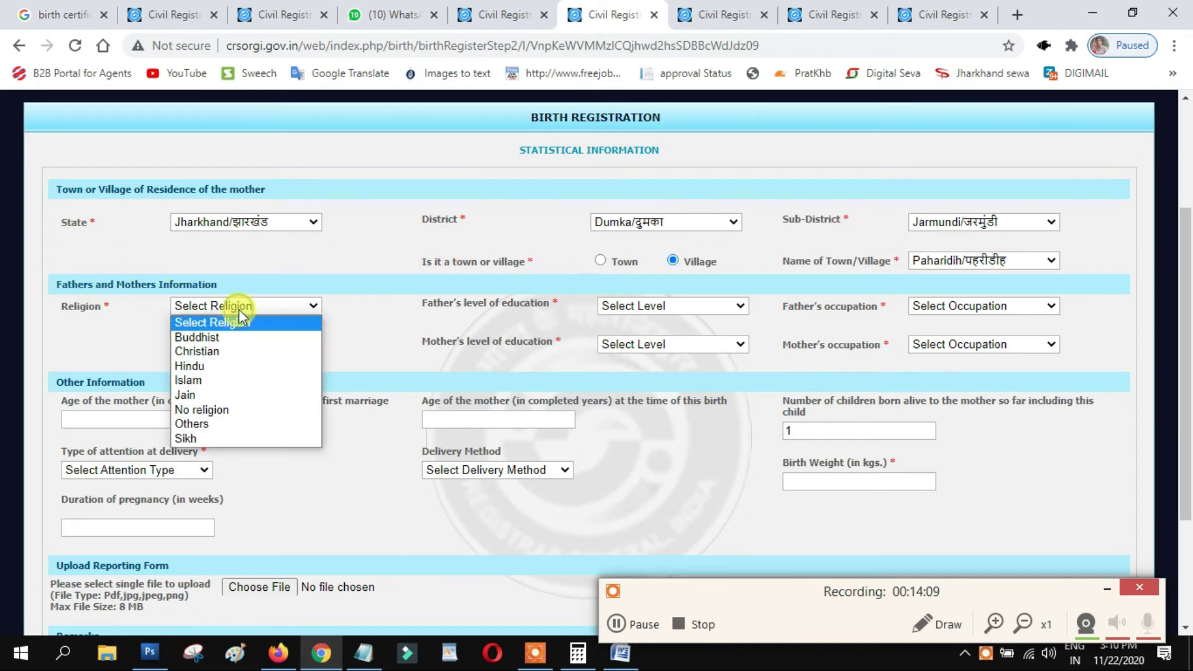
click(94, 332)
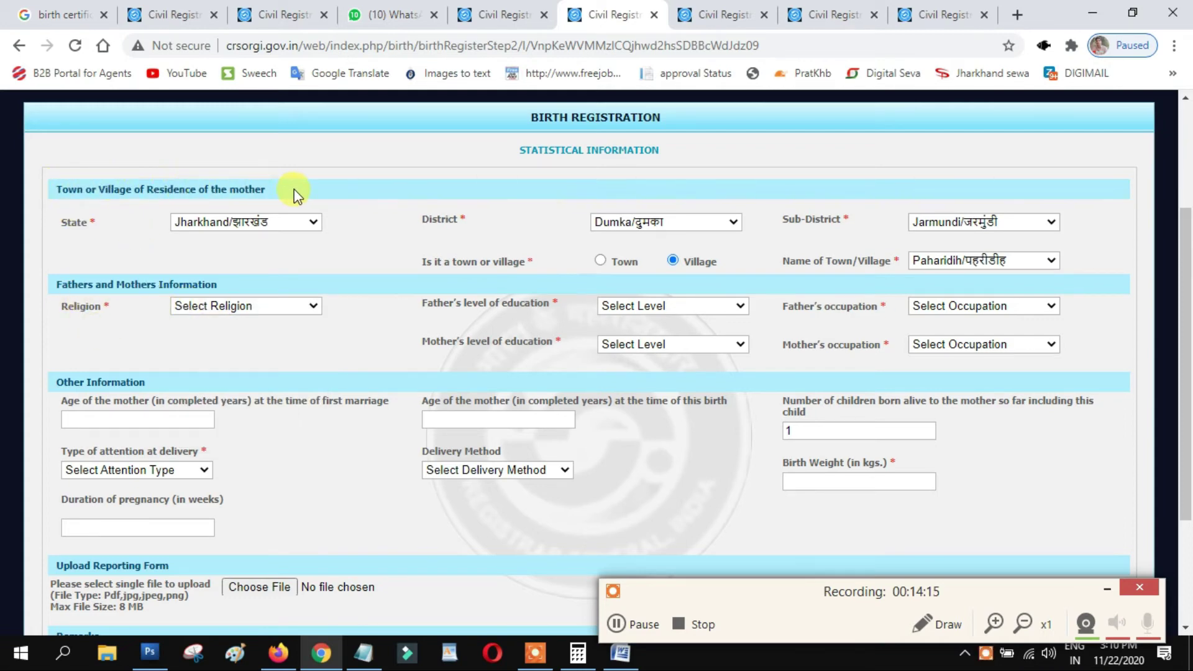
drag(99, 189, 234, 189)
click(346, 191)
Review the available choices for the parents' religion and the father's level of education without selecting any.
scroll(257, 314, down, 1)
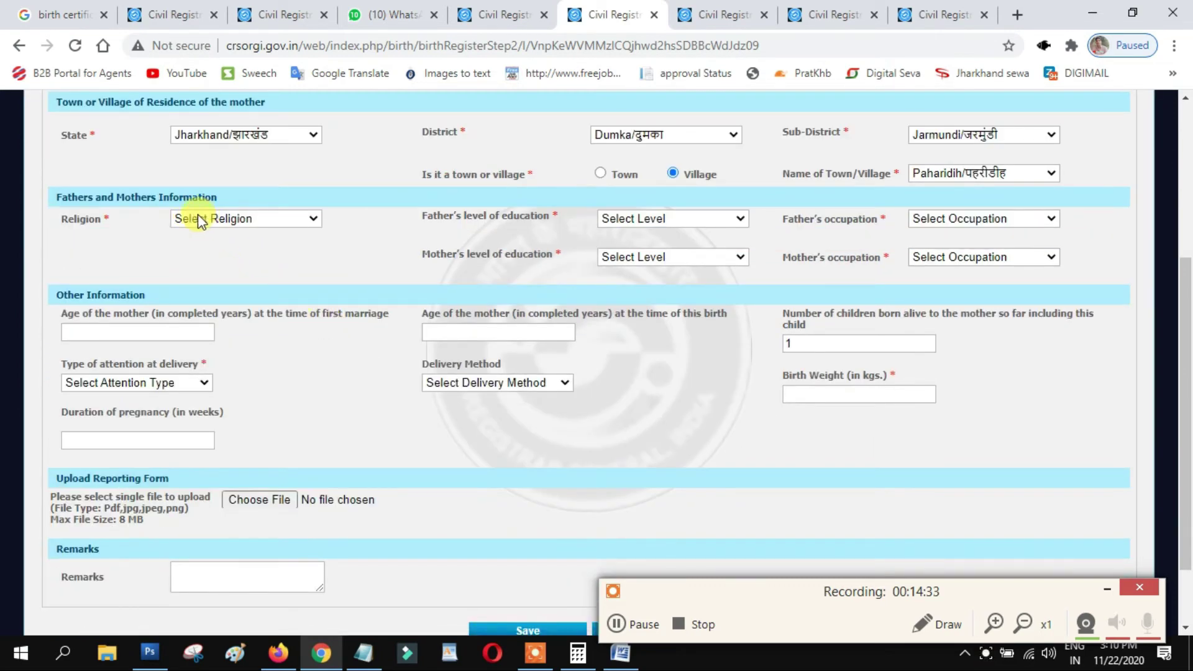
click(221, 223)
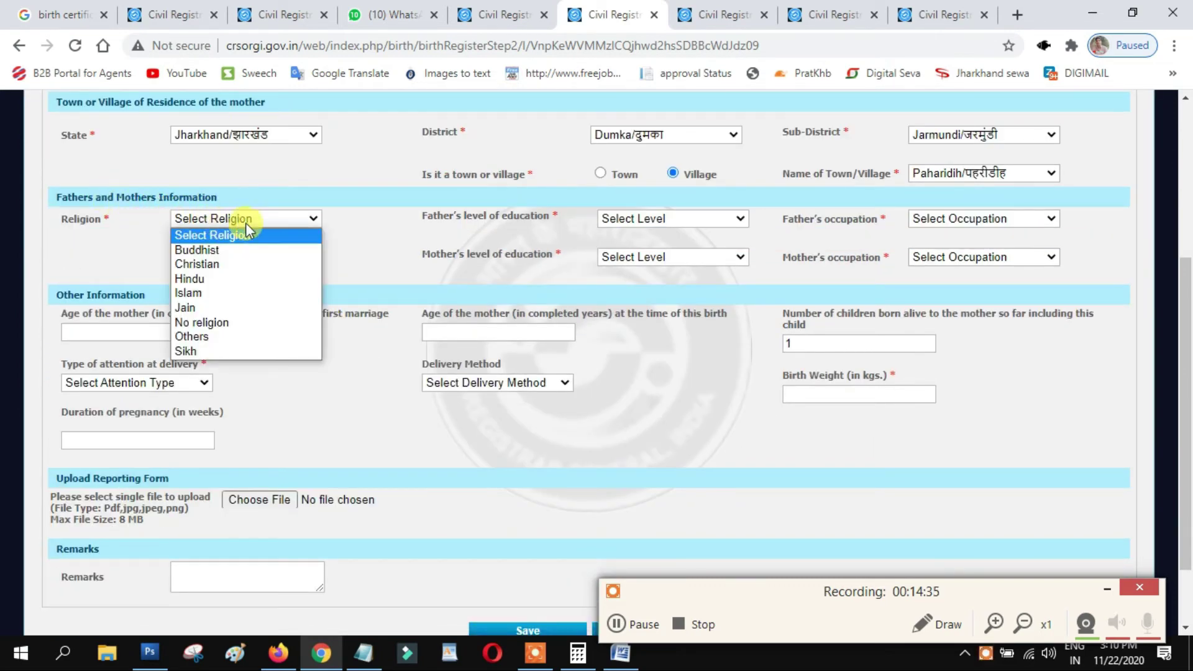
click(366, 238)
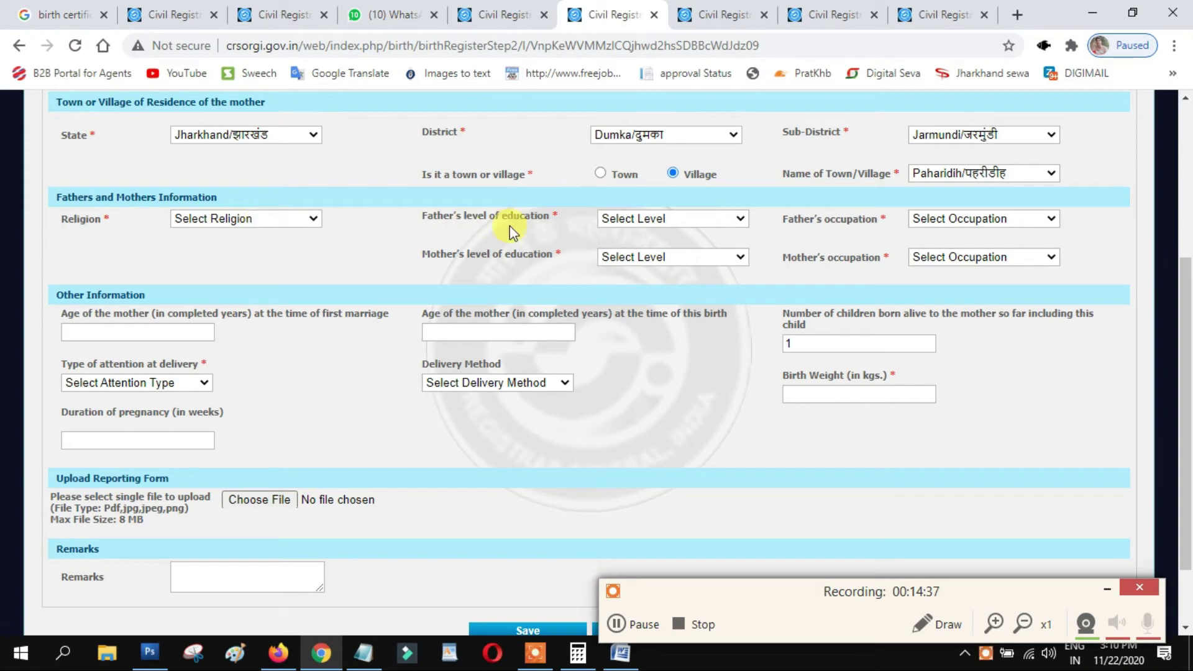
click(663, 220)
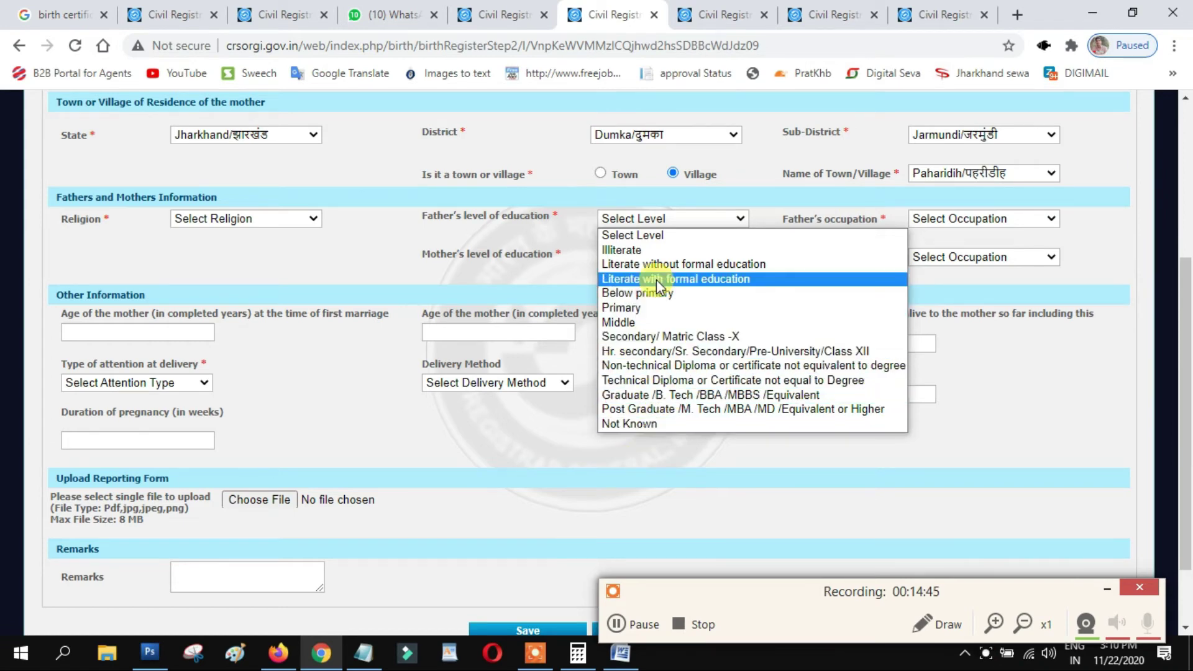
click(551, 223)
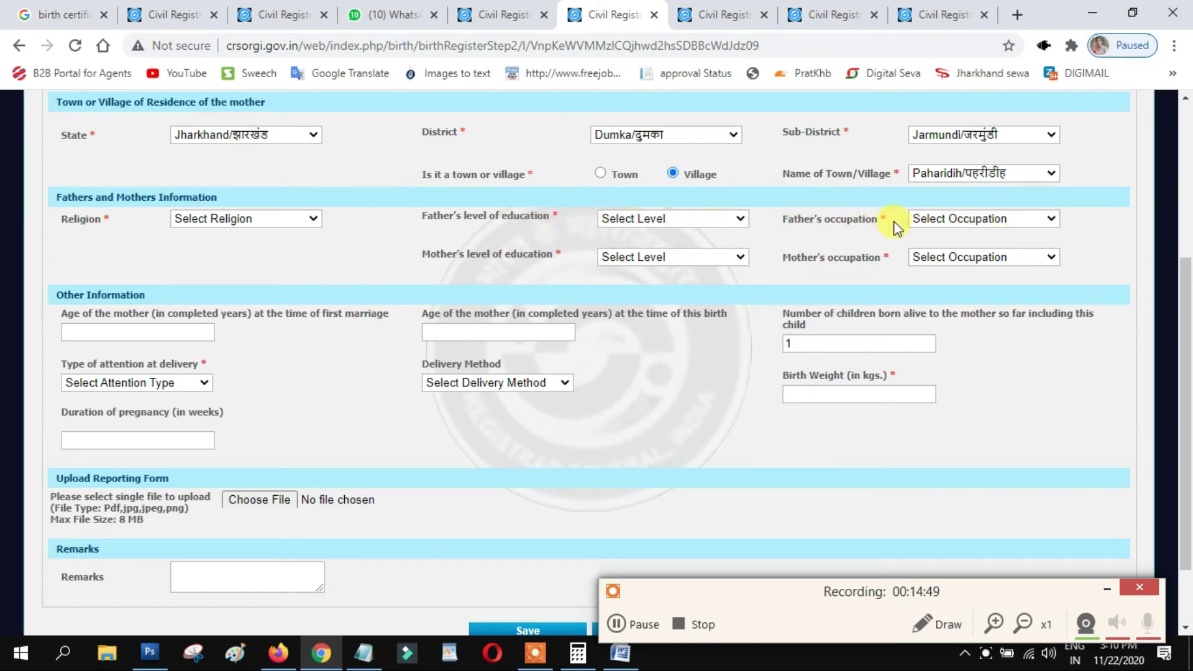
Review the available choices for the father's occupation and the mother's level of education and occupation without selecting any.
click(944, 220)
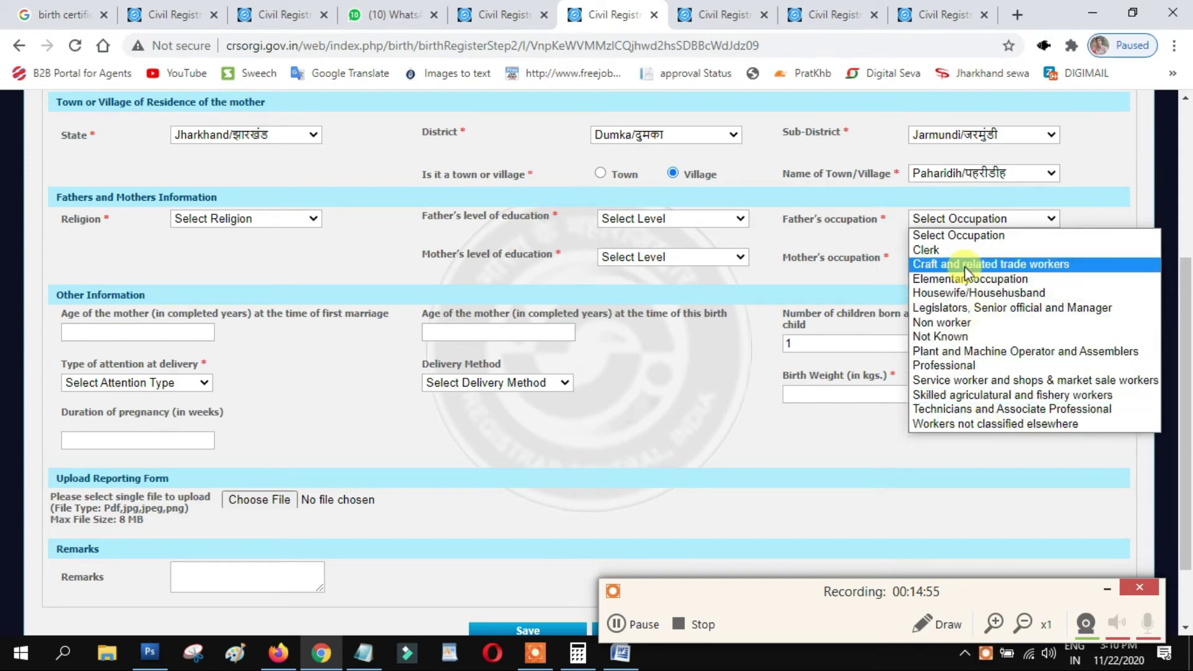
click(497, 259)
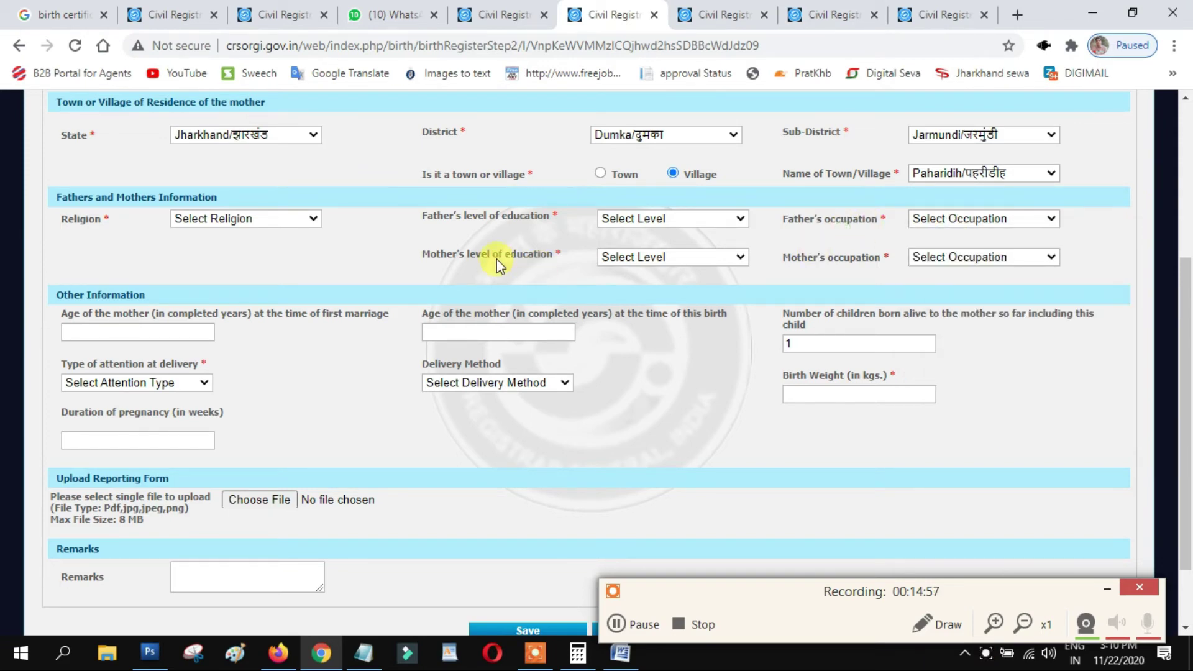
click(640, 256)
click(800, 238)
click(948, 257)
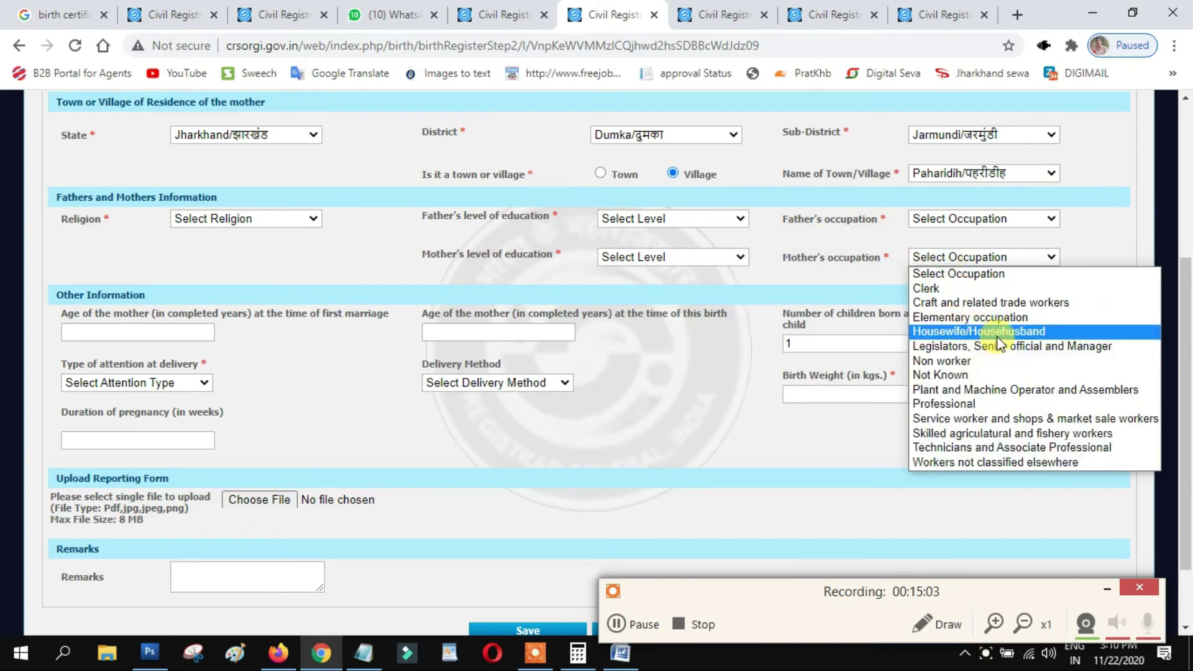
click(847, 278)
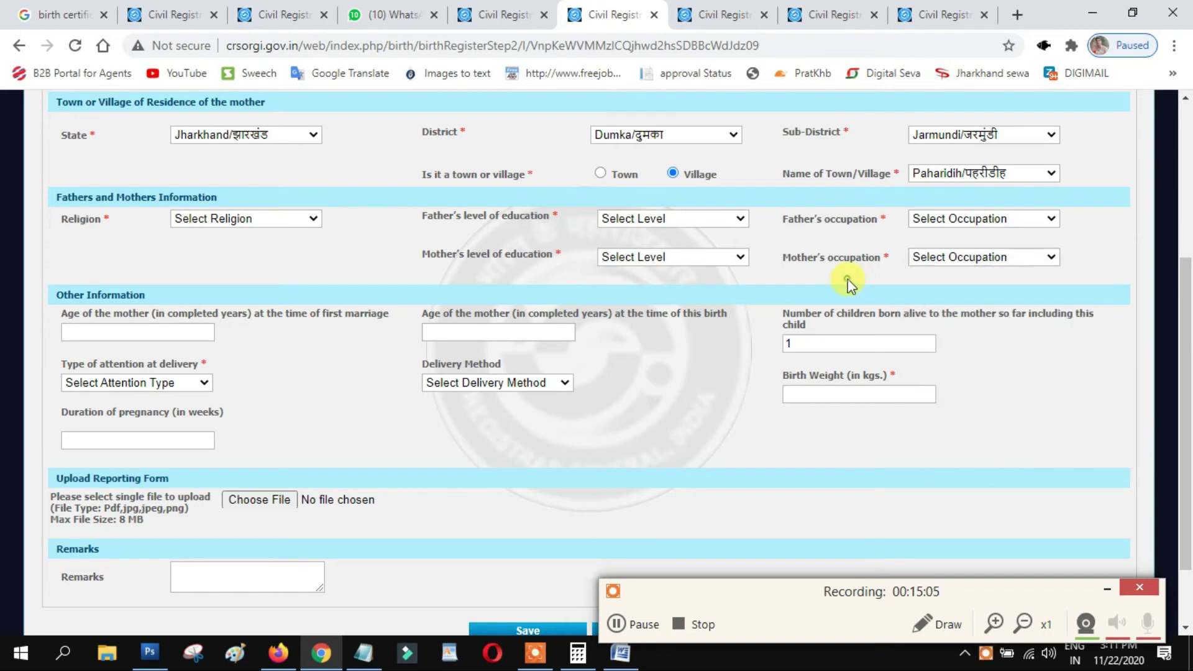
Review the mother's age and number of children fields under Other Information, and decline the confirmation about the number of children.
click(127, 330)
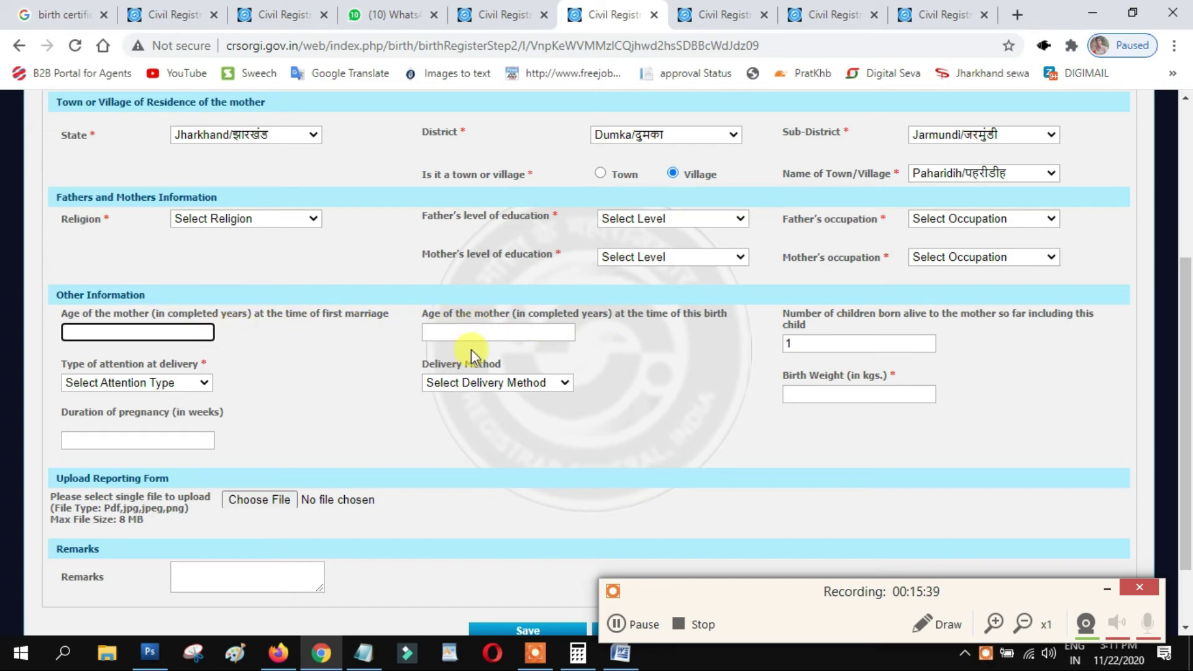
click(831, 349)
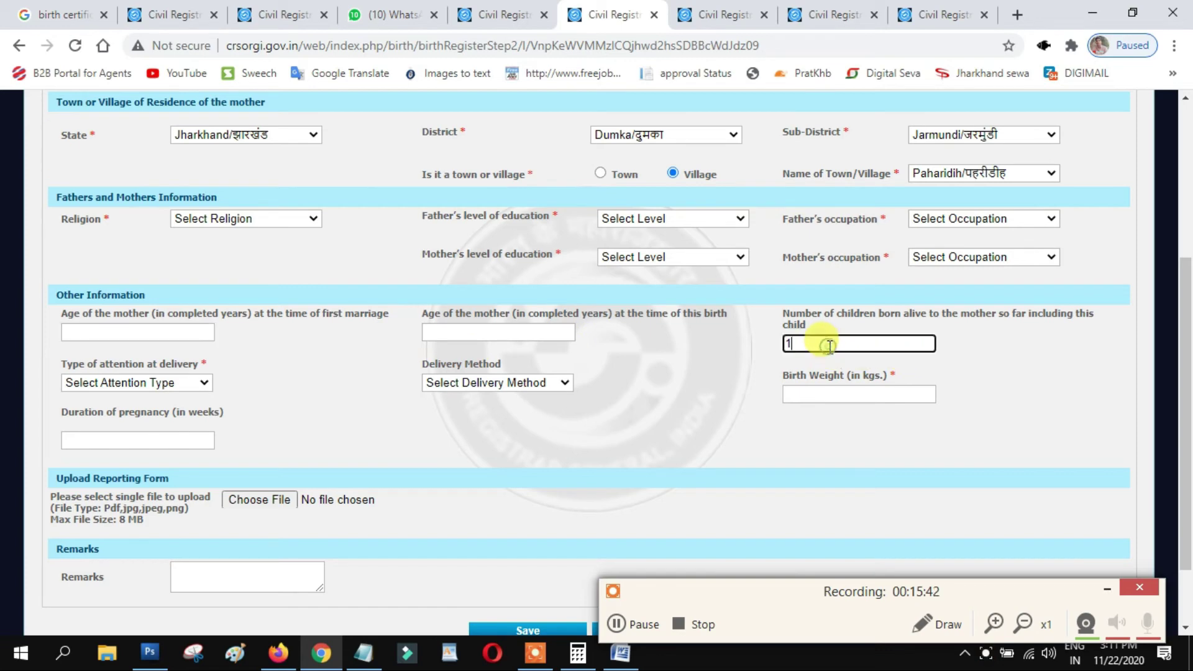
click(194, 391)
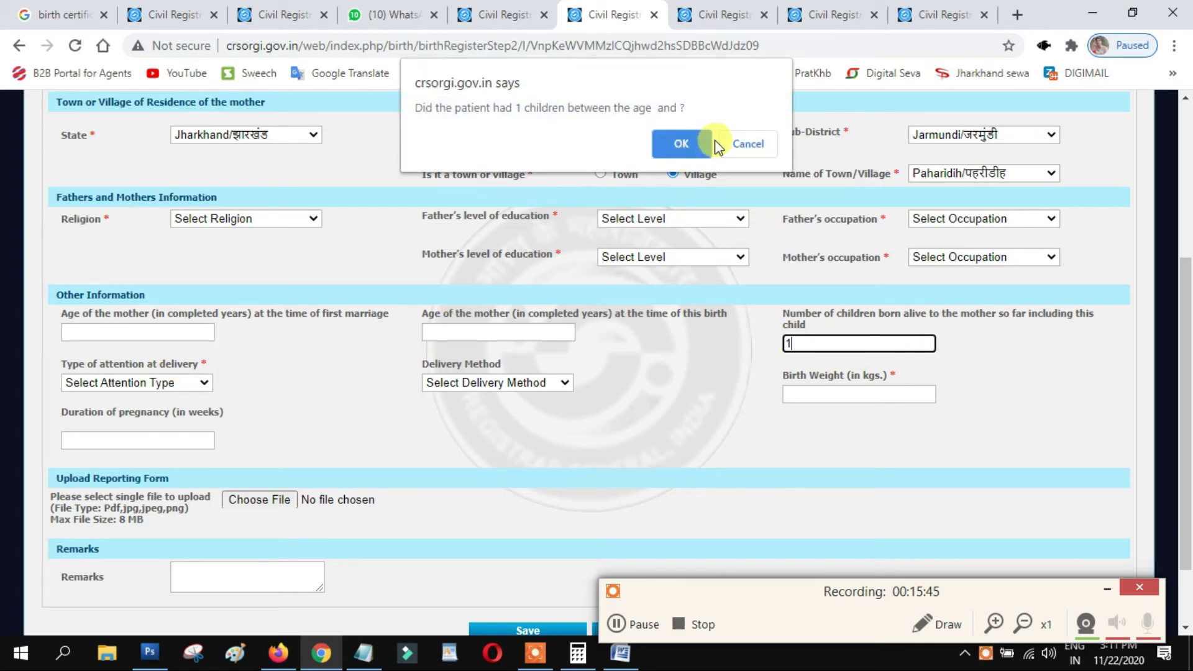
click(742, 147)
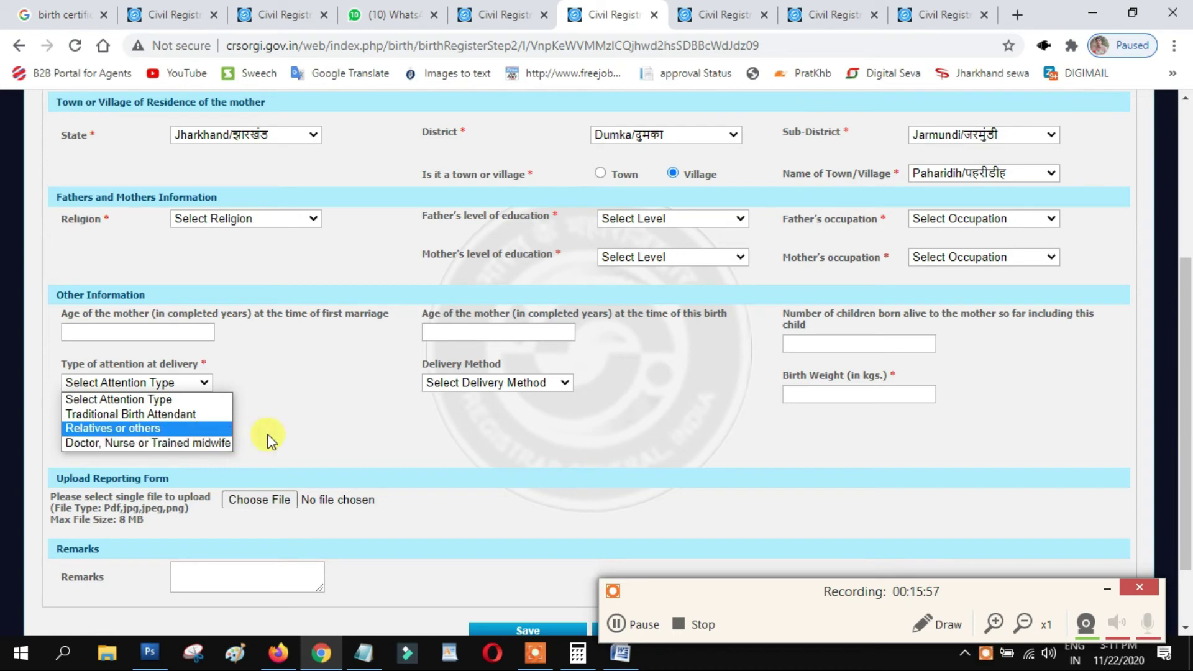
Review the delivery attention, delivery method, birth weight, pregnancy duration and Upload Reporting Form fields without filling them in.
click(283, 389)
click(533, 384)
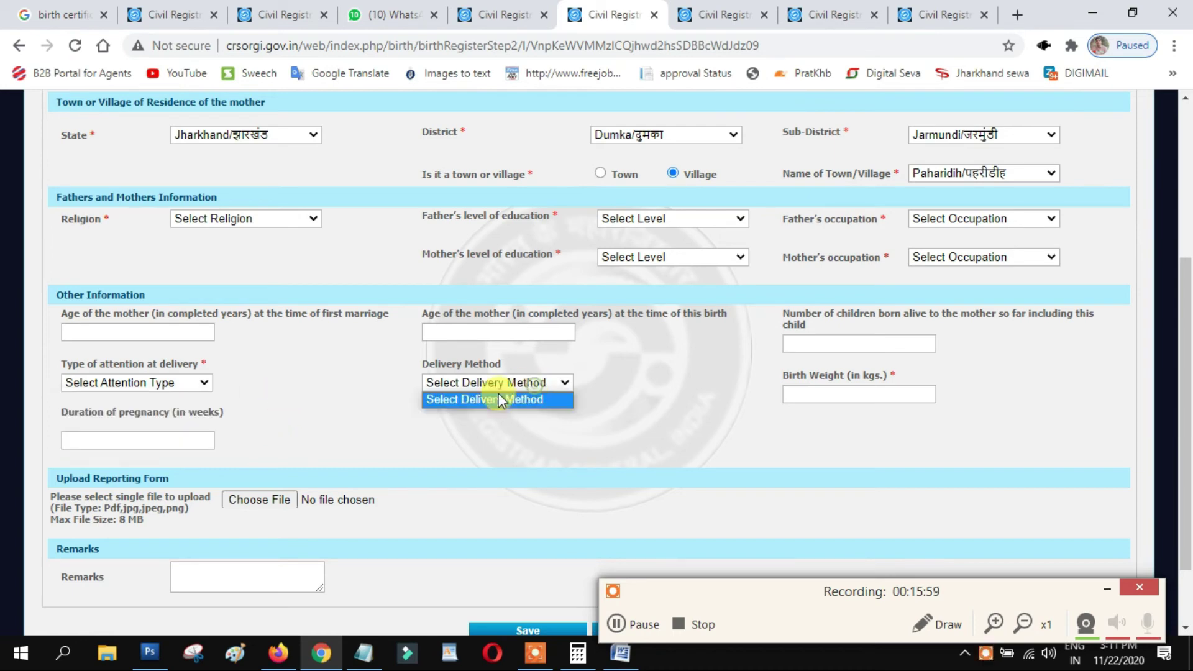
click(645, 428)
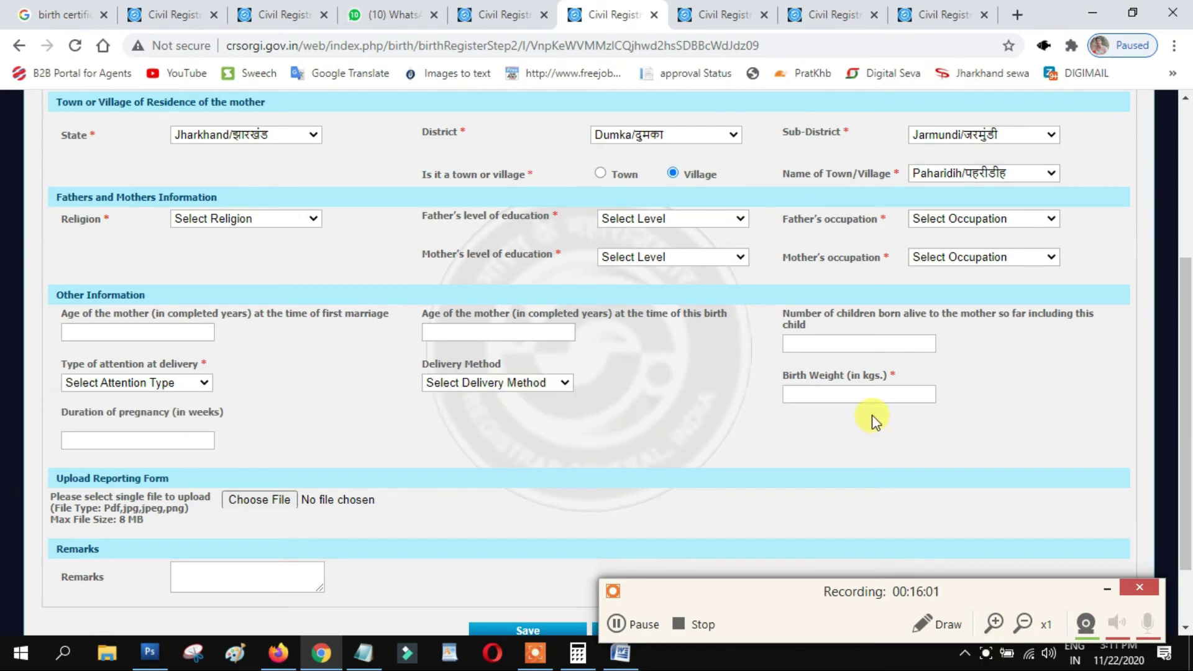
click(862, 393)
scroll(860, 398, down, 2)
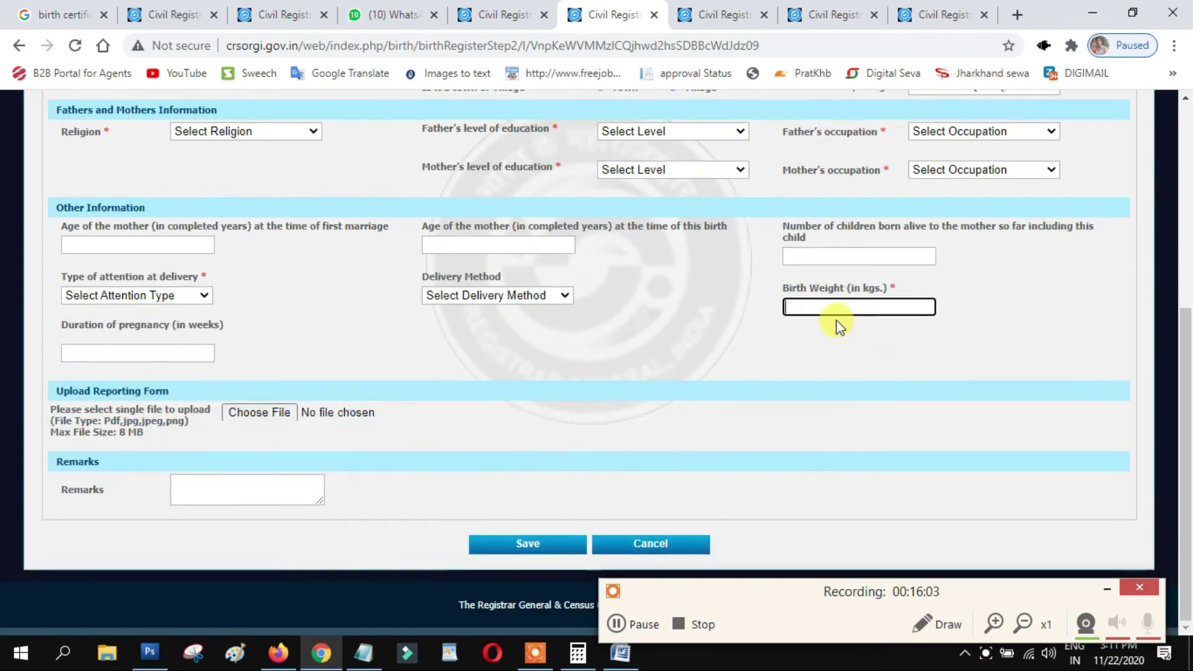
click(127, 350)
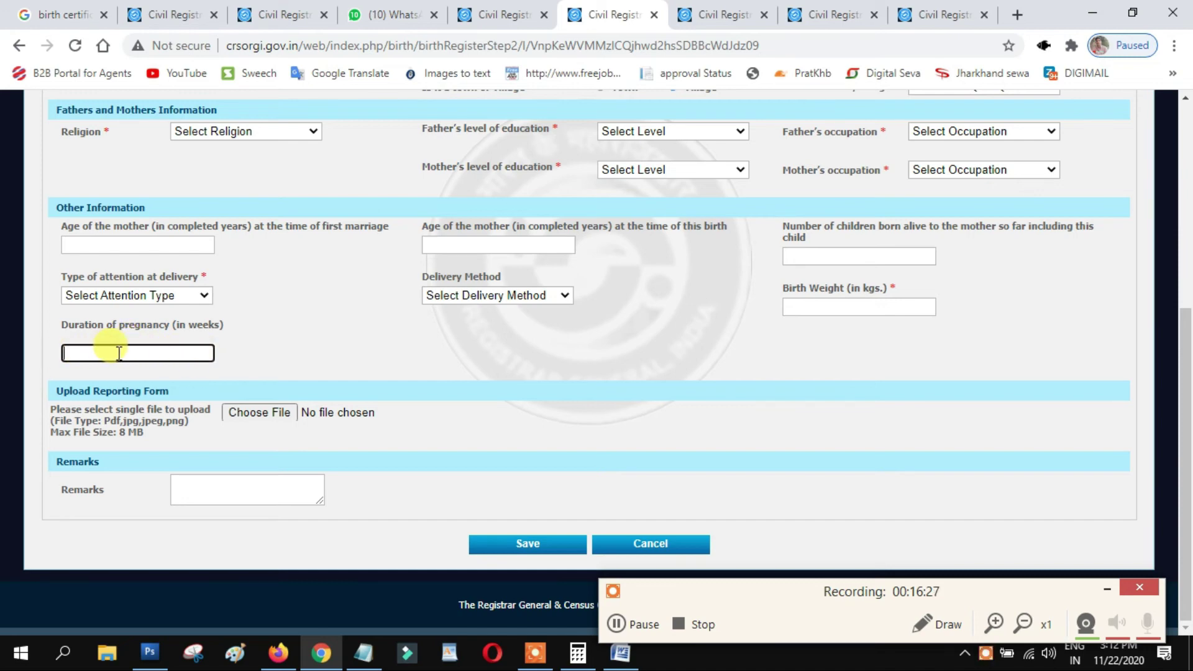
click(267, 414)
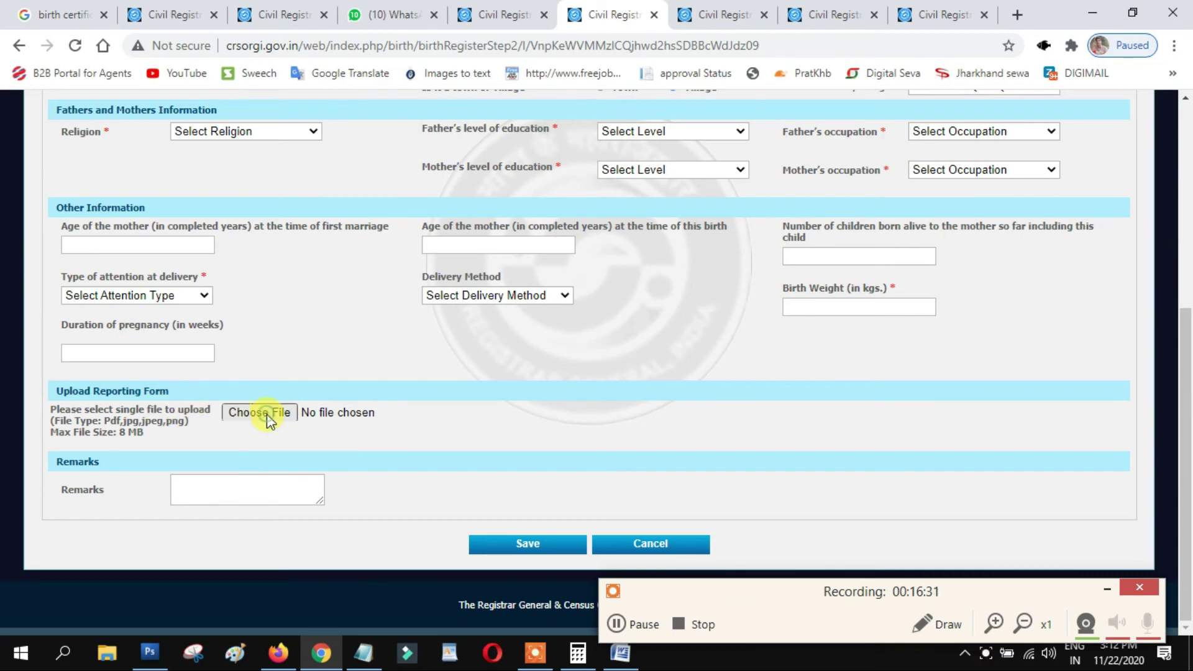
click(519, 393)
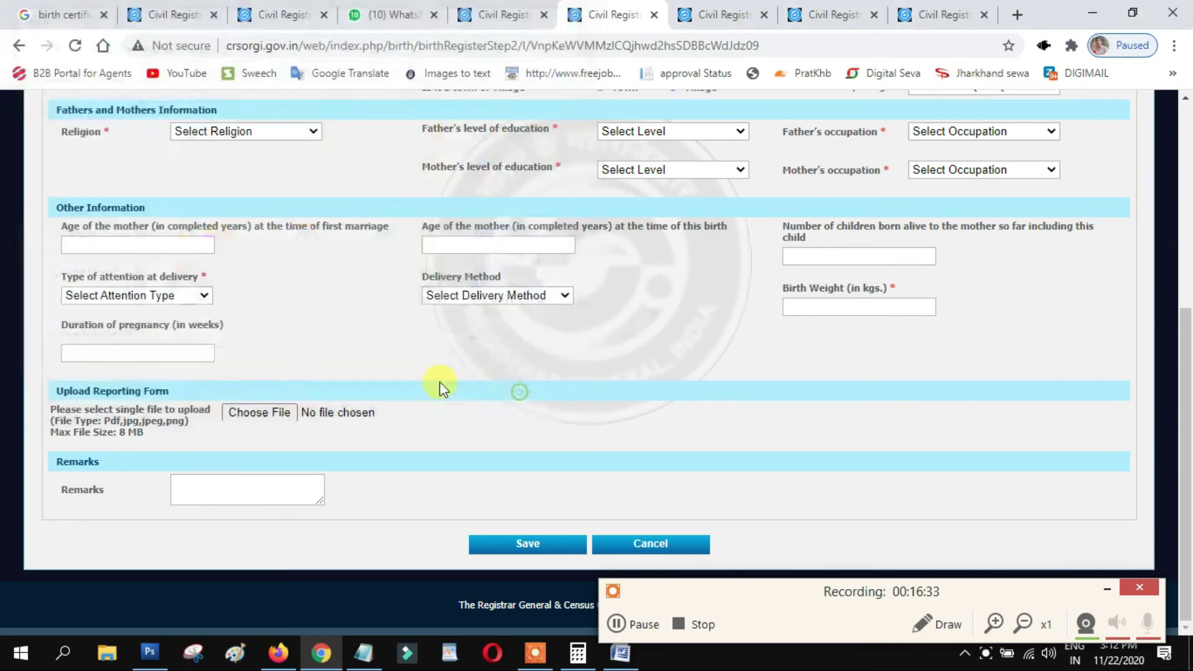
Open the How To Apply procedure PDF from the Birth & Death Registration home page.
click(507, 15)
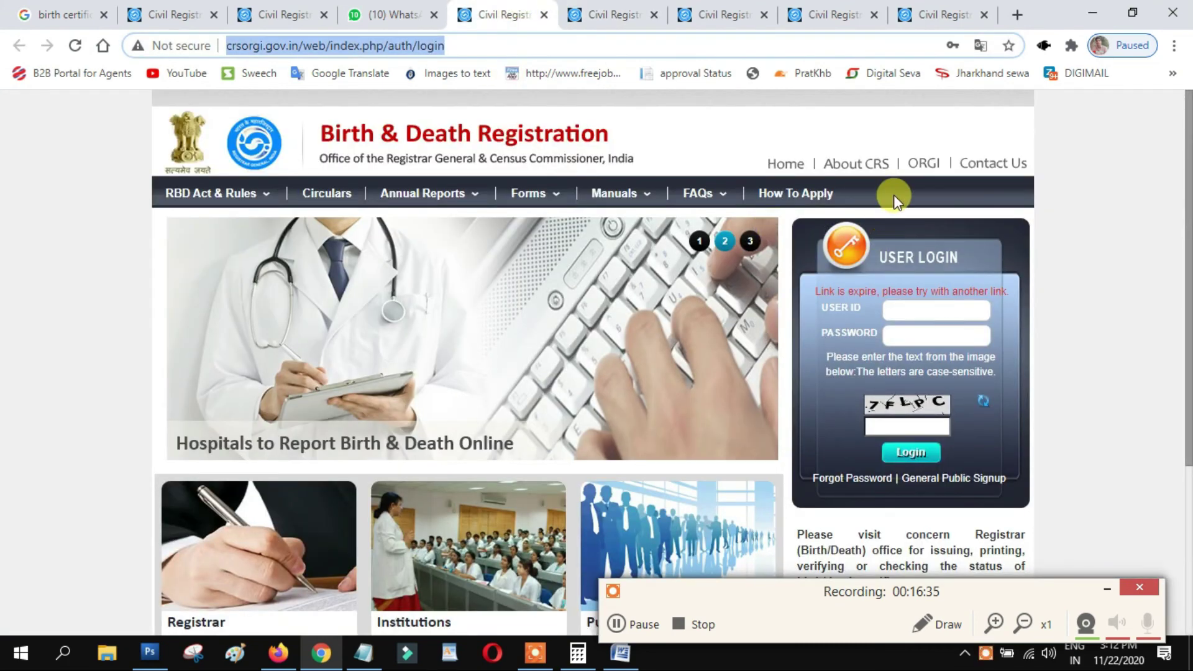
click(676, 146)
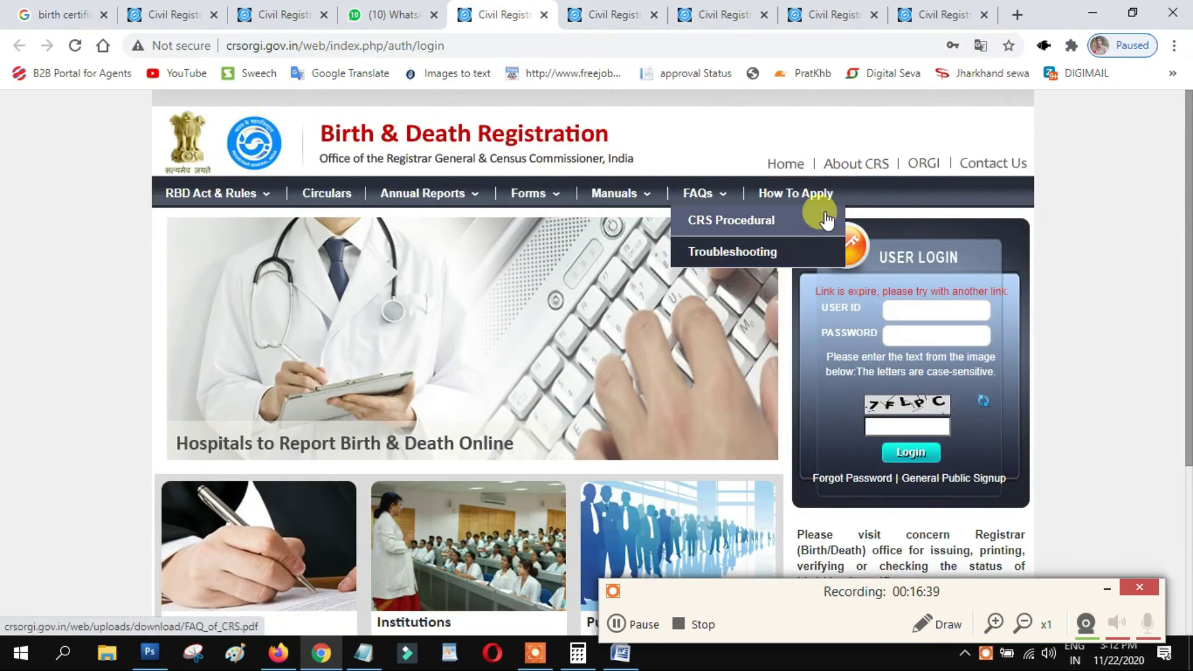
scroll(796, 224, down, 4)
scroll(792, 236, up, 4)
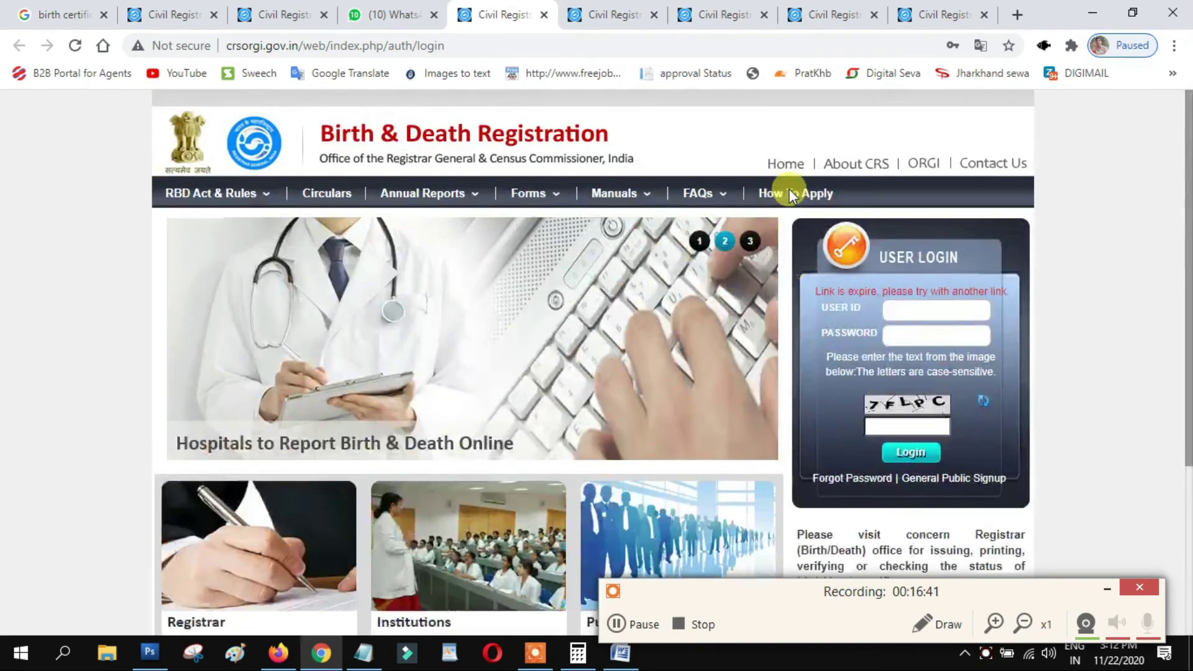
click(797, 193)
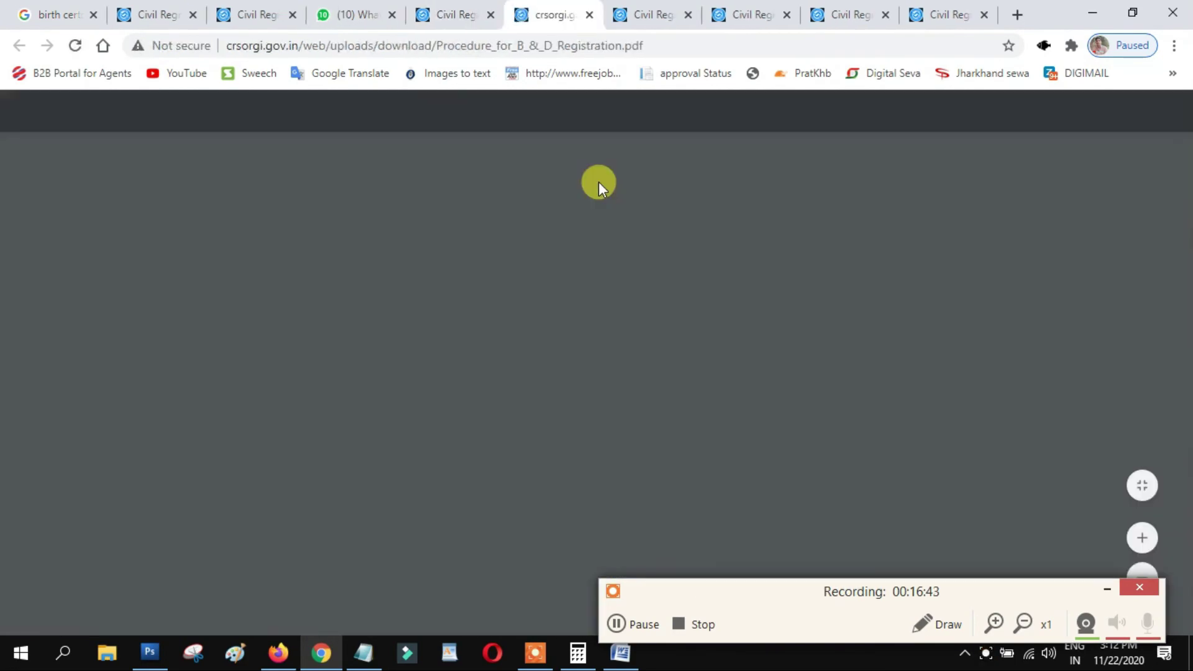
click(446, 9)
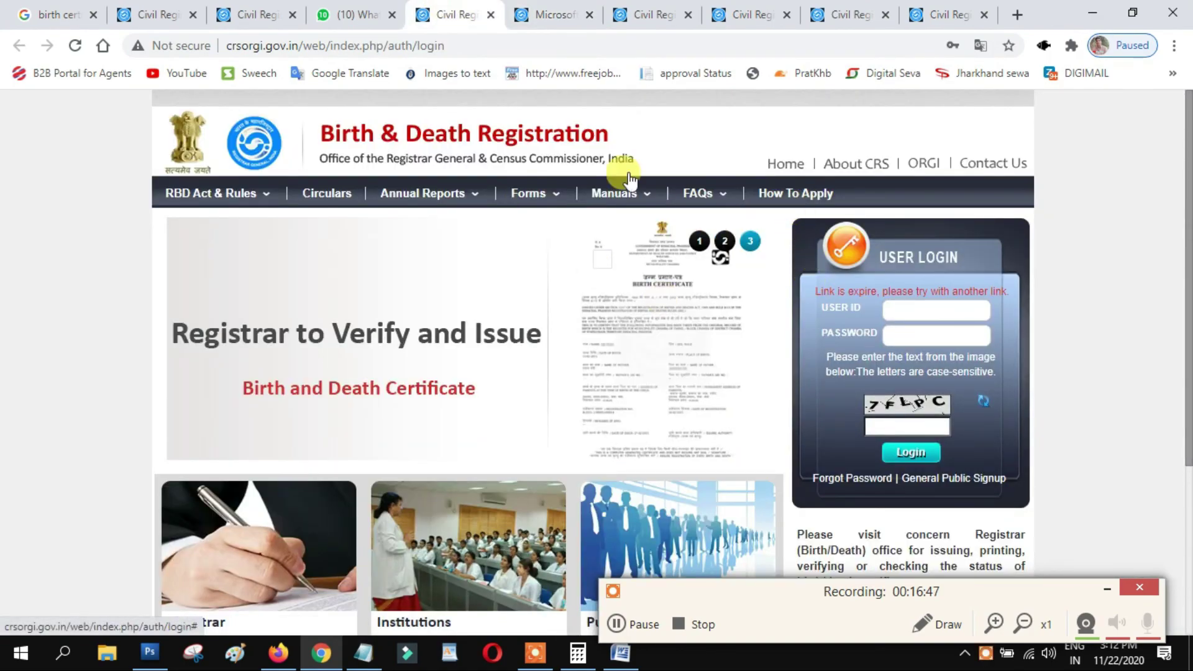
click(555, 14)
Look through the registration procedure PDF, from the questions and answers to the declarations for obtaining birth and death certificates.
scroll(610, 342, down, 12)
scroll(613, 342, down, 20)
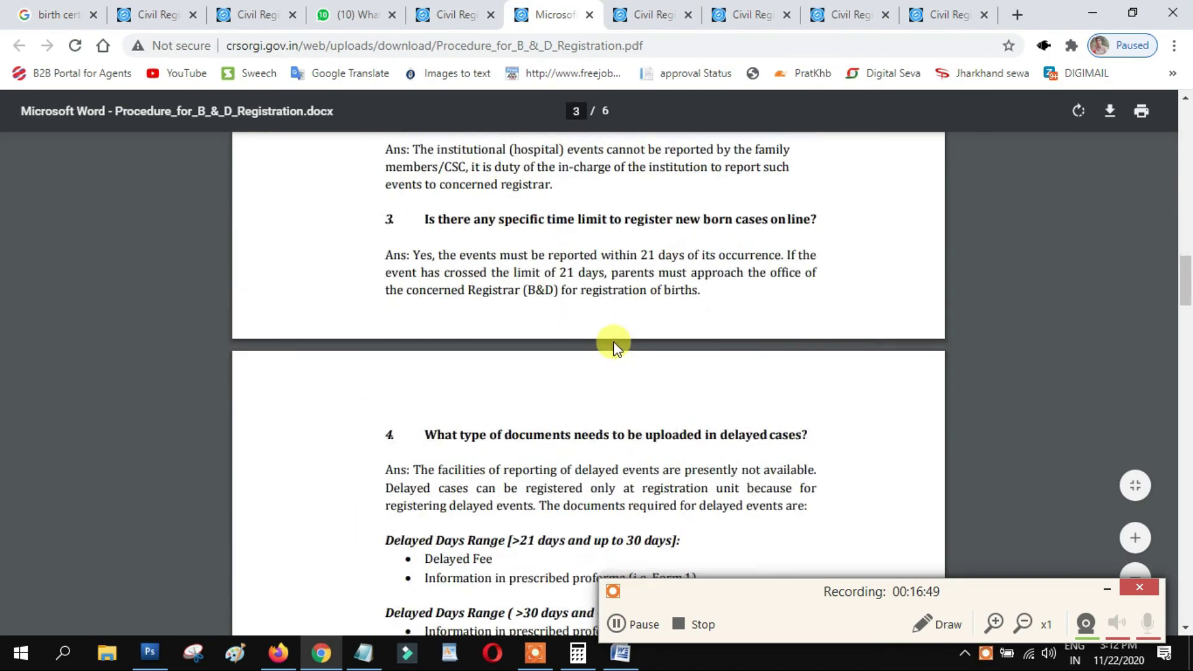
scroll(609, 342, down, 6)
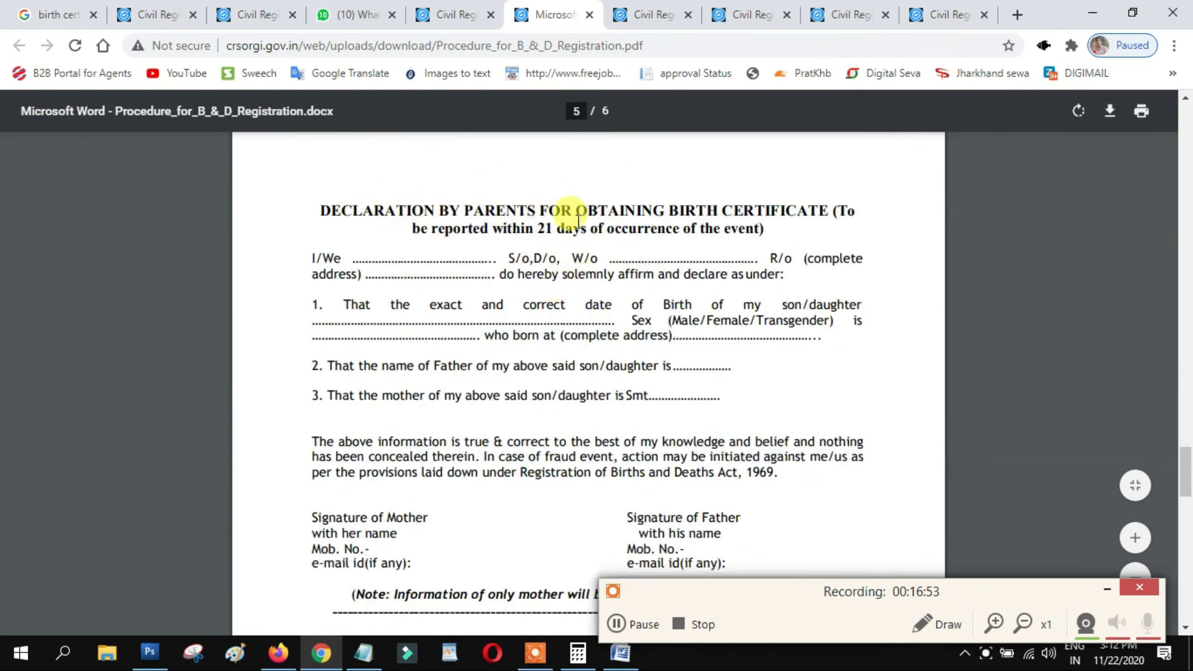
scroll(621, 280, down, 3)
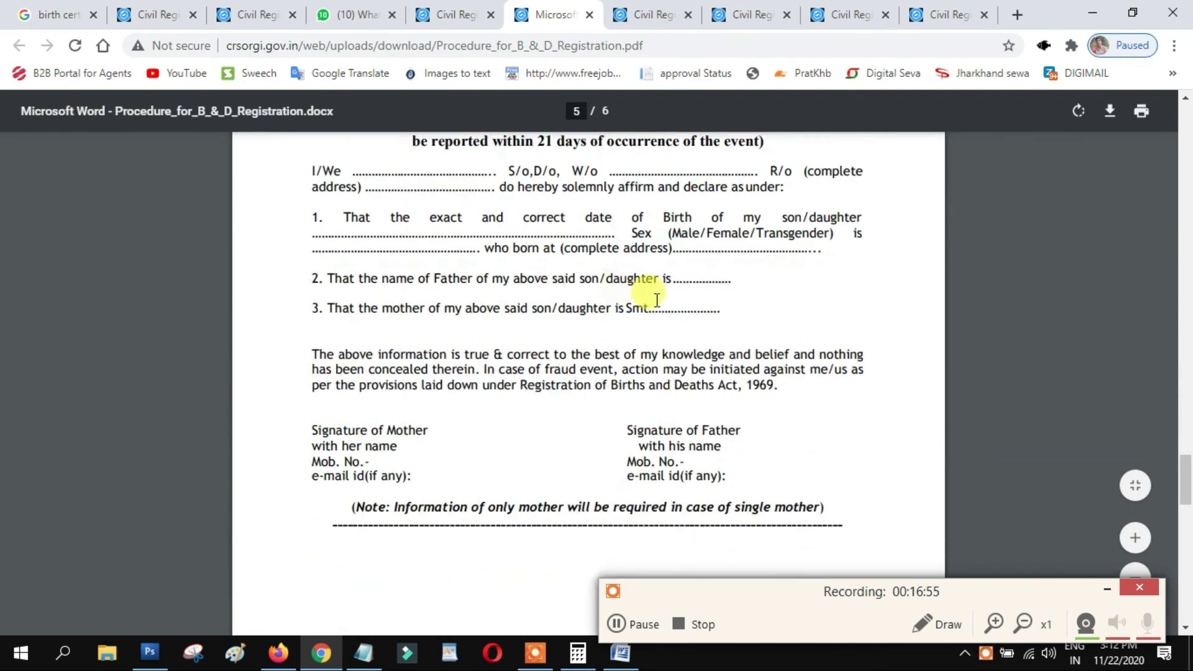
scroll(642, 292, up, 4)
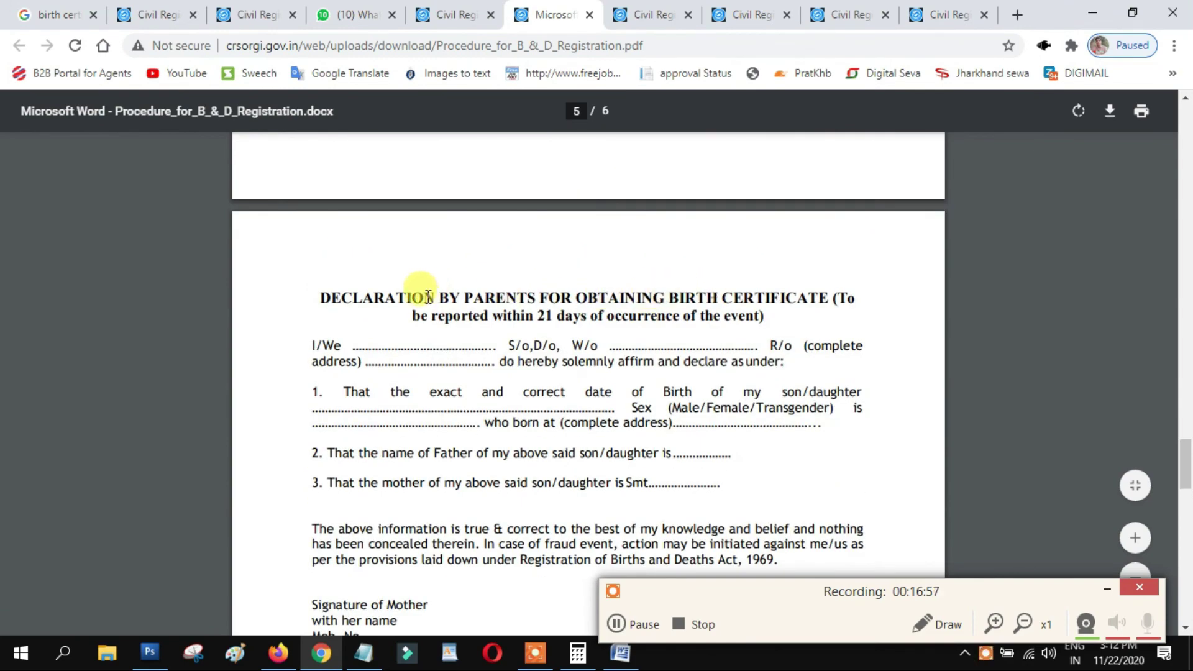
scroll(671, 323, down, 15)
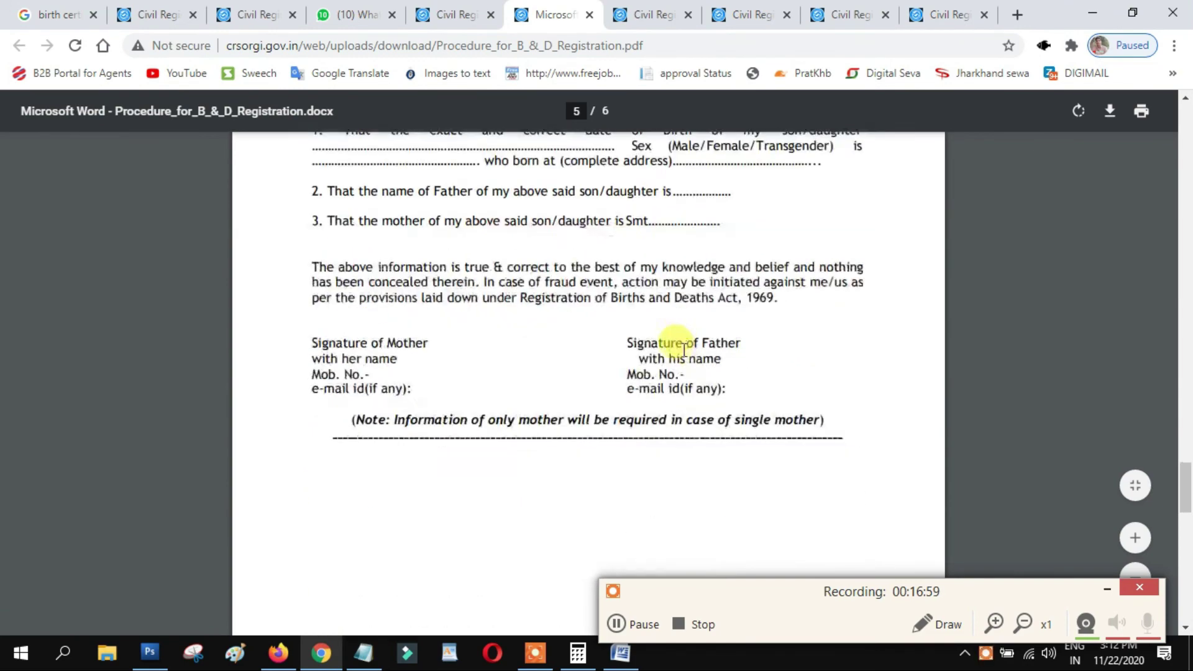
scroll(656, 356, up, 1)
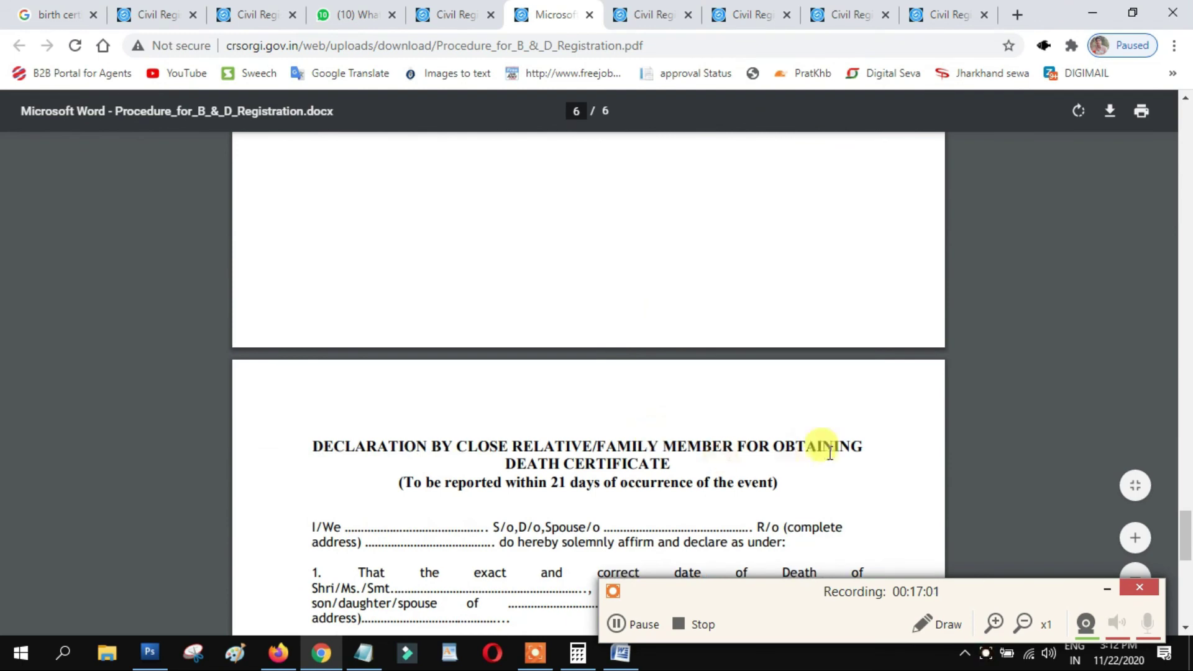
drag(507, 466, 665, 463)
click(656, 446)
scroll(621, 429, up, 5)
scroll(625, 420, up, 8)
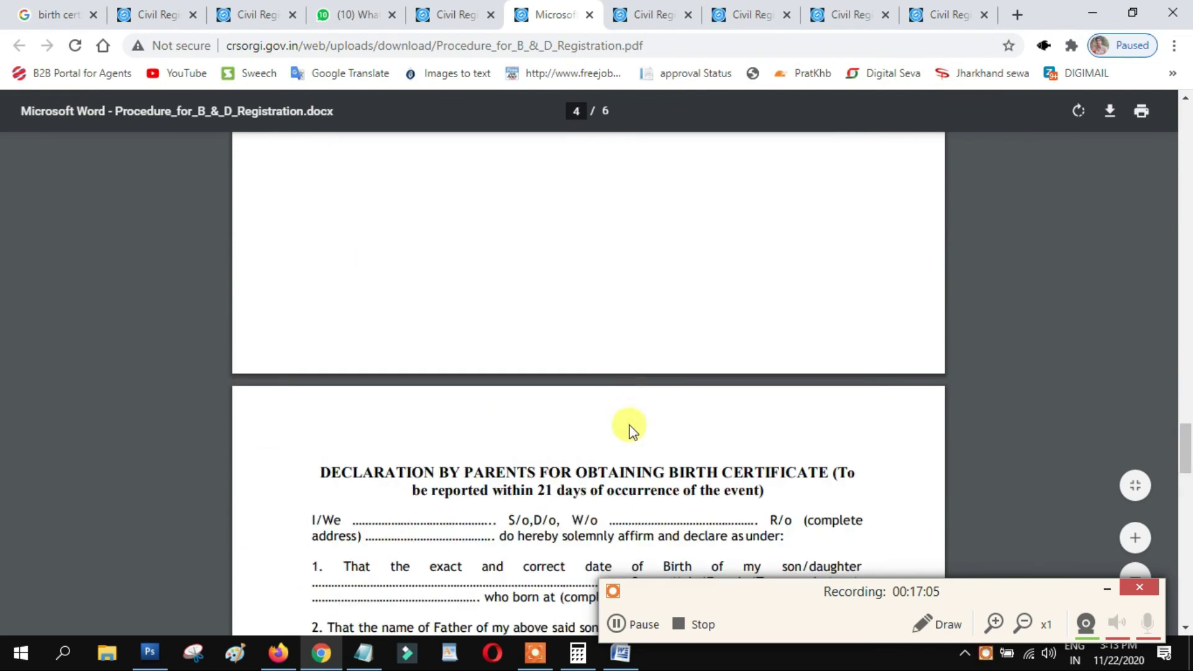
Examine the parents' declaration for obtaining a birth certificate, including the mother's and father's signature areas.
scroll(567, 301, down, 3)
scroll(621, 310, down, 5)
scroll(472, 205, up, 2)
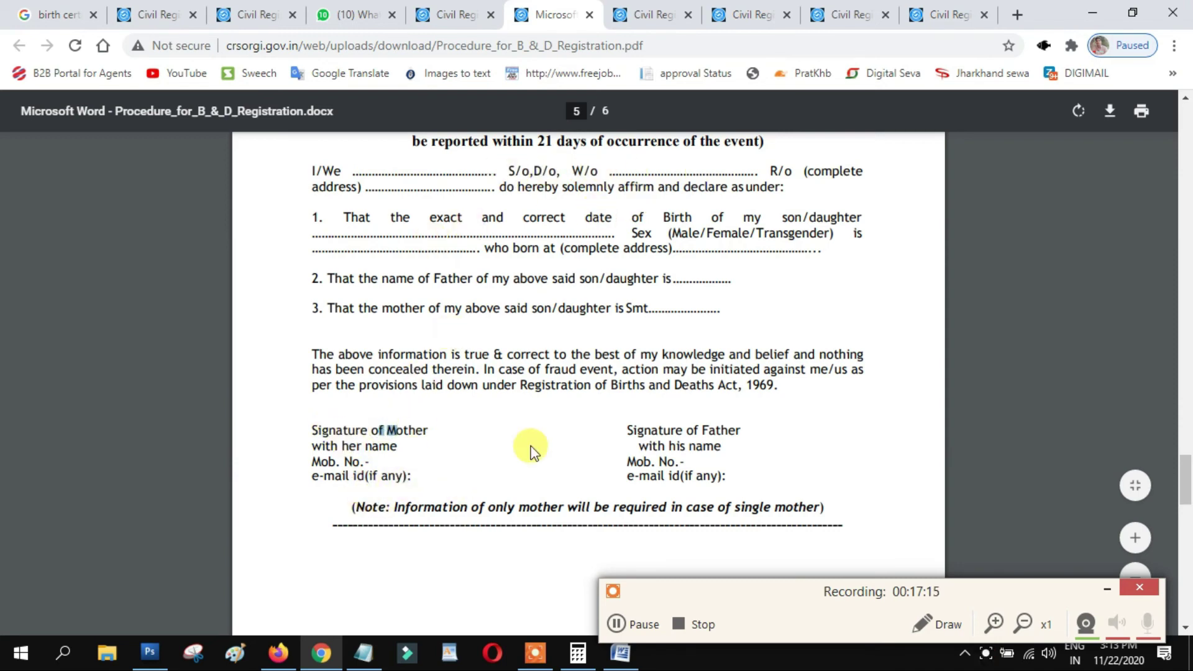
double_click(675, 430)
drag(735, 429, 740, 430)
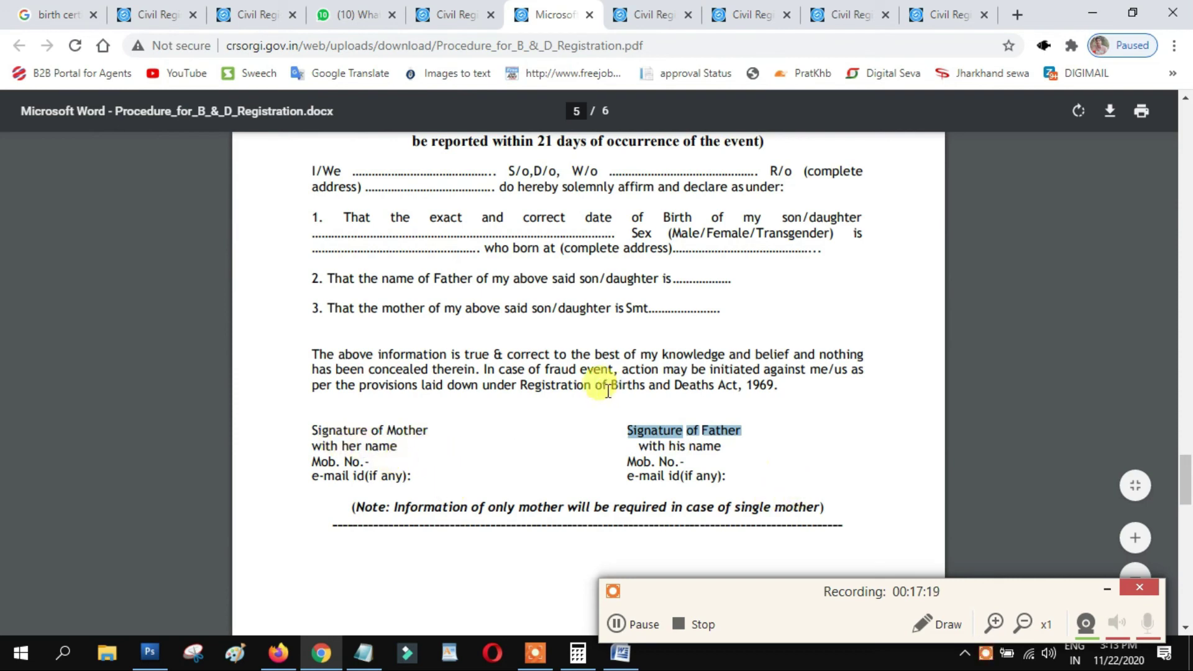
scroll(558, 366, up, 1)
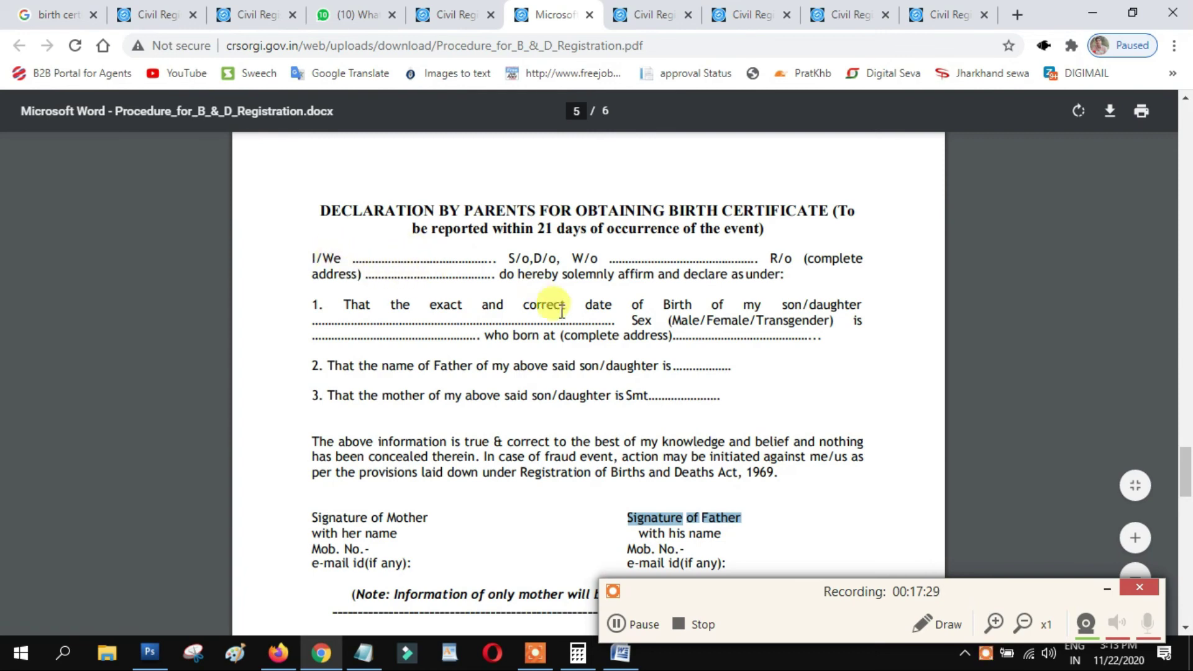
Glance at the sample Birth Report, and return to the Remarks field of the registration form without entering any text.
click(831, 10)
click(943, 8)
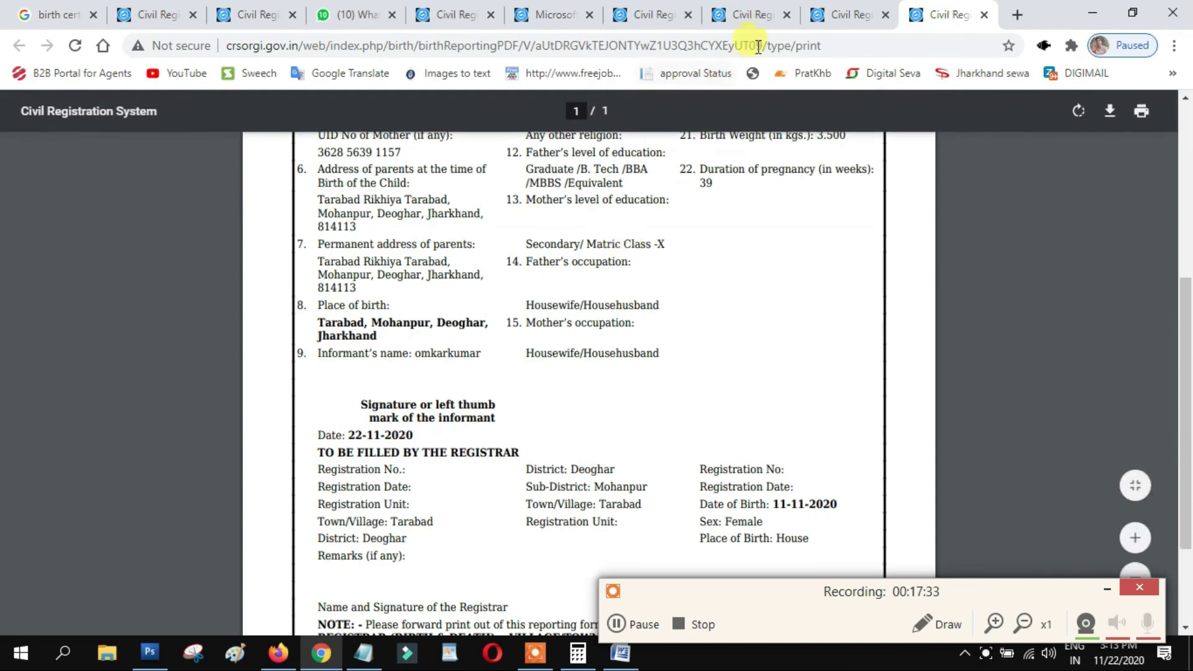
click(751, 15)
click(839, 19)
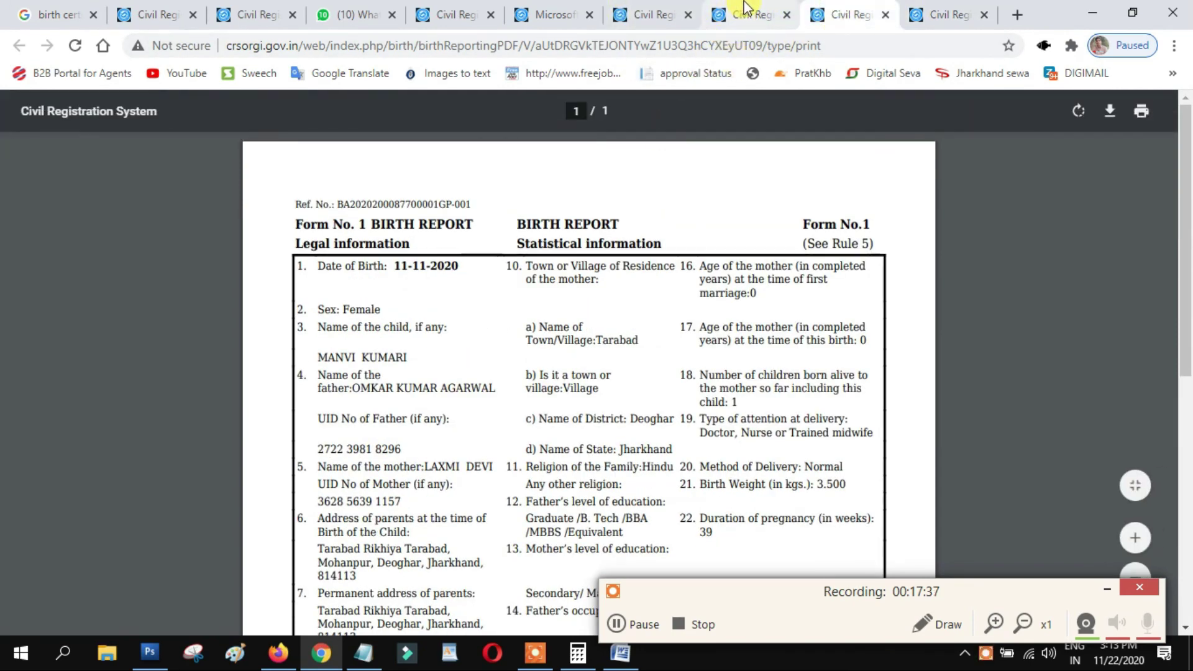
click(658, 21)
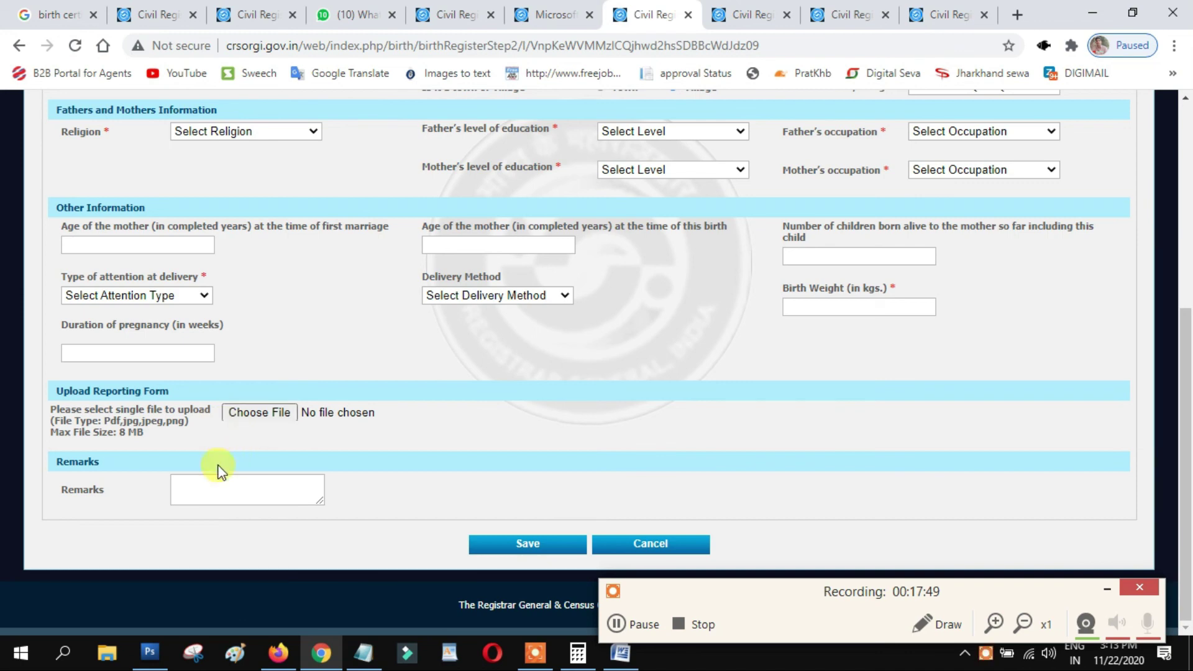
click(218, 495)
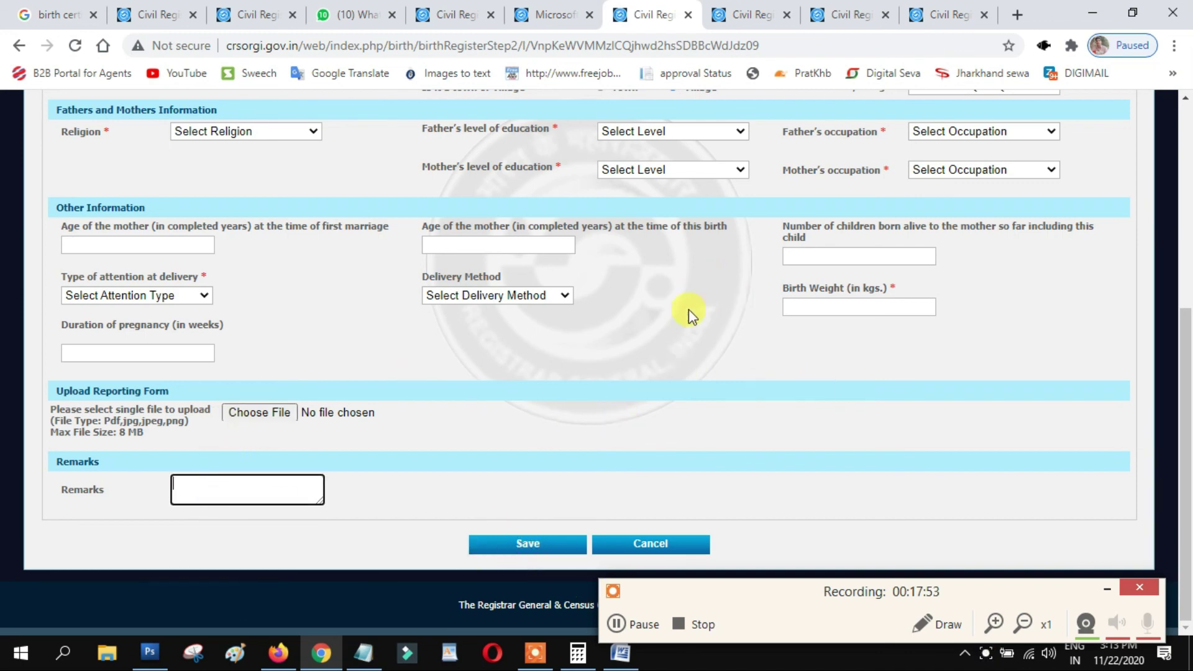
View the sample Form No. 1 Birth Report PDF down to the registrar's section and the closing note.
click(951, 15)
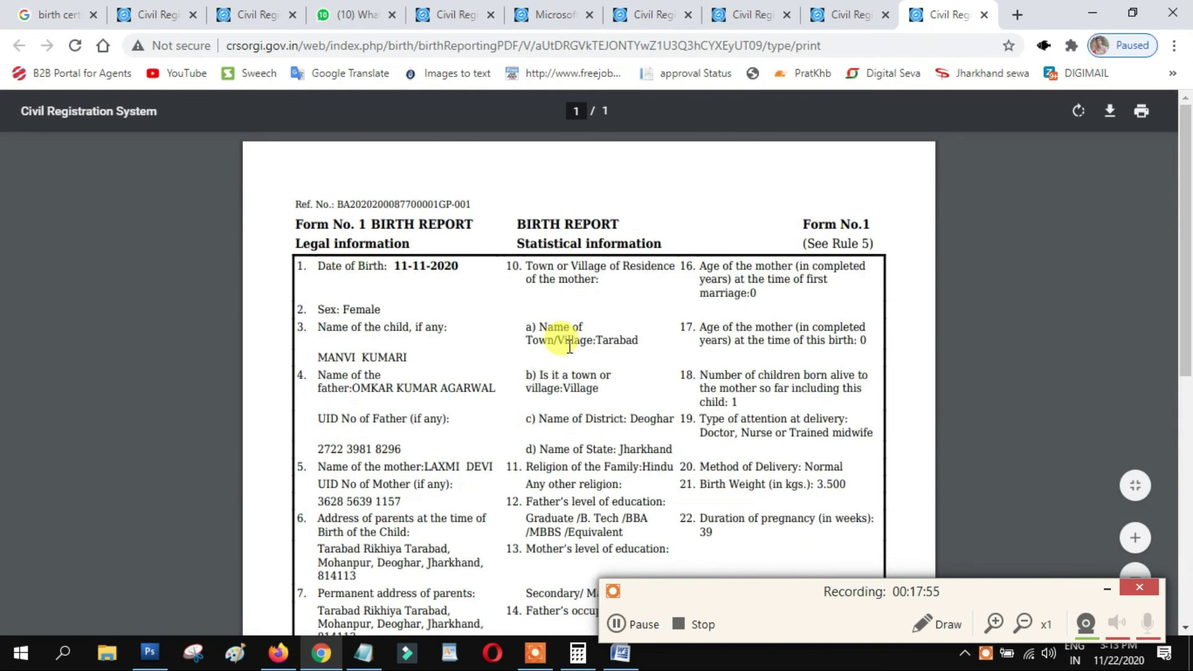
scroll(624, 319, down, 8)
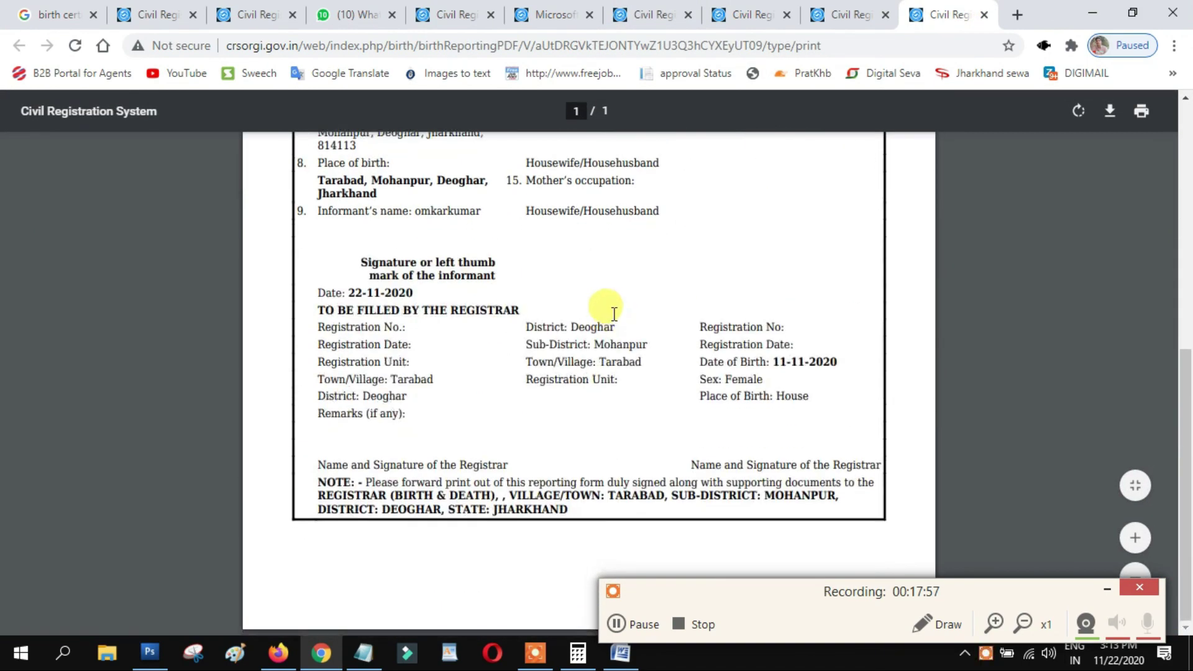
scroll(547, 333, up, 8)
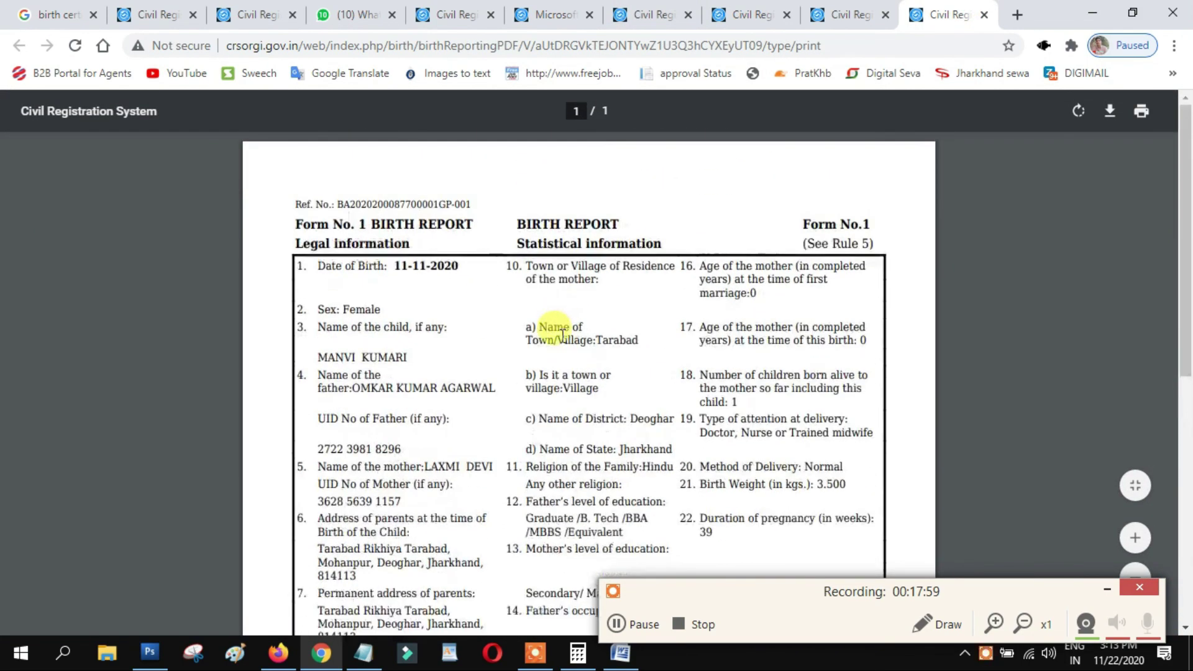
scroll(535, 335, down, 5)
scroll(510, 356, down, 2)
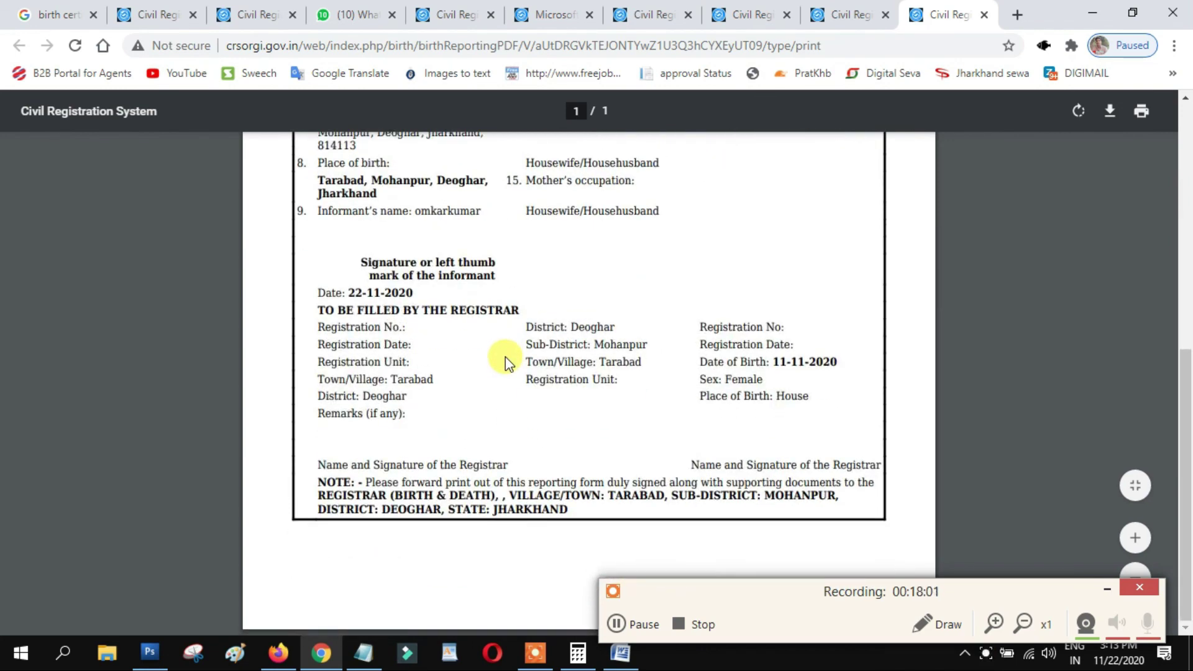